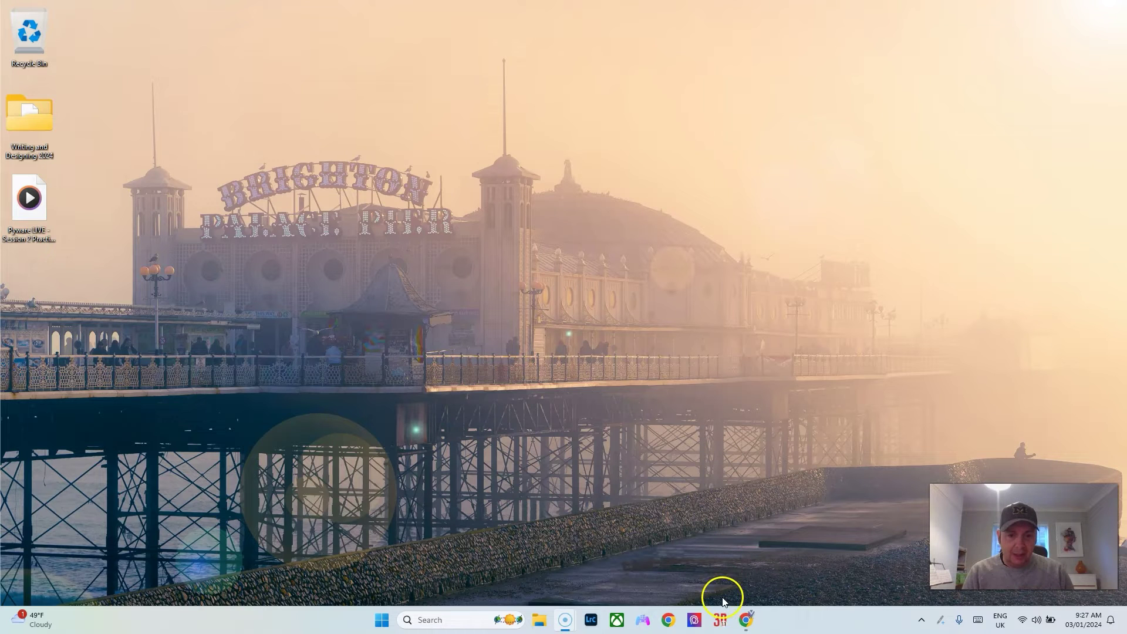
Step: Launch Pyware 3D Platinum from the taskbar to get a new untitled drill
click(725, 620)
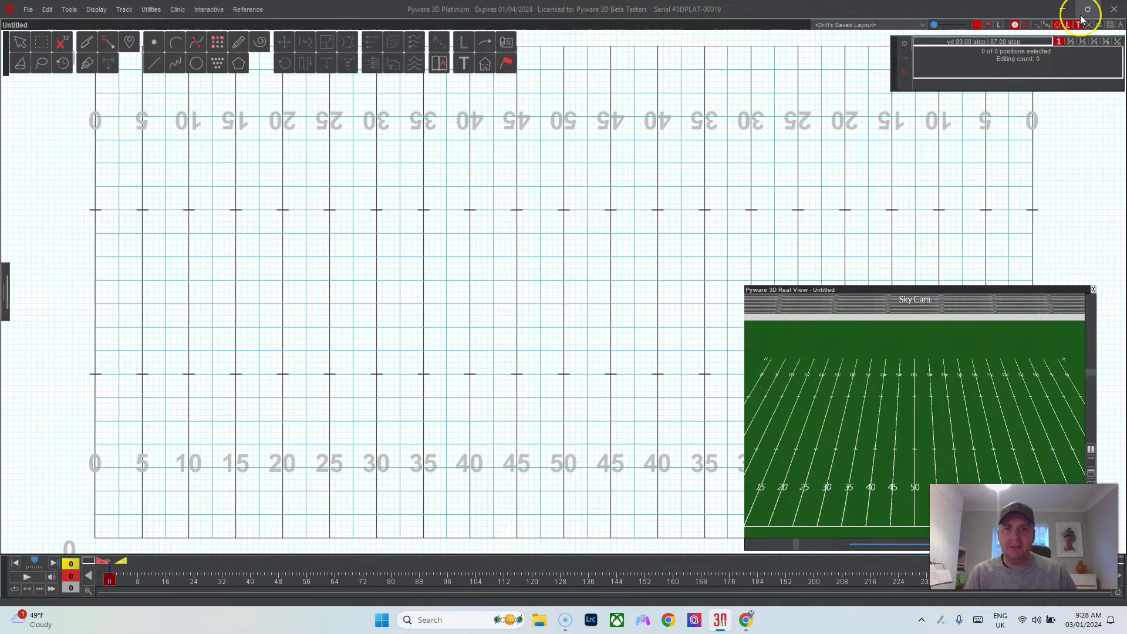
mouse_move(1082, 20)
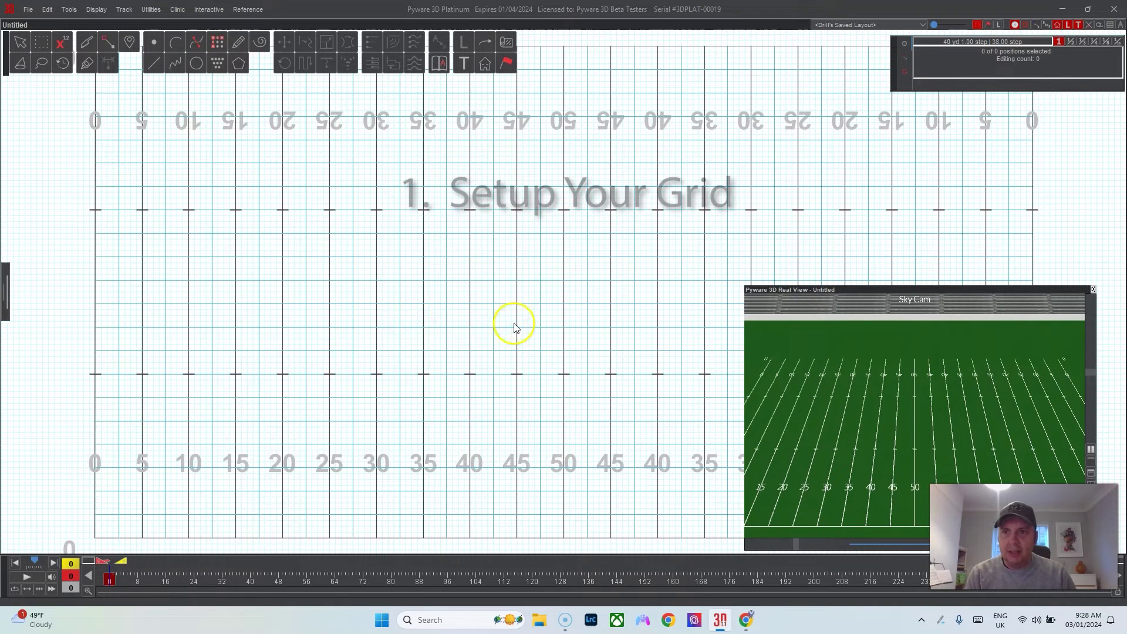
Step: In the Grid Designer, flip the back yard numbers and move the front yard numbers off the sideline
click(151, 10)
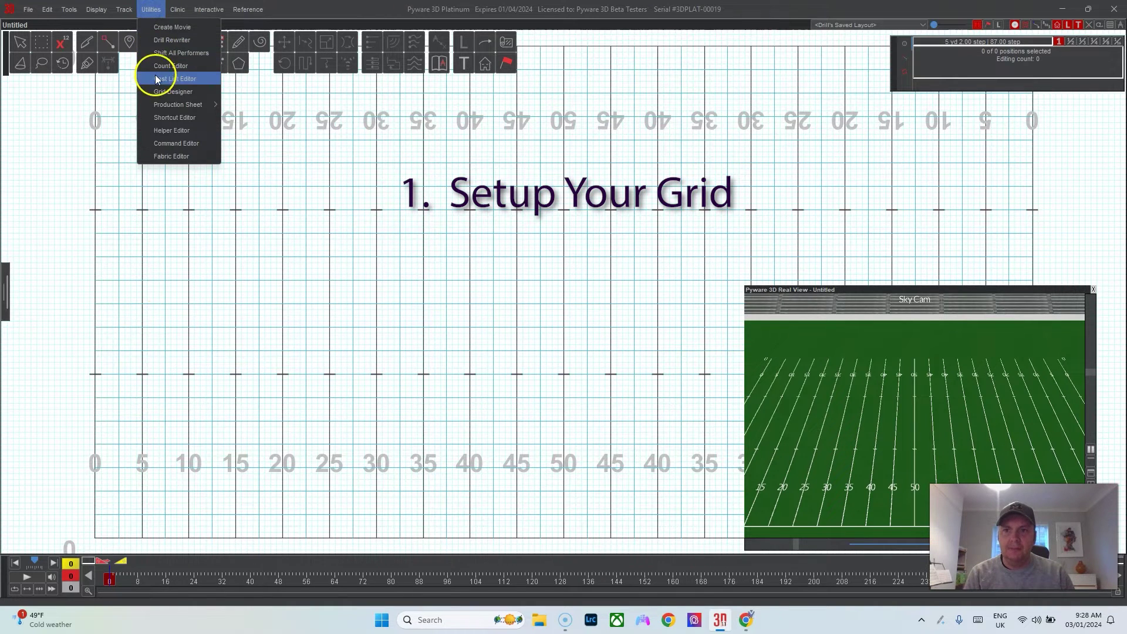
click(156, 84)
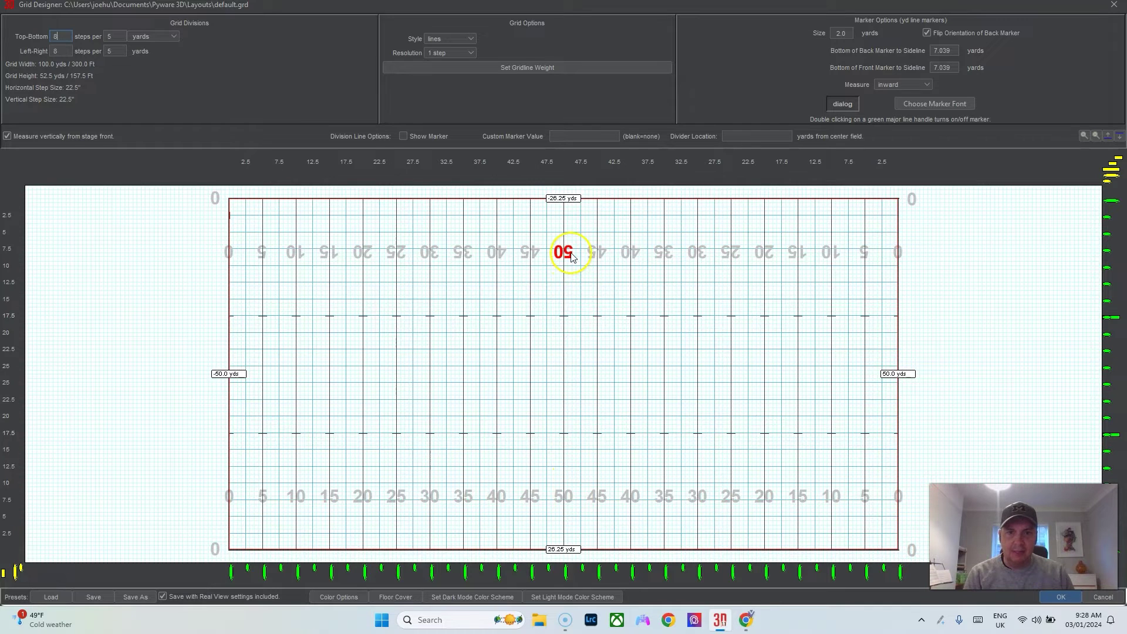
click(927, 33)
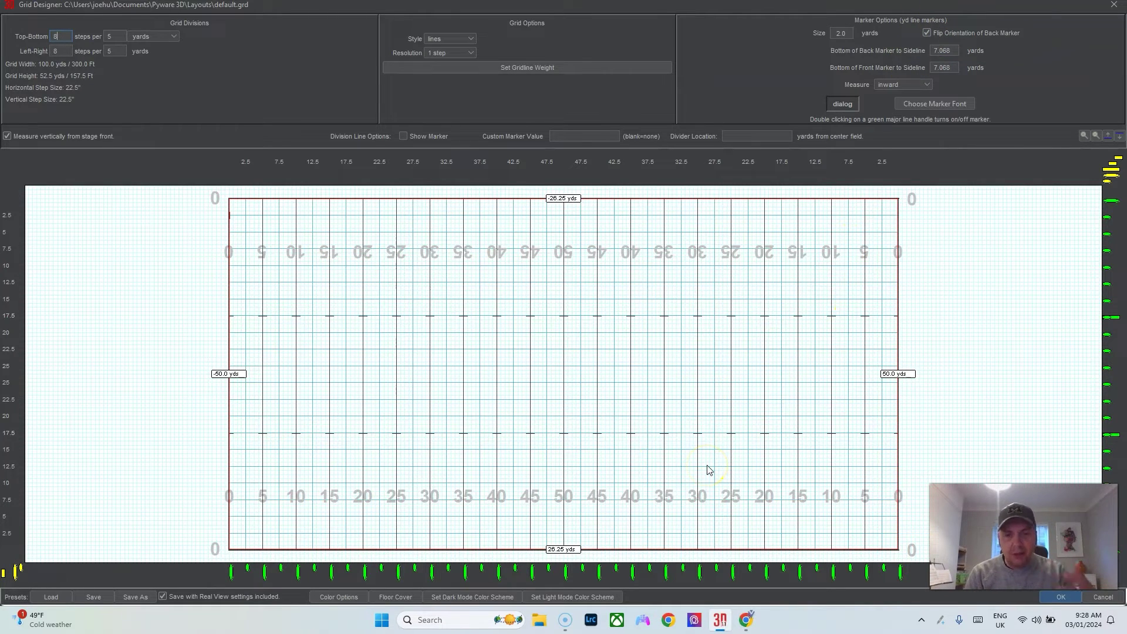
drag(674, 470, 679, 439)
mouse_move(632, 495)
mouse_down()
mouse_move(642, 470)
mouse_move(639, 500)
mouse_up()
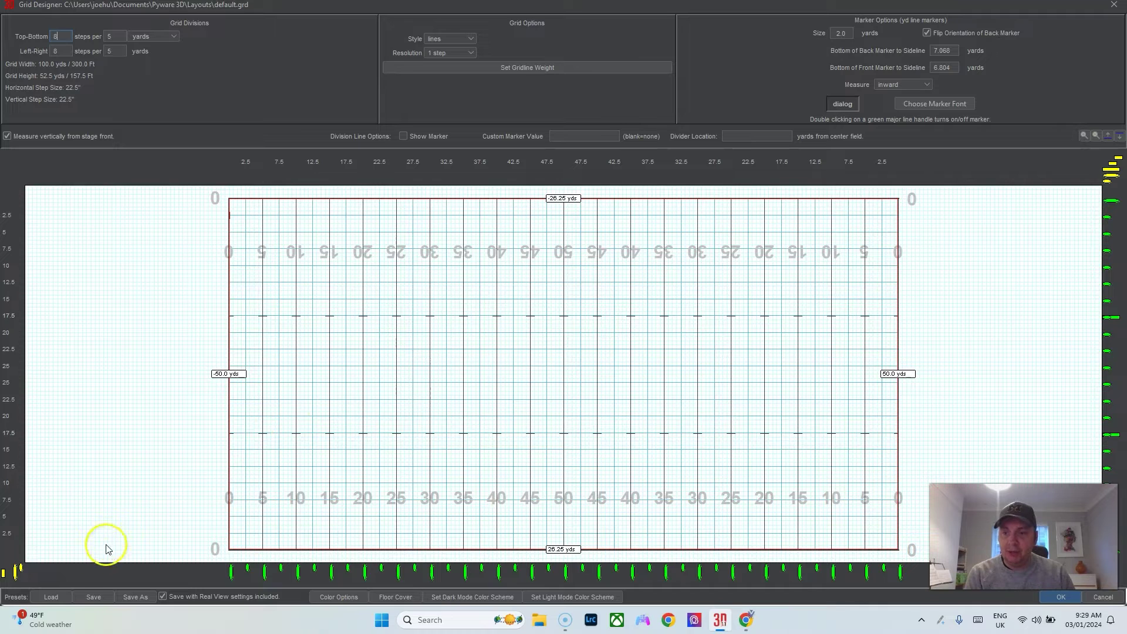
Step: Load the NCAA_10yd_Endzone grid layout preset
click(59, 597)
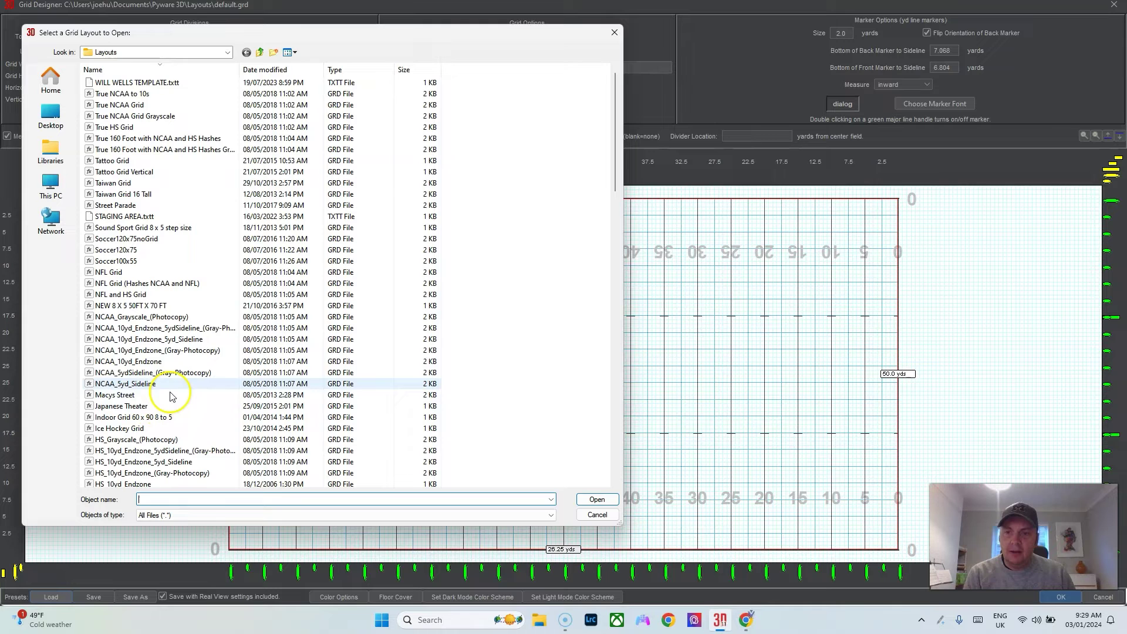
click(201, 362)
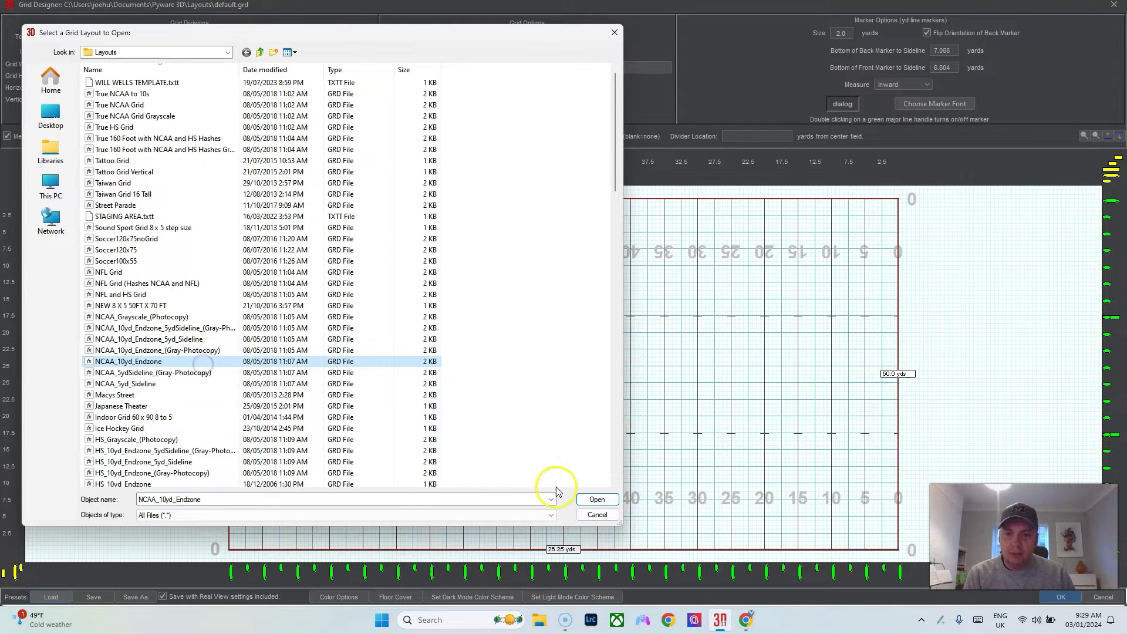
click(597, 500)
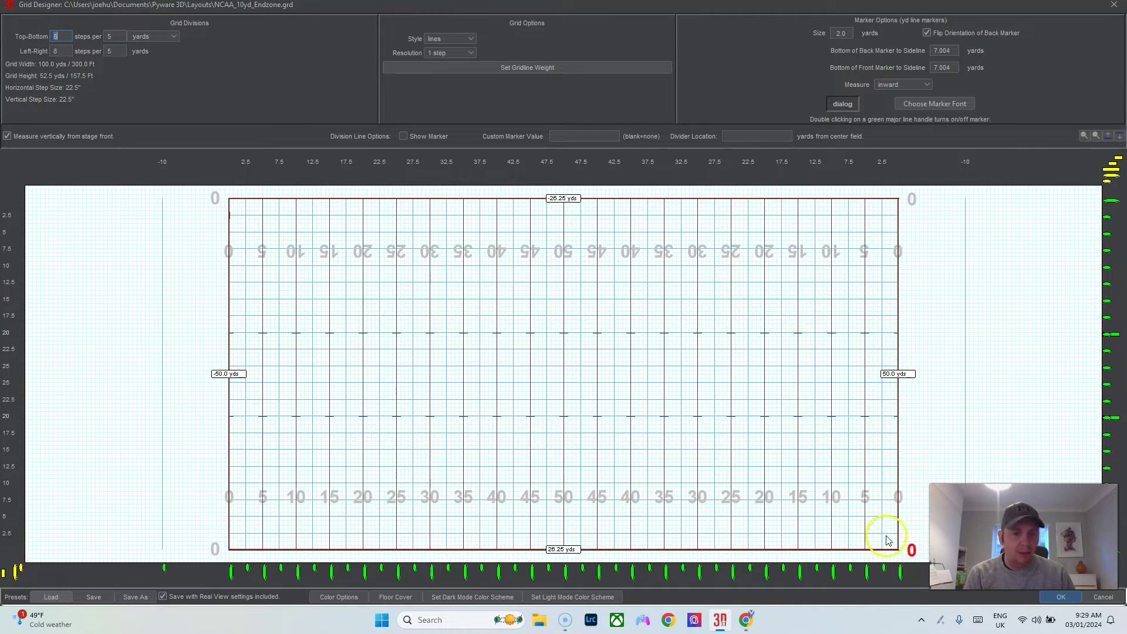
Step: Apply the new grid and save the drill as Sample Tutorial.3dz
click(1060, 597)
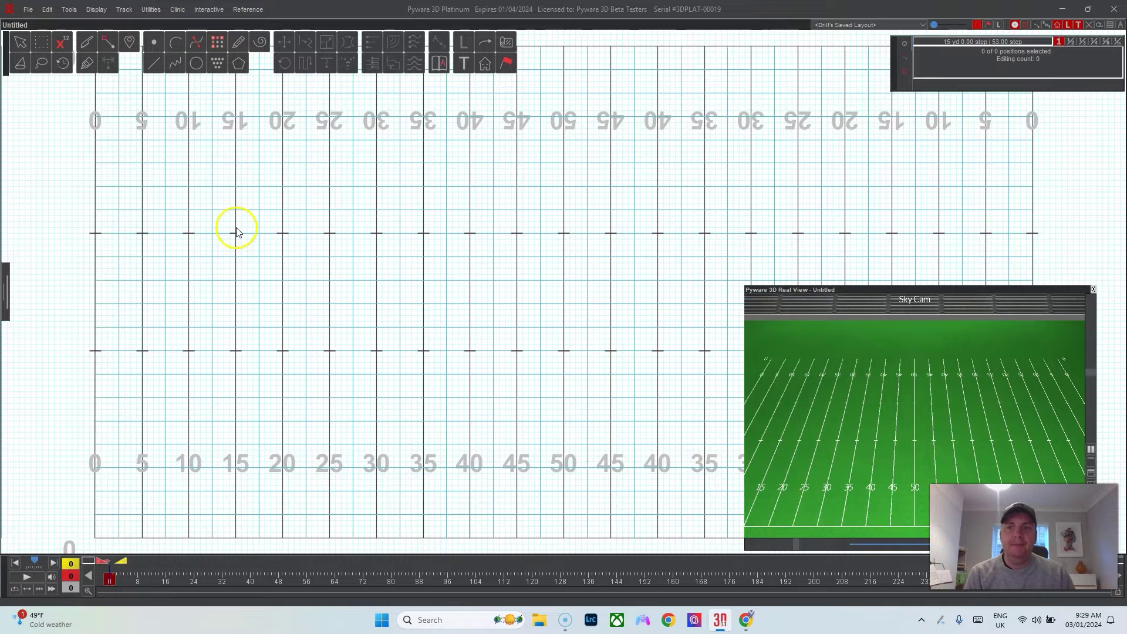
click(32, 13)
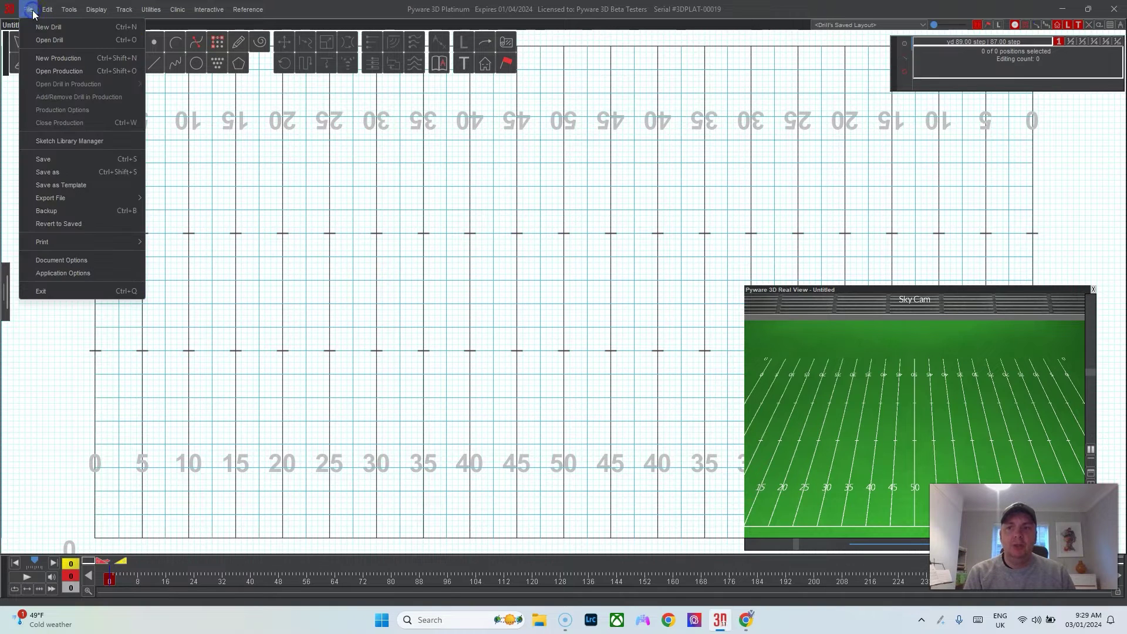
click(40, 170)
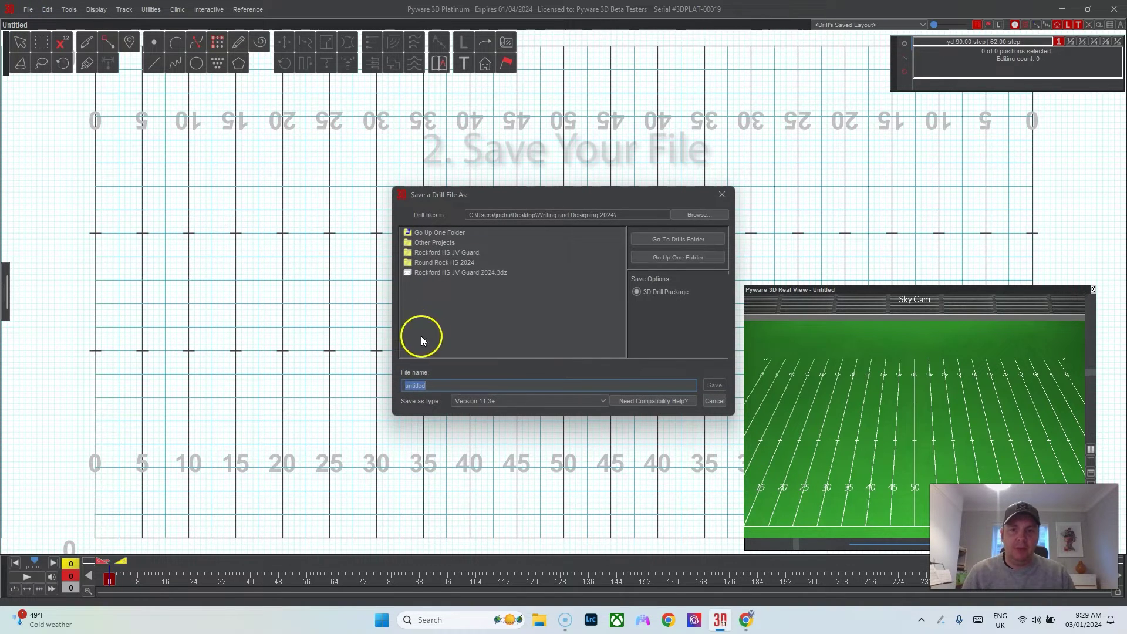
text(Sample)
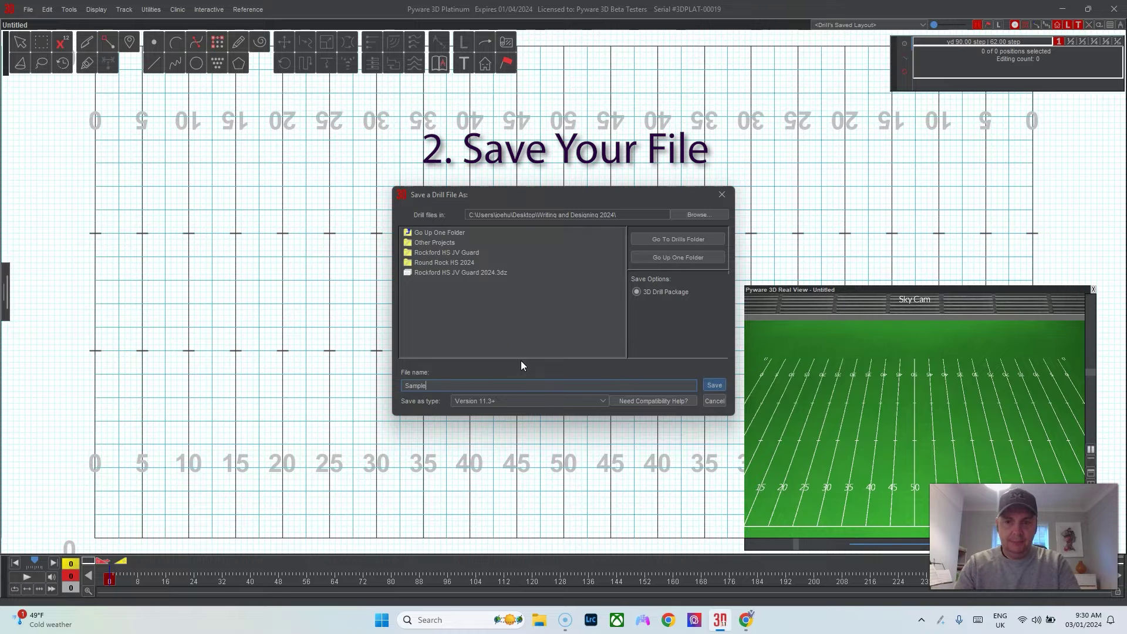
text( Tutorial)
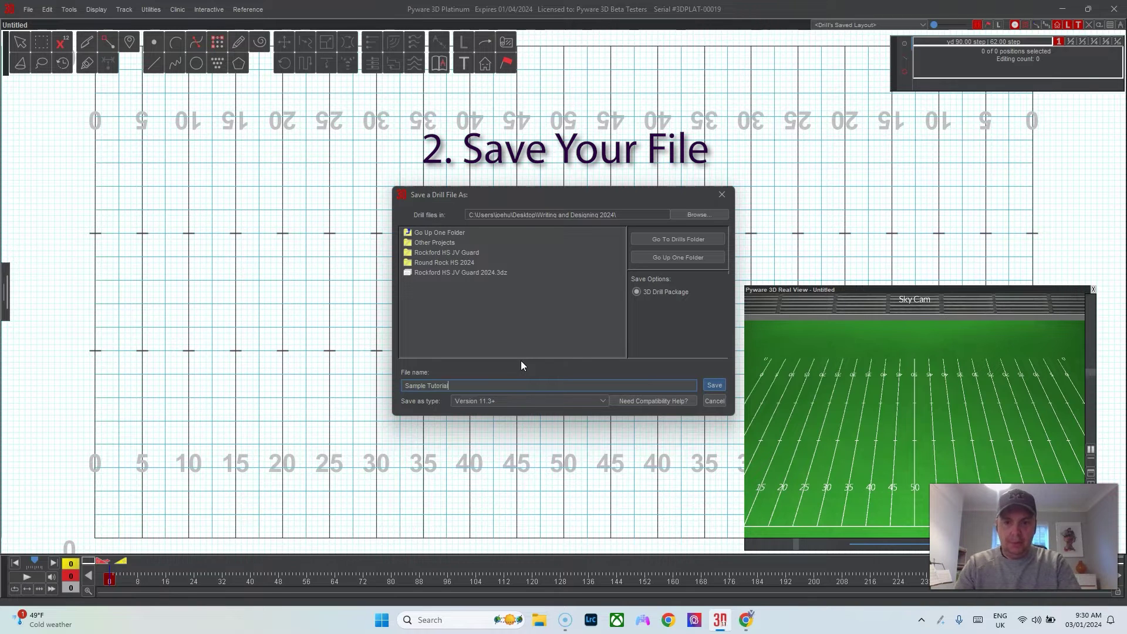
click(713, 385)
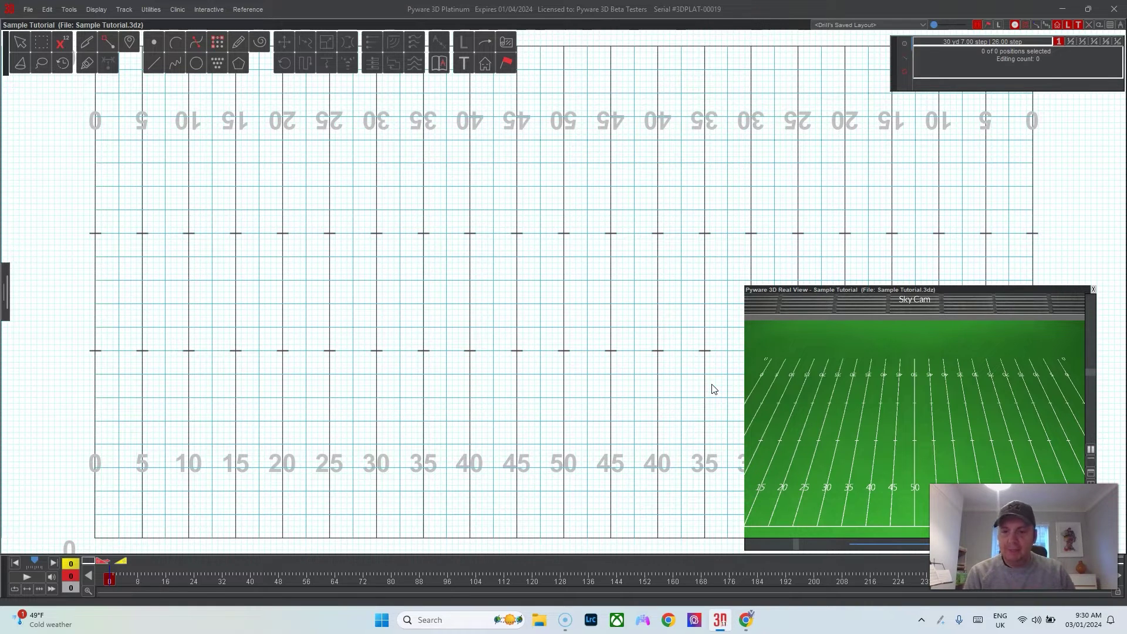
Step: Enter an author credit line in the drill's Document Options
click(27, 9)
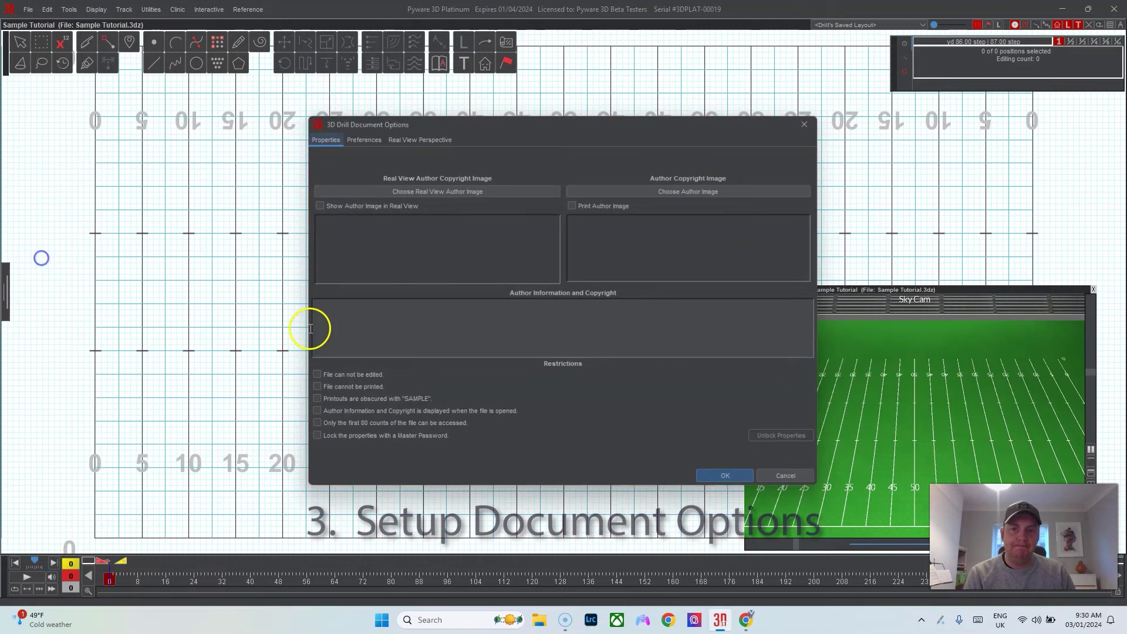
click(489, 325)
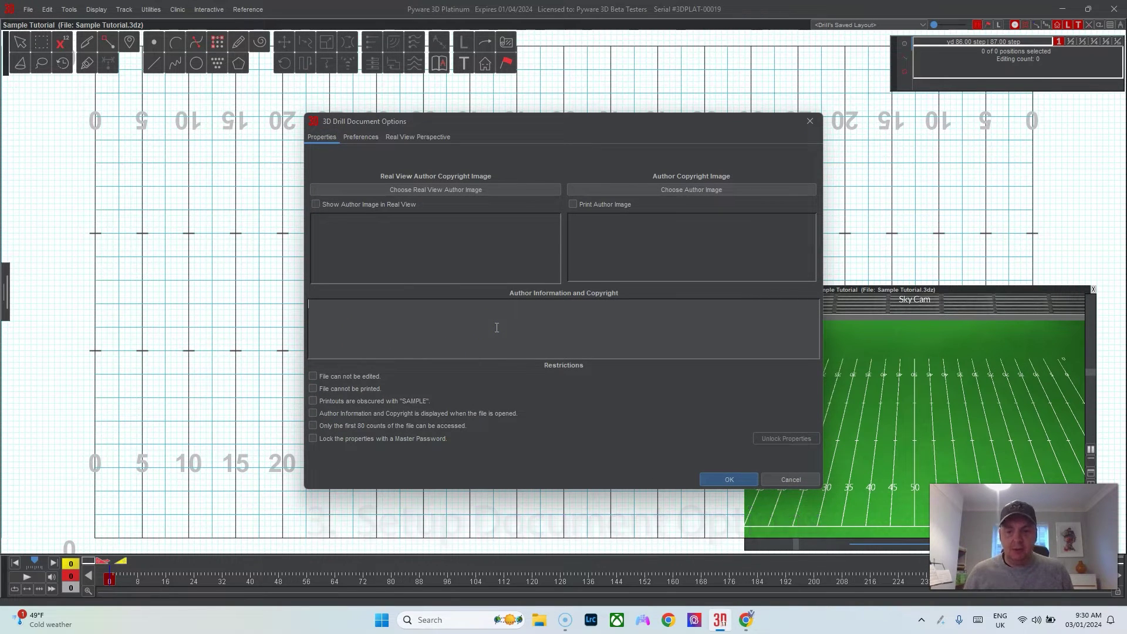
text(drill design by Joe Huls)
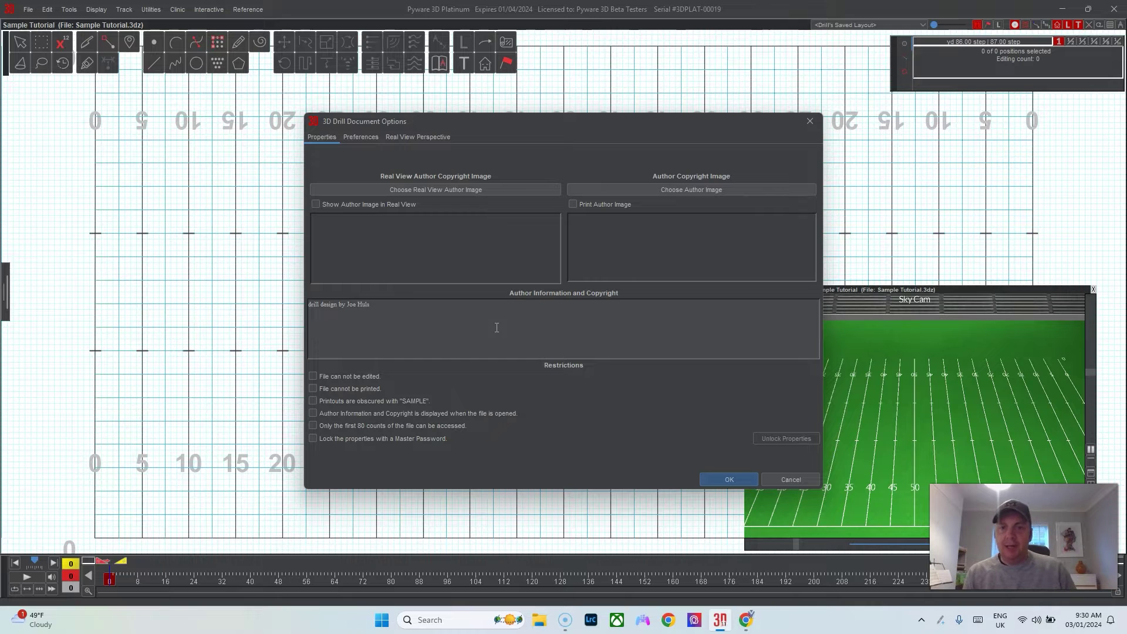
click(486, 334)
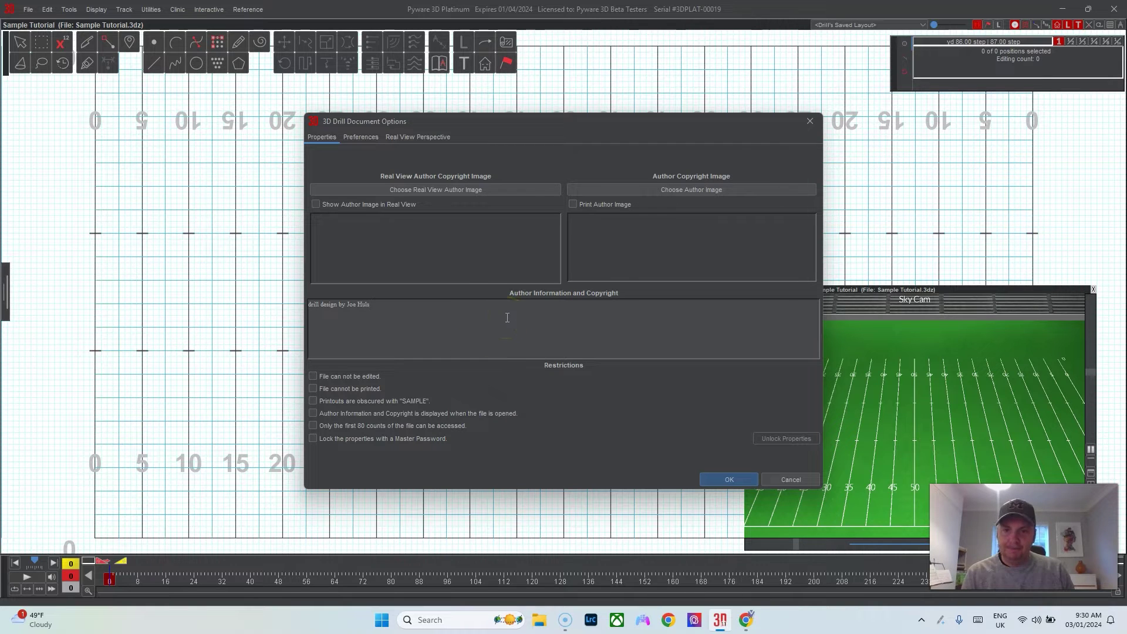
click(499, 312)
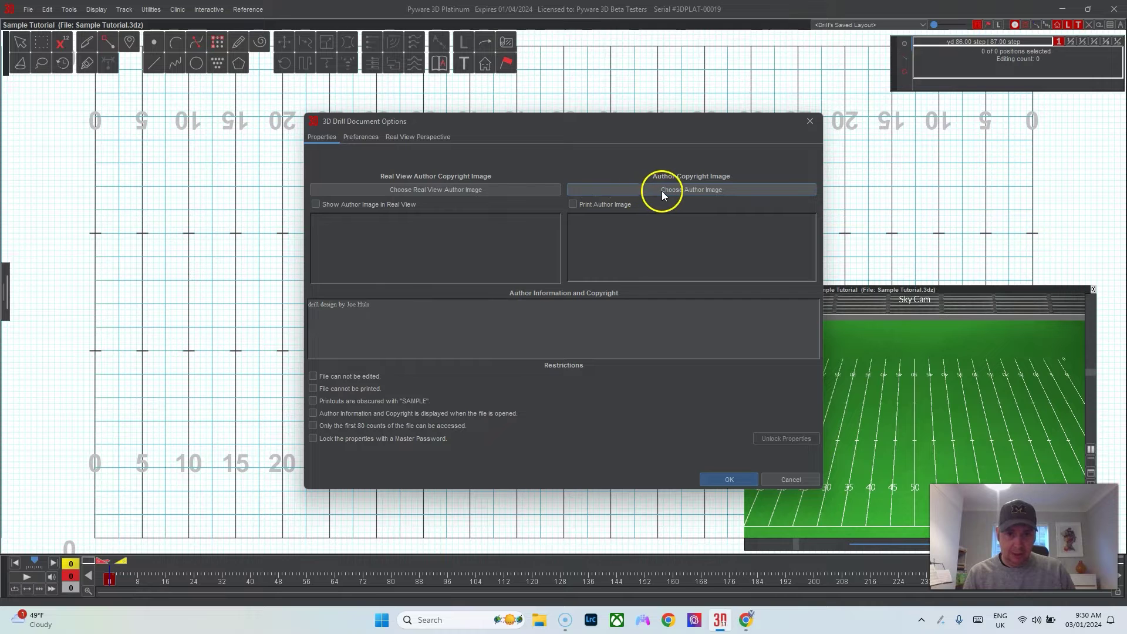
Step: Set the DrillDesignSolutions-Submark-Color logo from Documents as the author copyright image
click(686, 191)
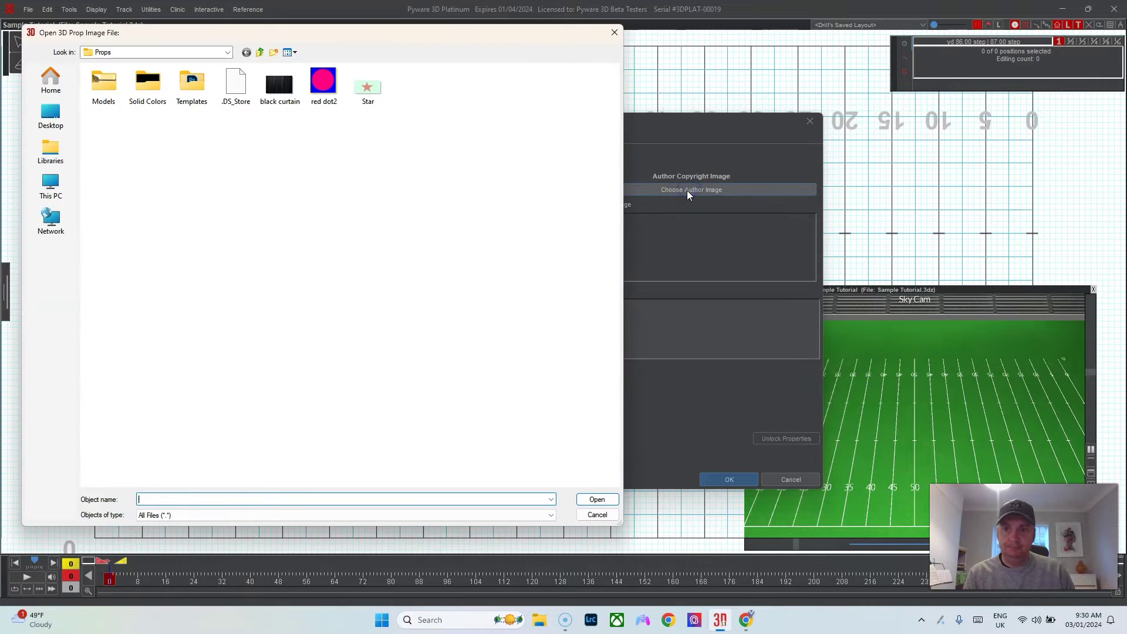
click(50, 115)
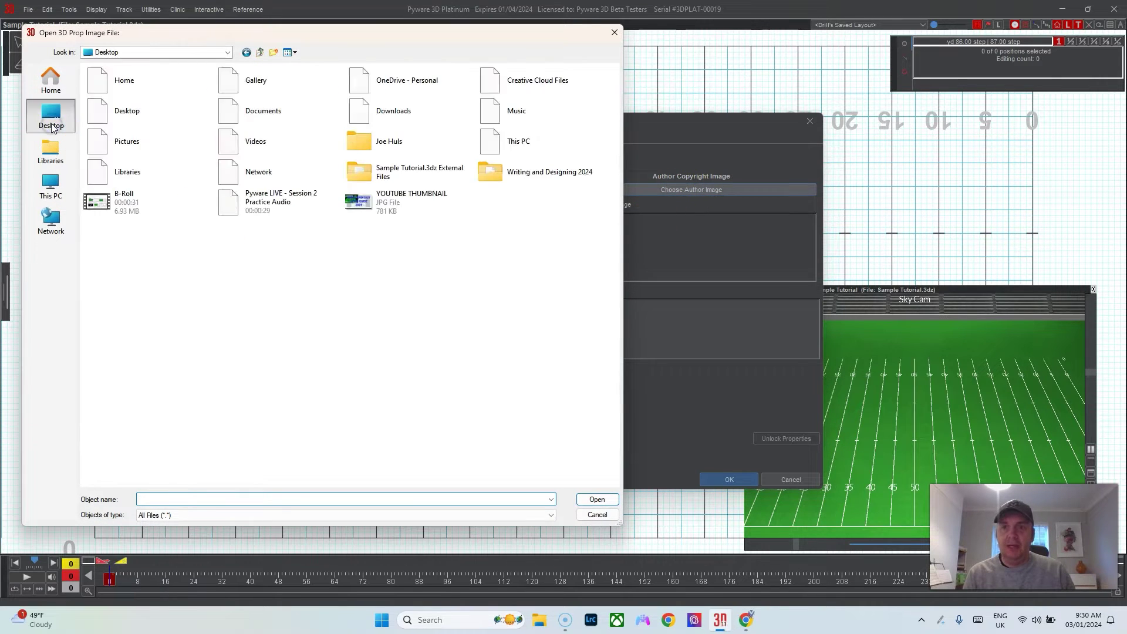
click(52, 141)
double_click(252, 112)
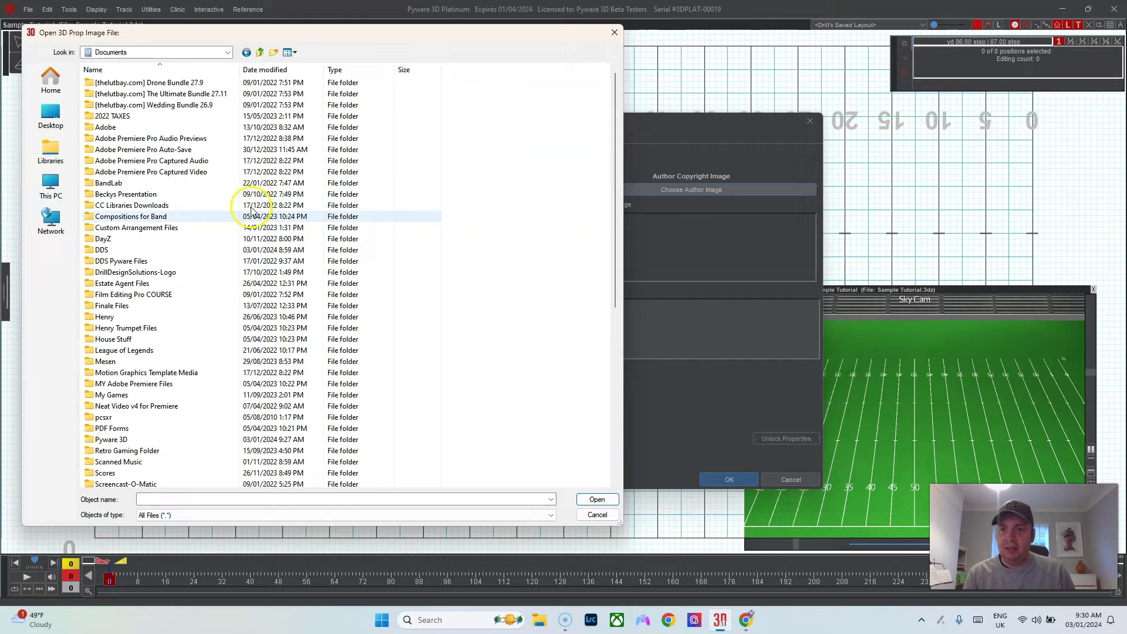
double_click(135, 272)
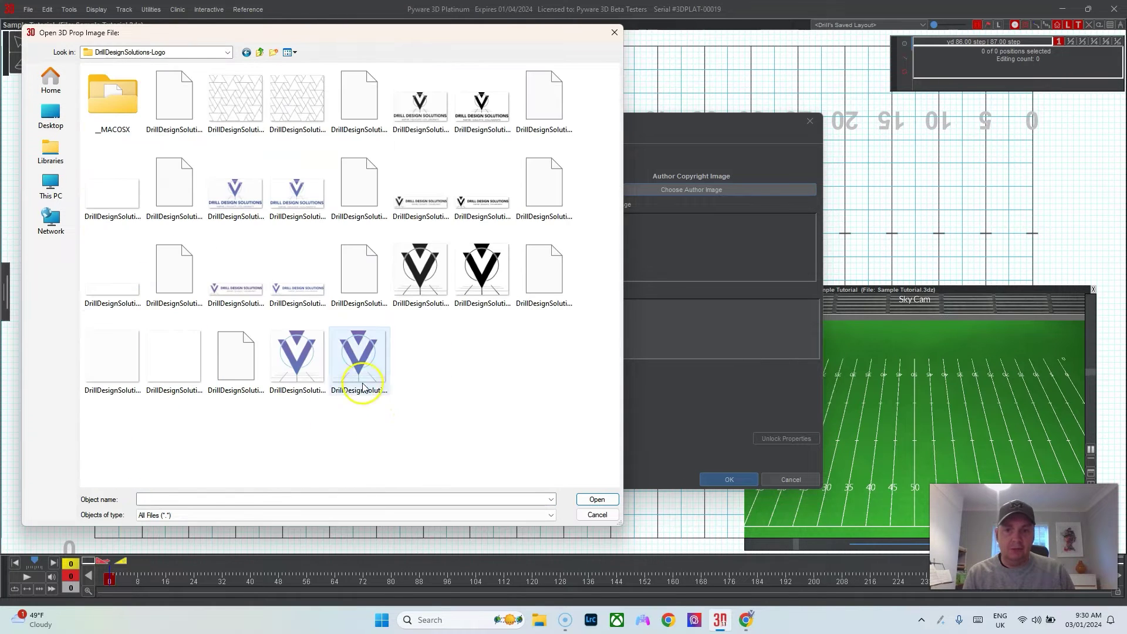
click(353, 359)
click(596, 499)
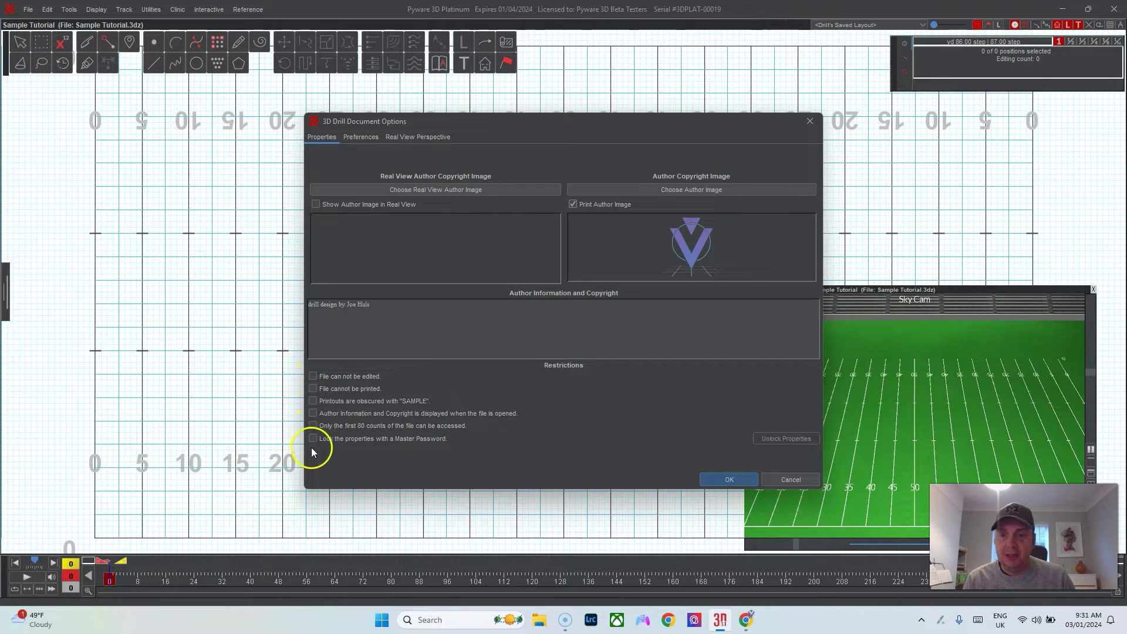
Step: Enter 'Sample Drill Setup Guide' as the drill title under Preferences
click(368, 139)
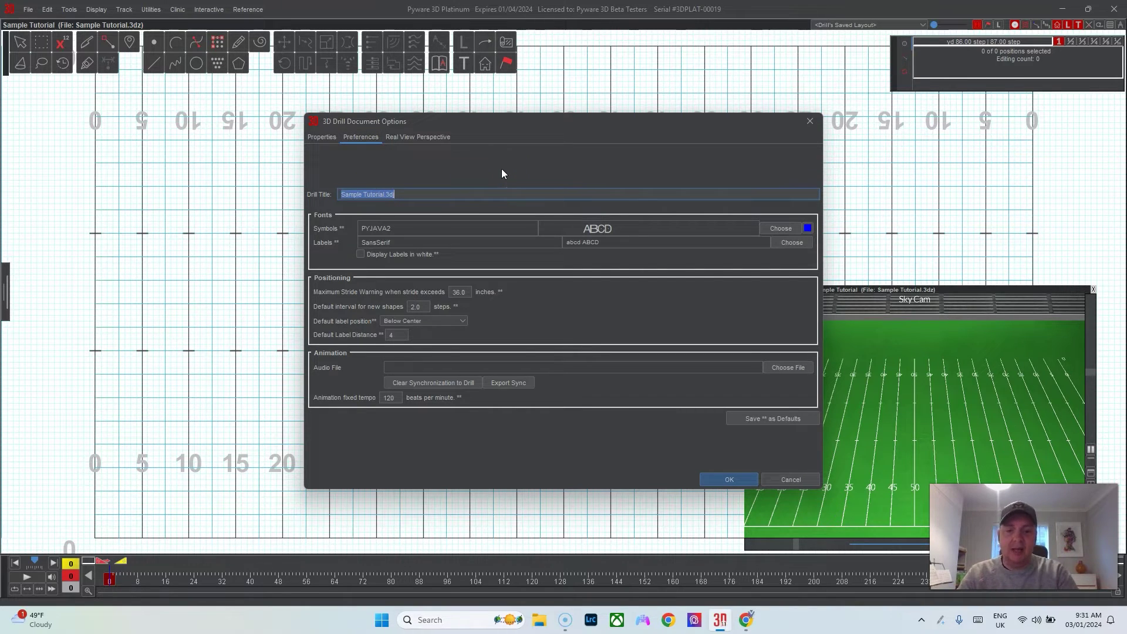
text(Samp)
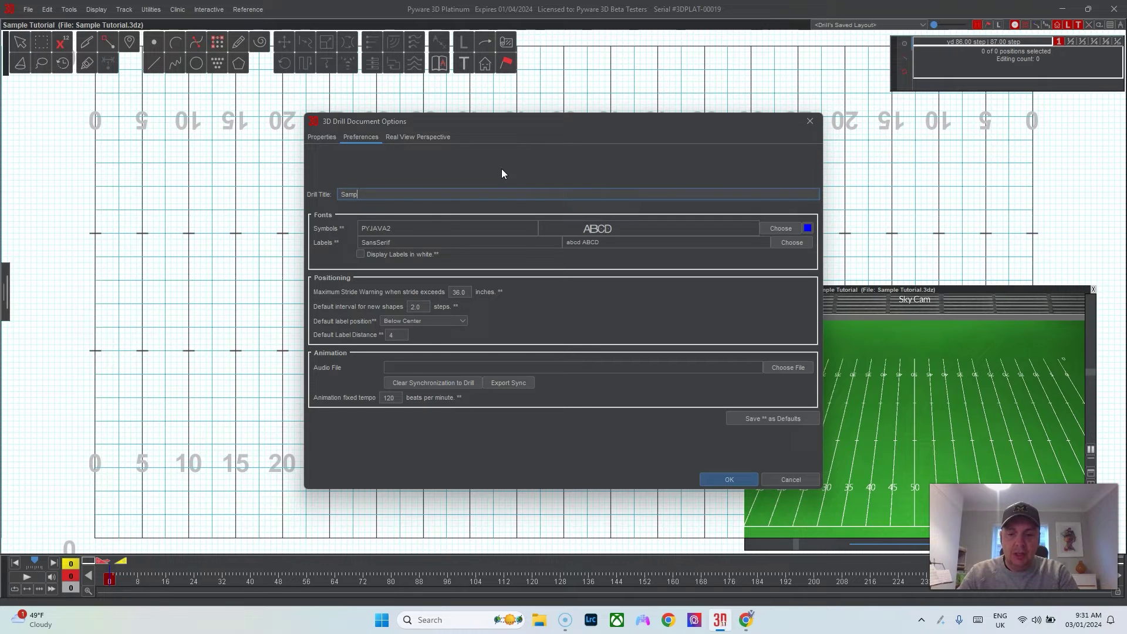
text(le Drill)
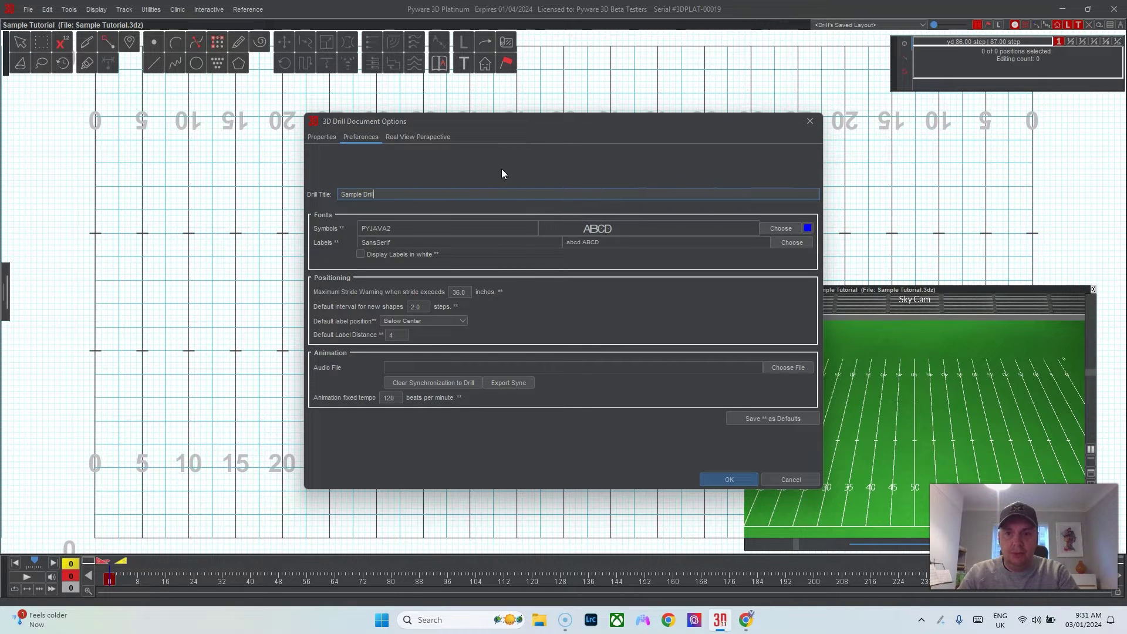
text( Setup Guide)
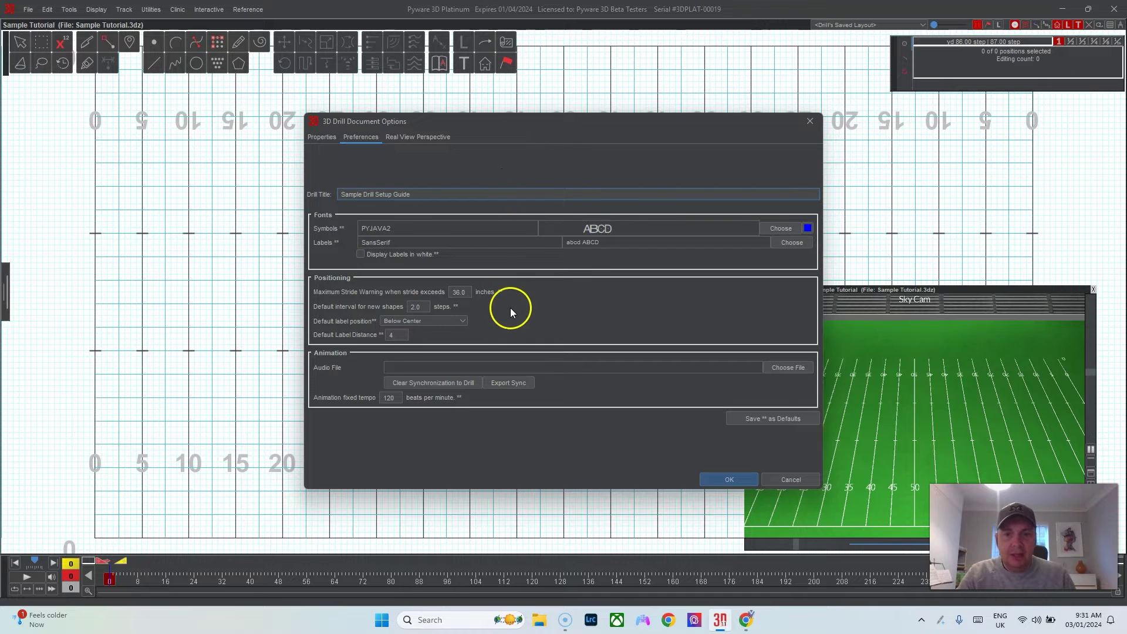
Step: Set the Real View surface to Blank HS Field.jpg and the venue to Lucas Oil Stadium
click(422, 141)
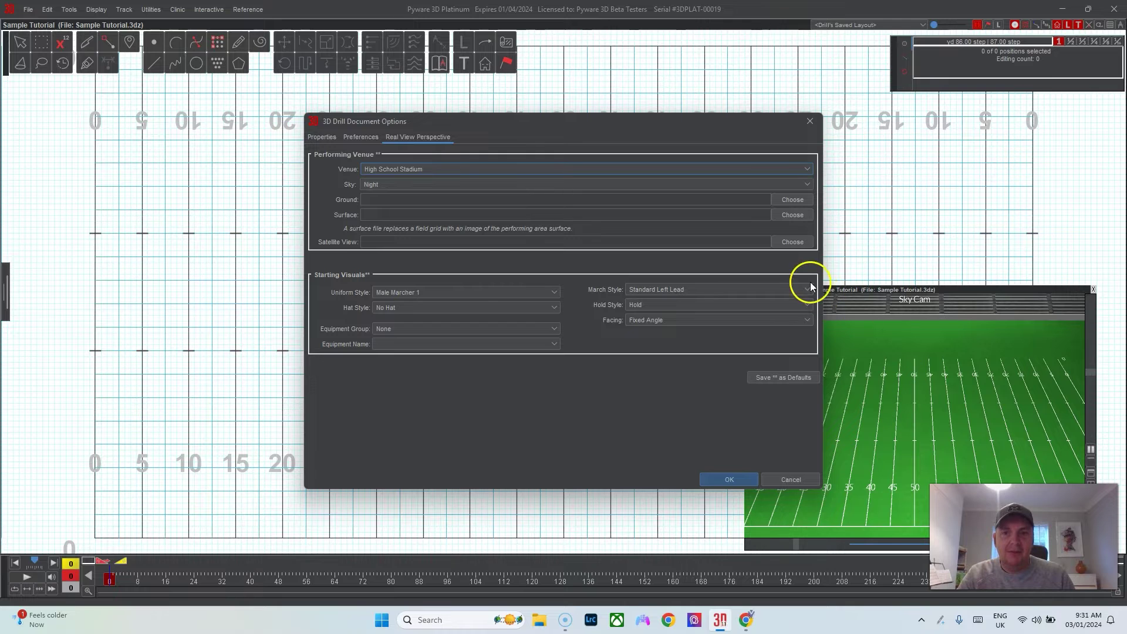
click(795, 218)
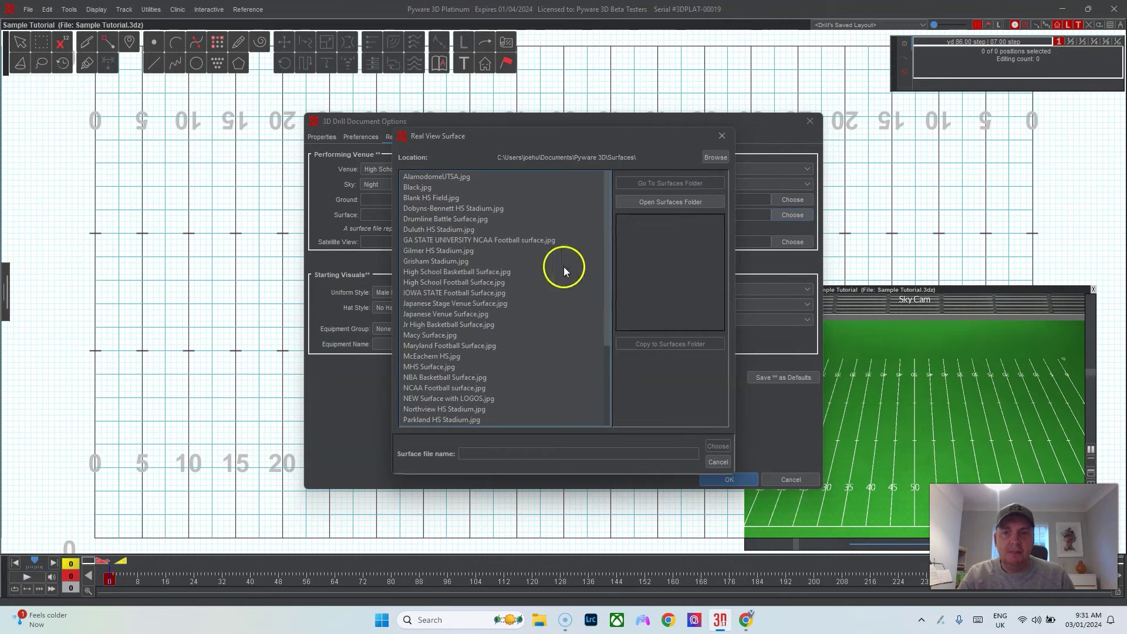
click(436, 198)
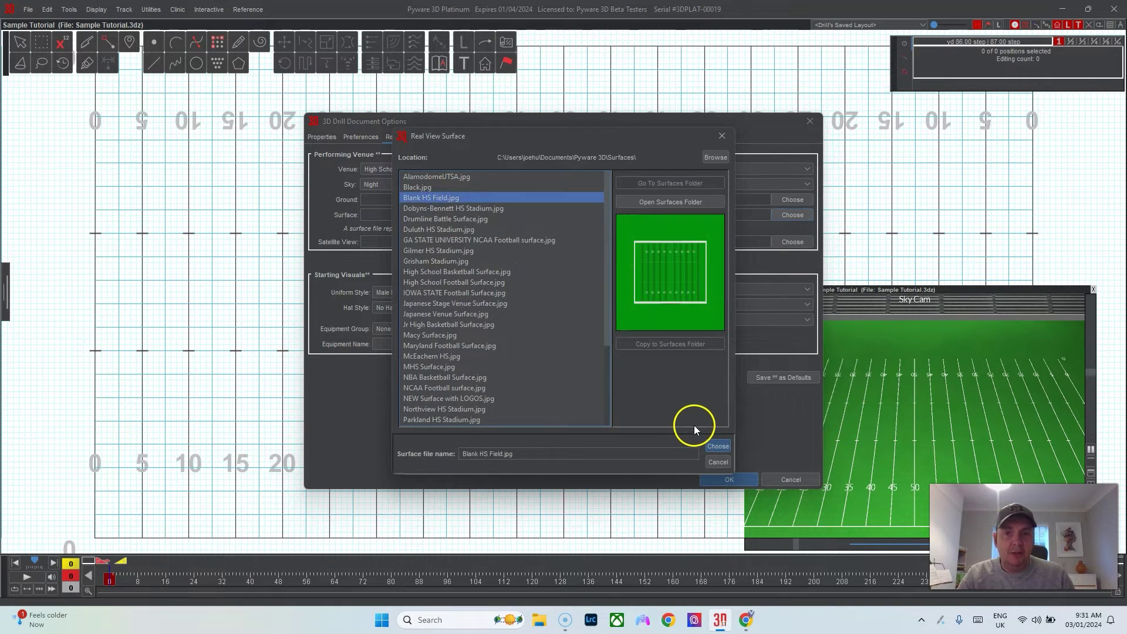
click(719, 446)
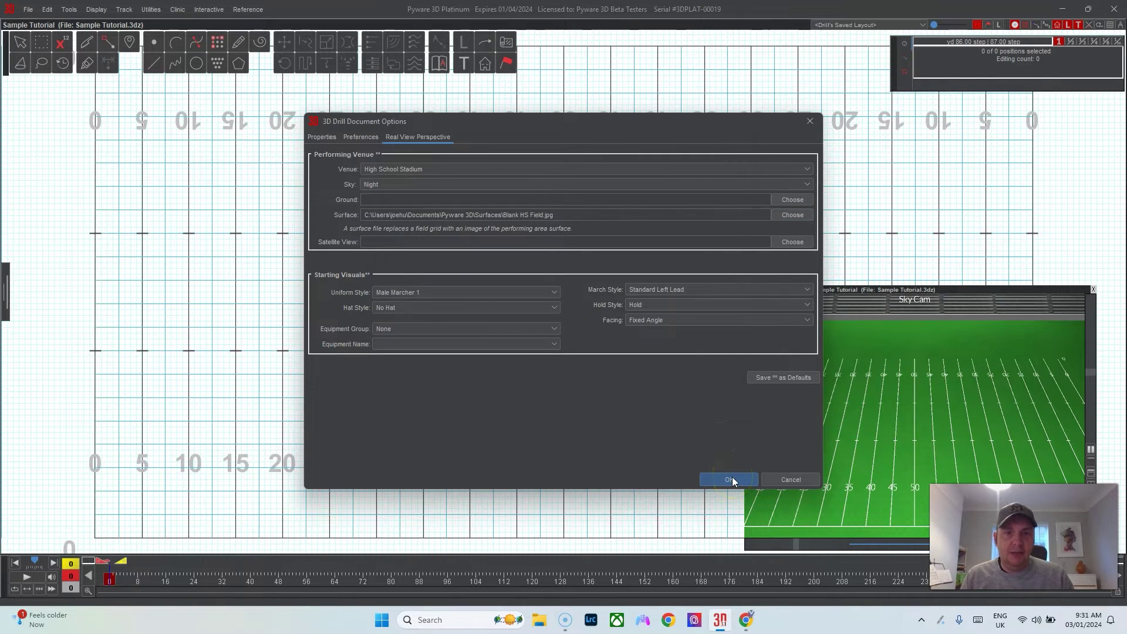
click(807, 170)
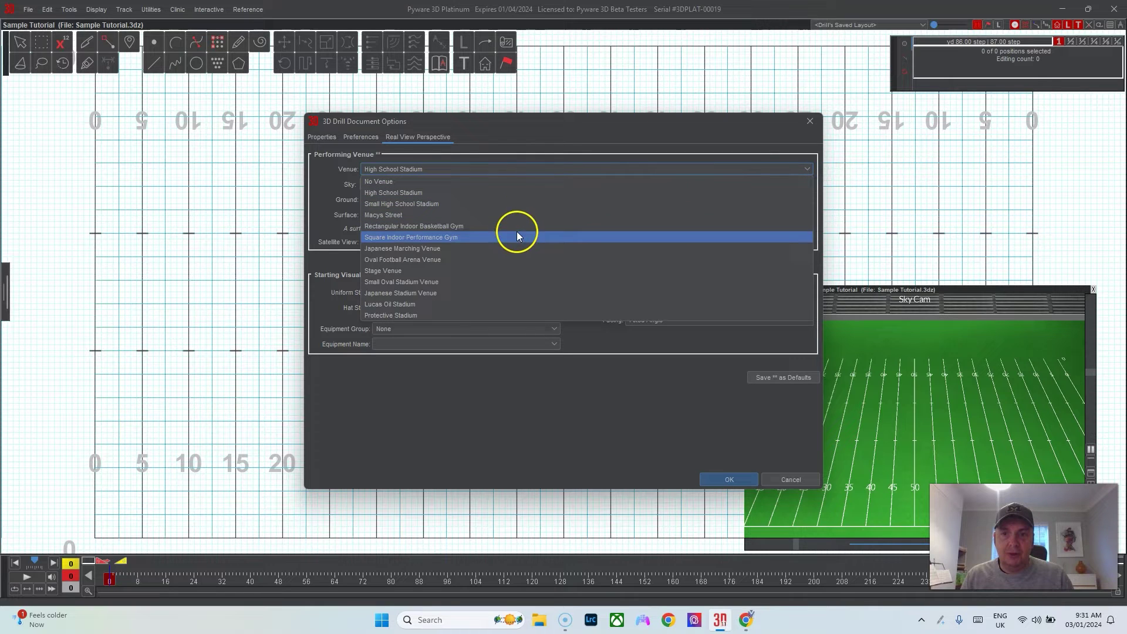
click(383, 304)
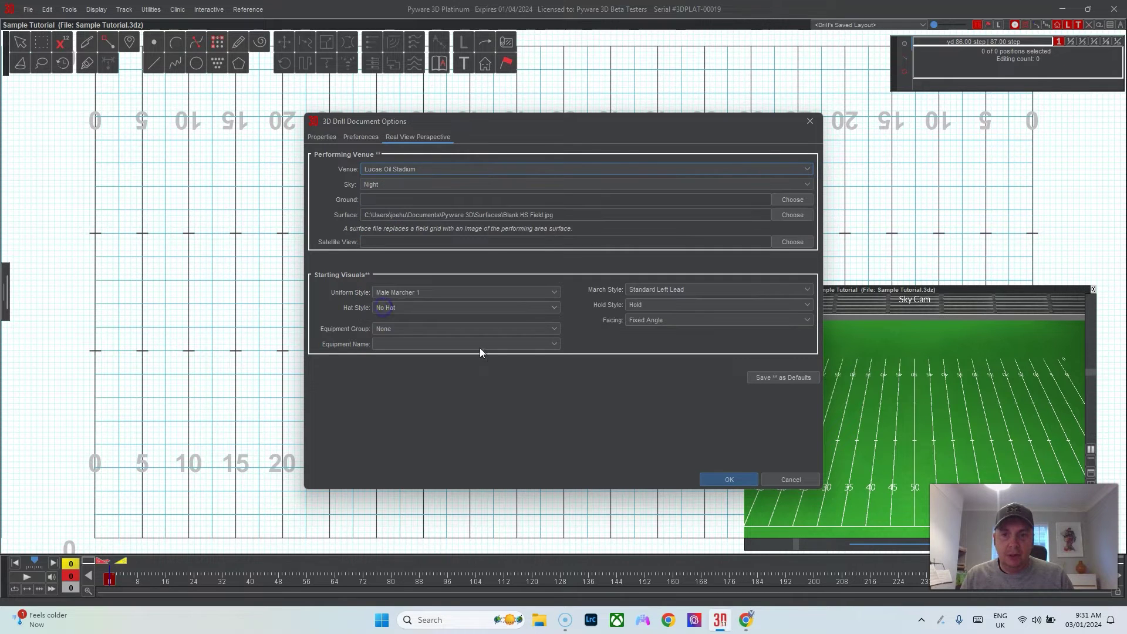
click(729, 479)
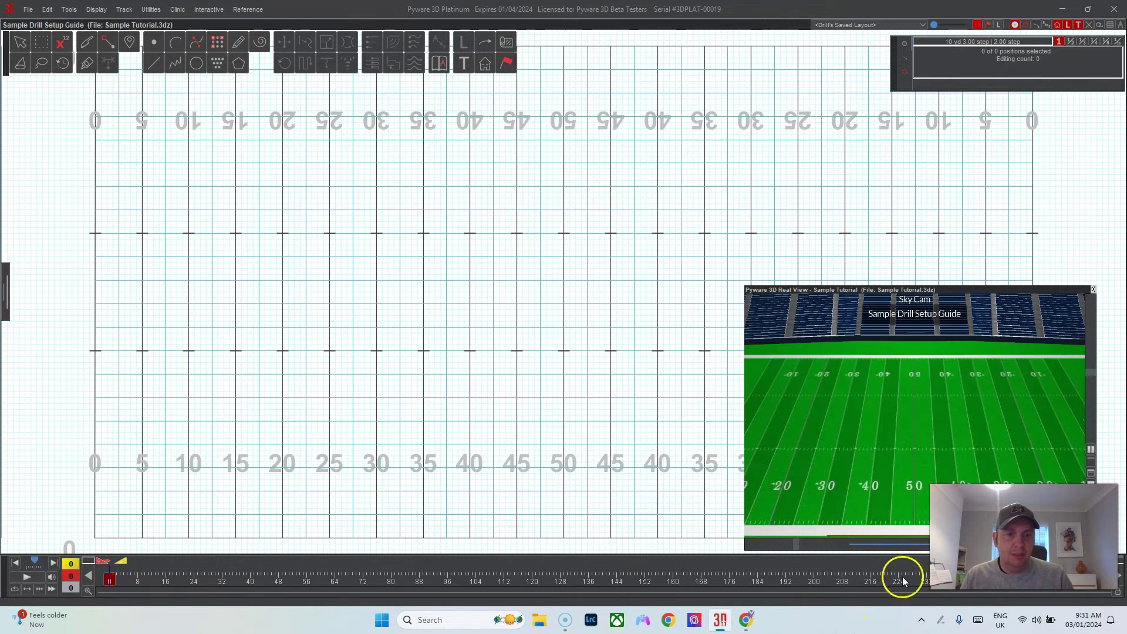
drag(991, 396, 915, 467)
drag(911, 416, 896, 446)
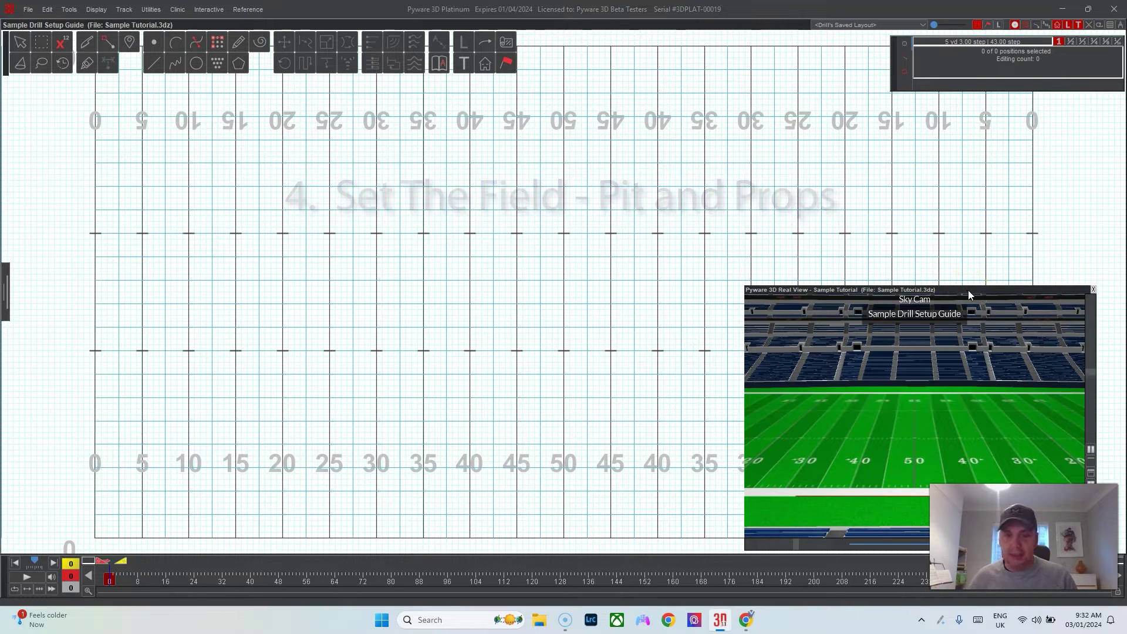
Step: Enlarge the 3D view and place a single point below the field at the 50
drag(967, 290, 511, 26)
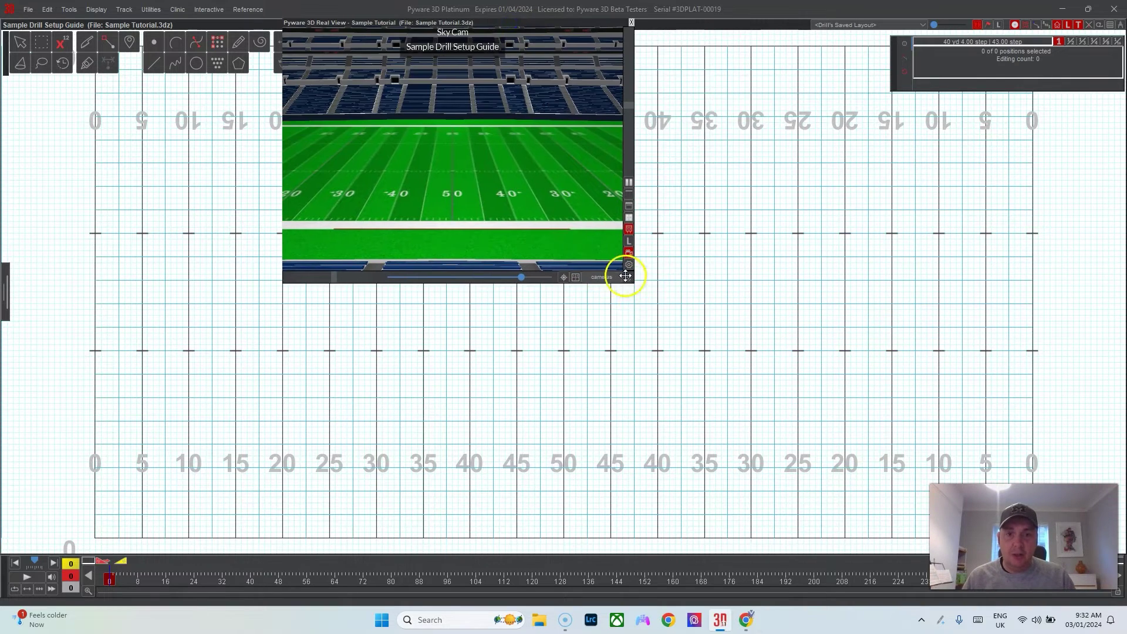
drag(626, 274, 1048, 372)
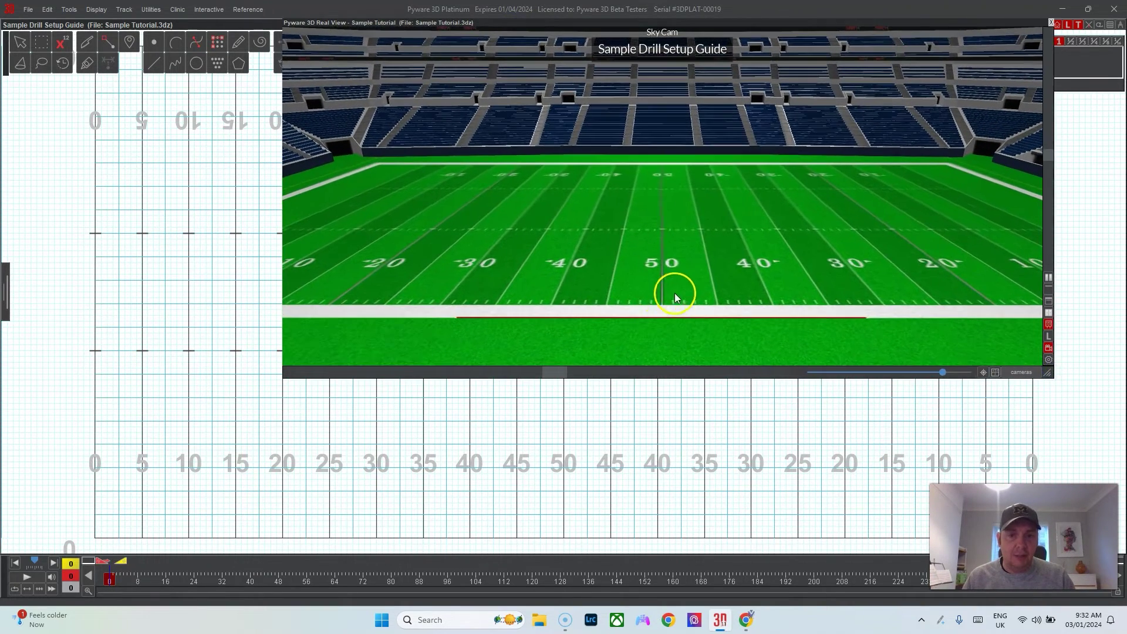
click(1110, 25)
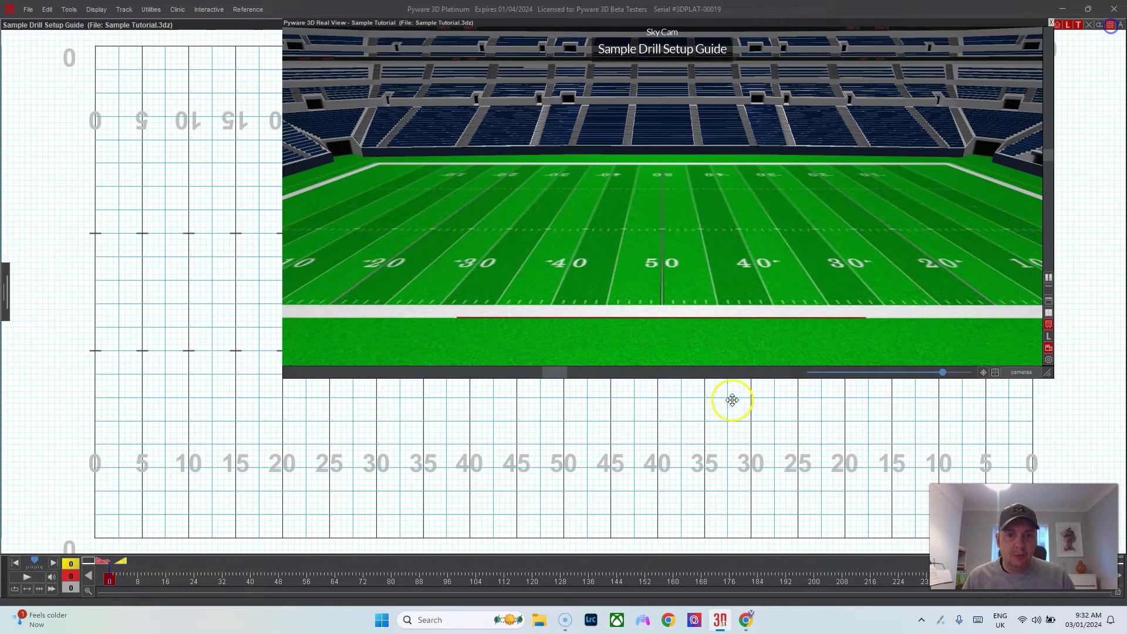
scroll(712, 415, down, 2)
click(1110, 25)
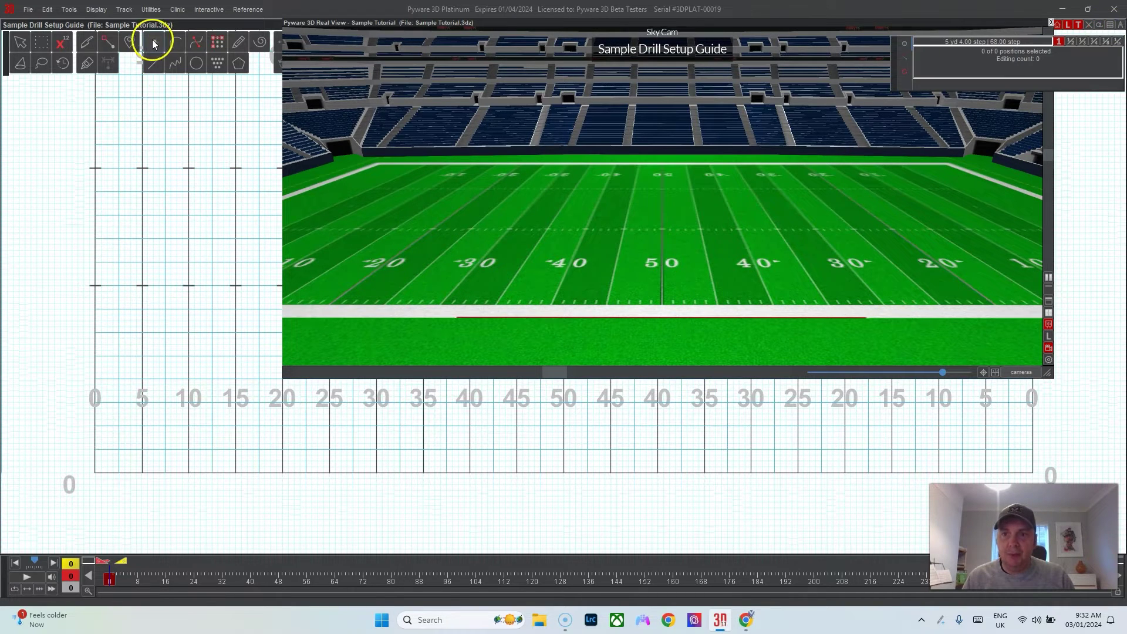
click(154, 41)
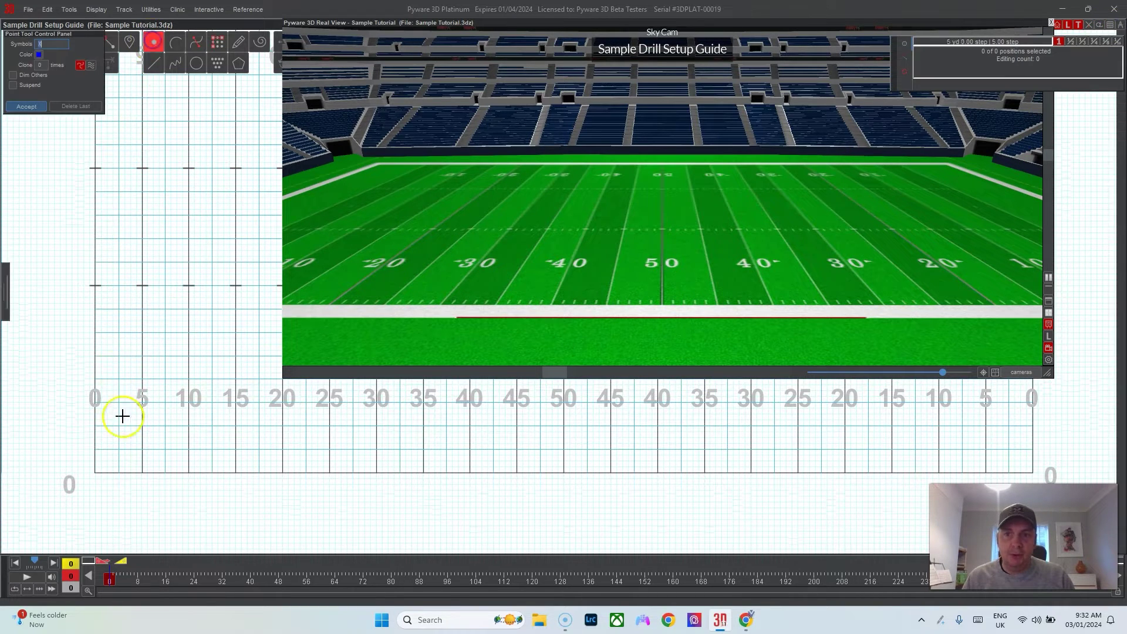
click(564, 496)
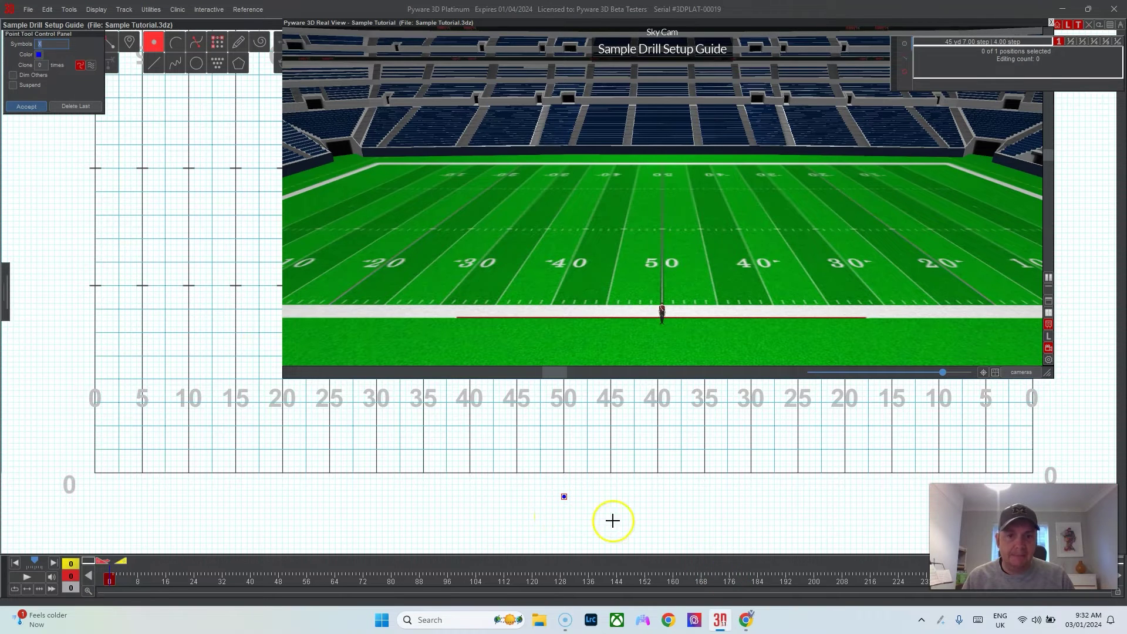
click(38, 106)
Step: Give the new point the Medium Pit prop in the Visuals Editor
click(583, 508)
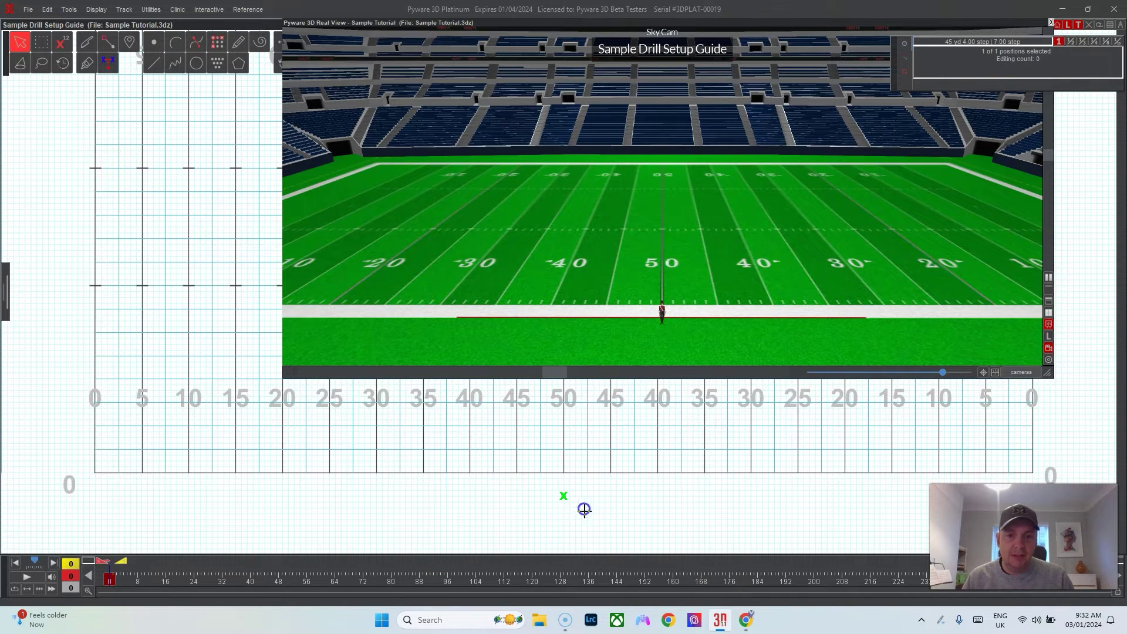
double_click(371, 23)
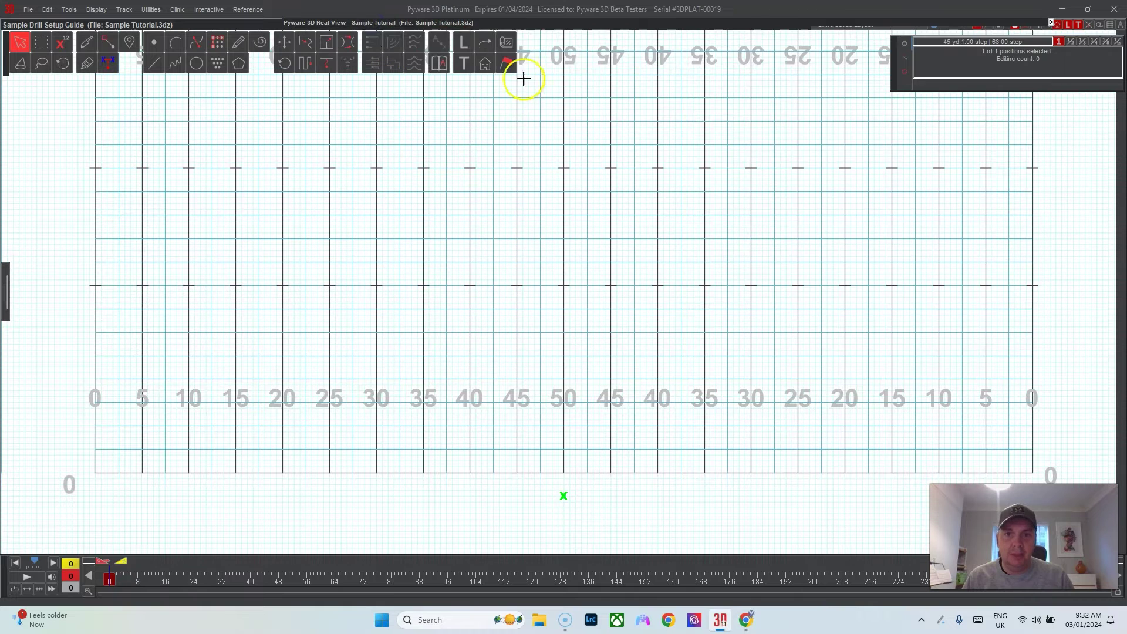
click(506, 63)
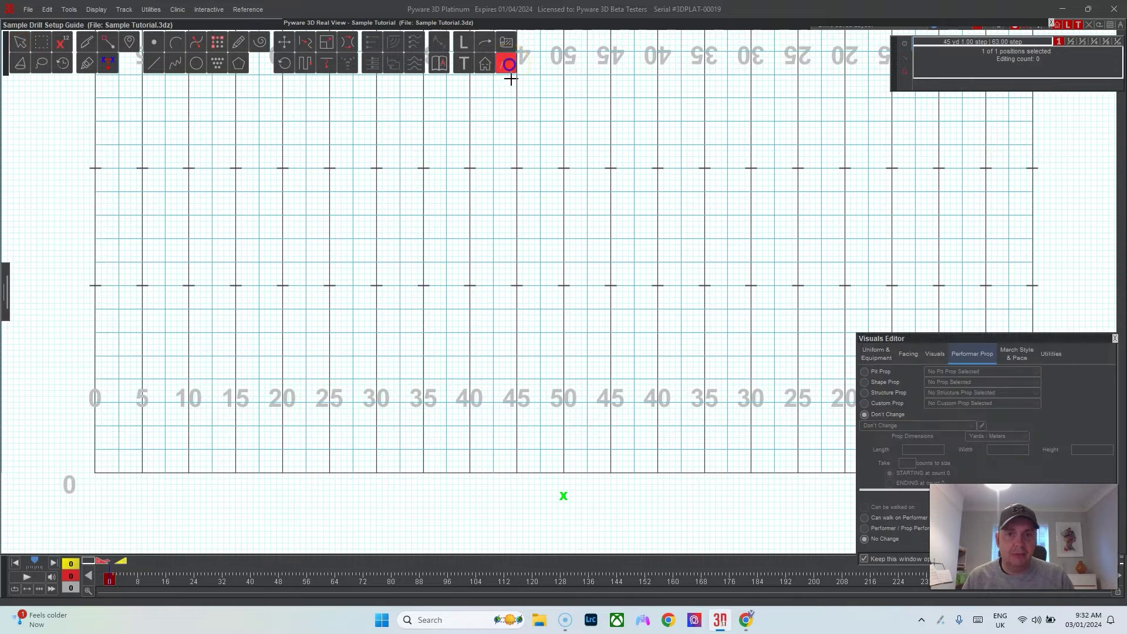
drag(963, 339, 890, 188)
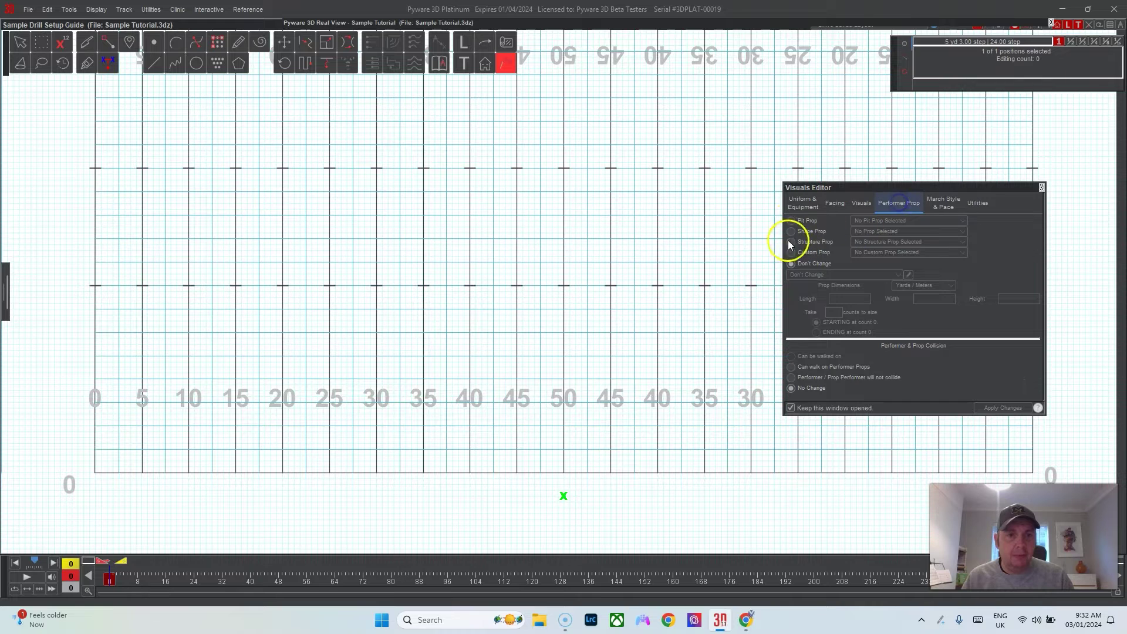
click(791, 220)
click(878, 221)
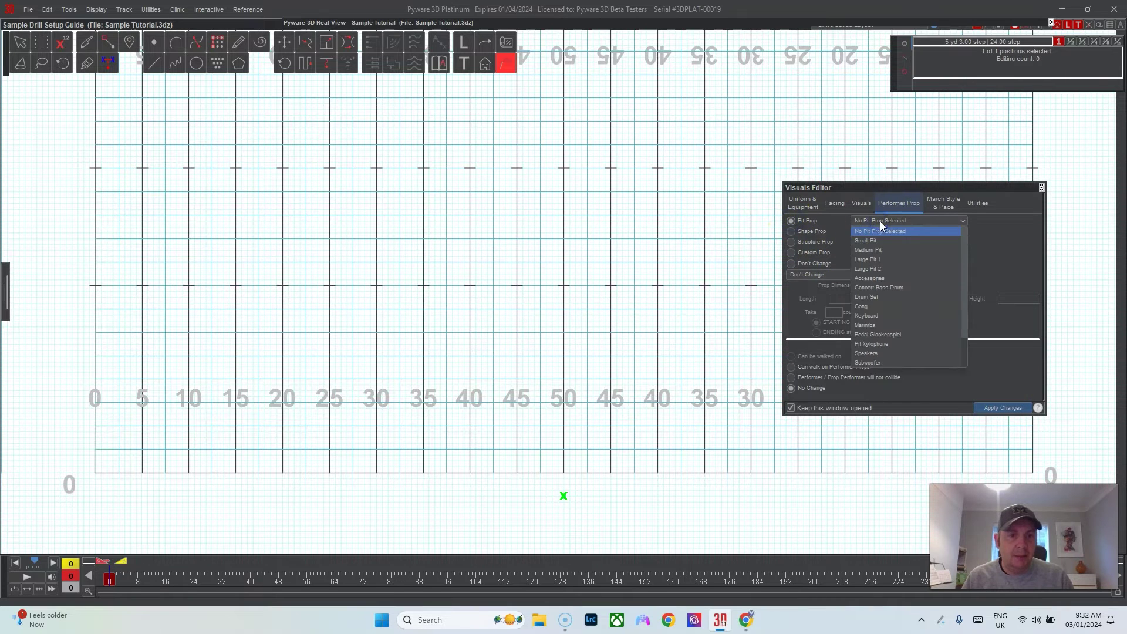
click(883, 250)
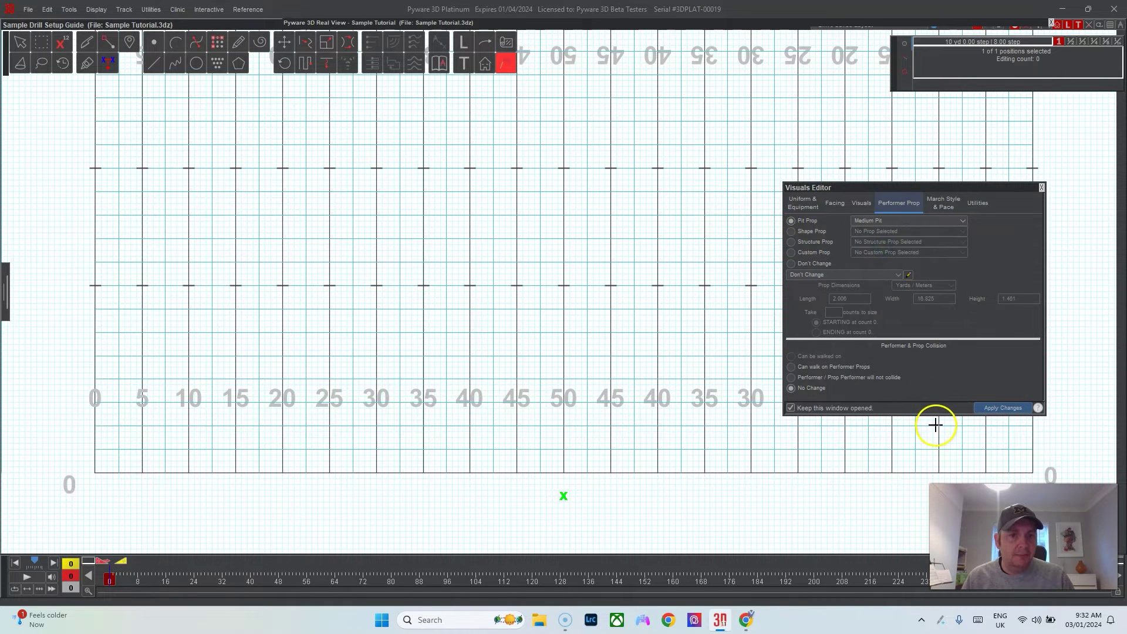
click(1005, 407)
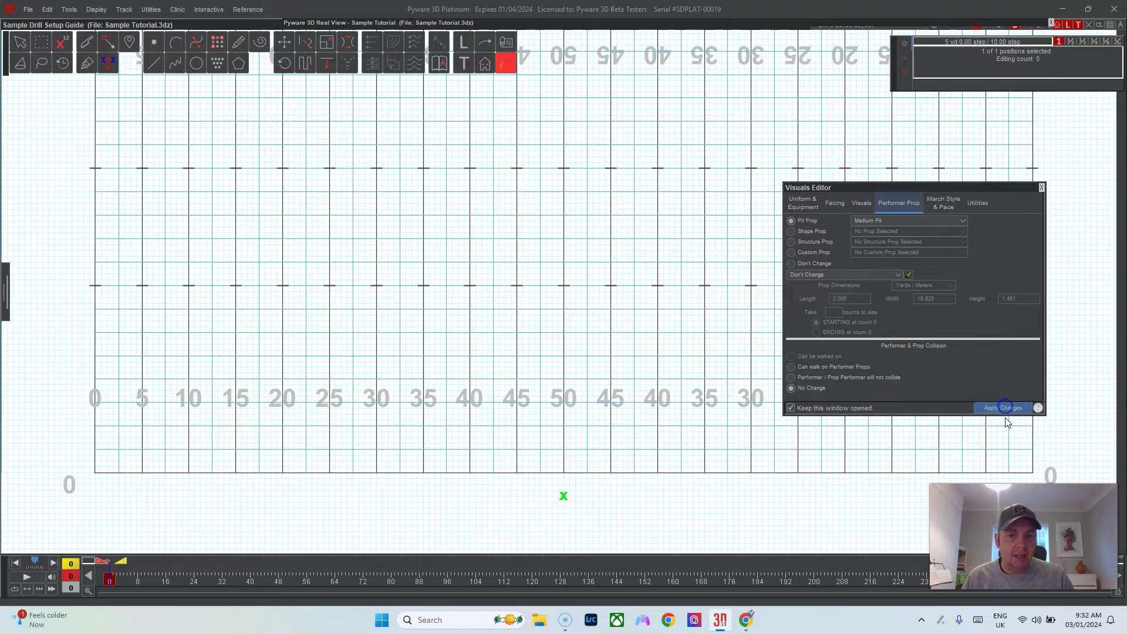
Step: Check the Medium Pit in the 3D view, then deselect it and collapse the view
click(370, 24)
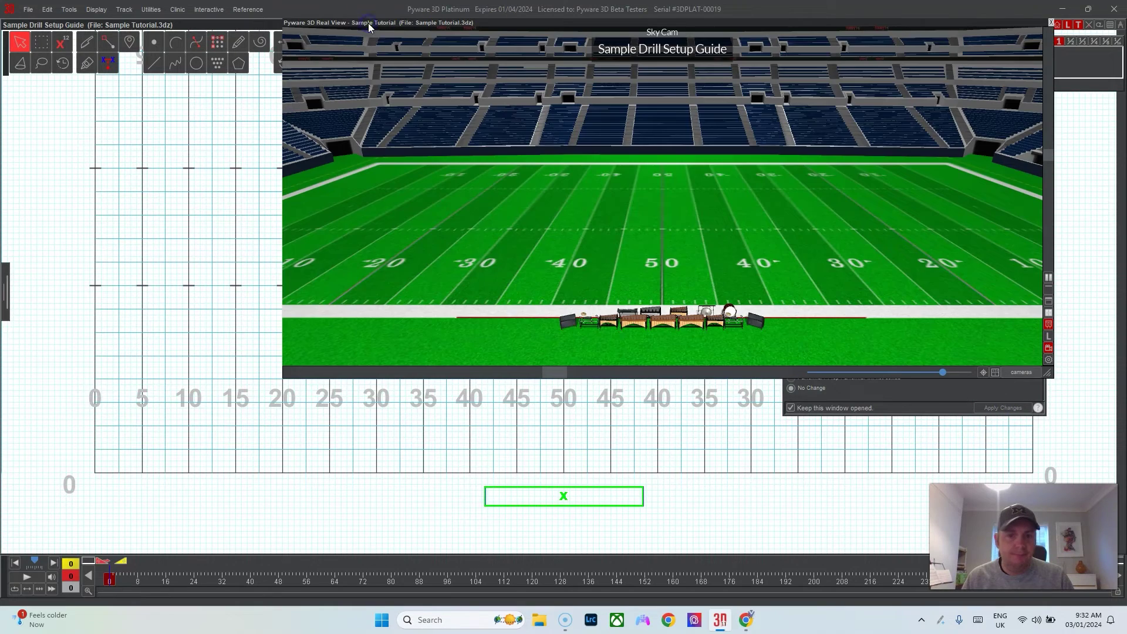
scroll(685, 332, up, 3)
scroll(689, 335, down, 4)
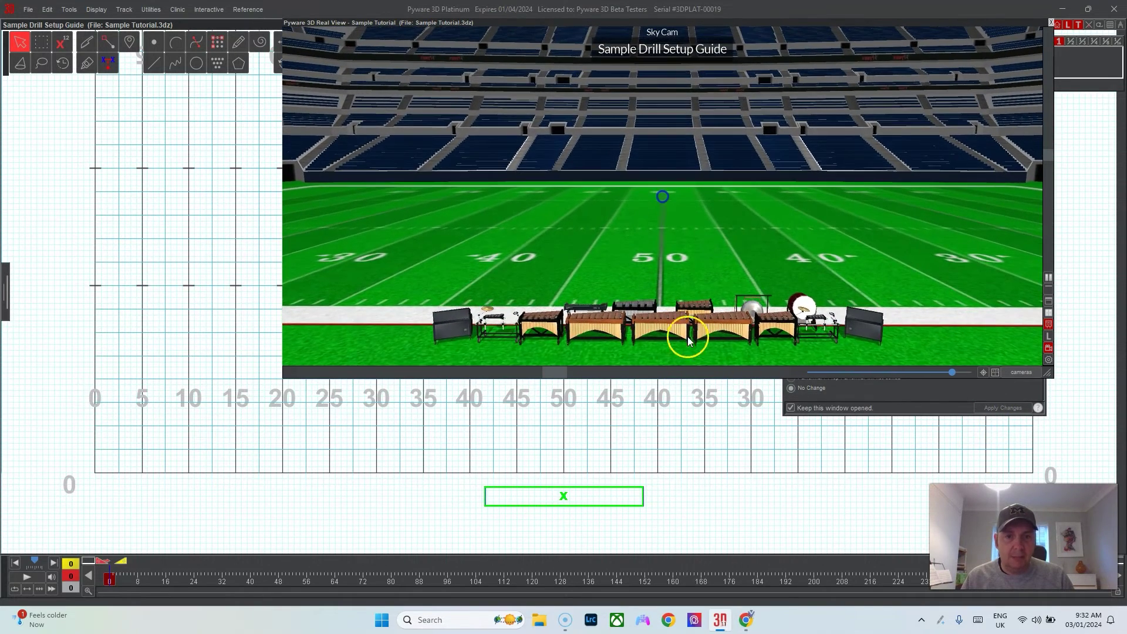
click(674, 488)
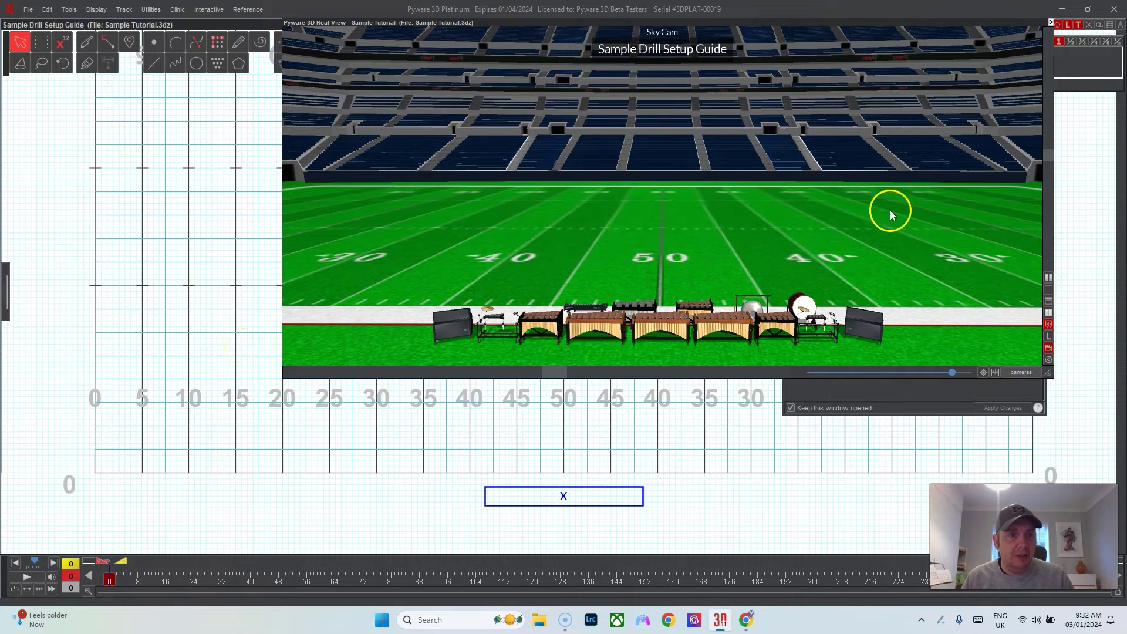
click(1017, 23)
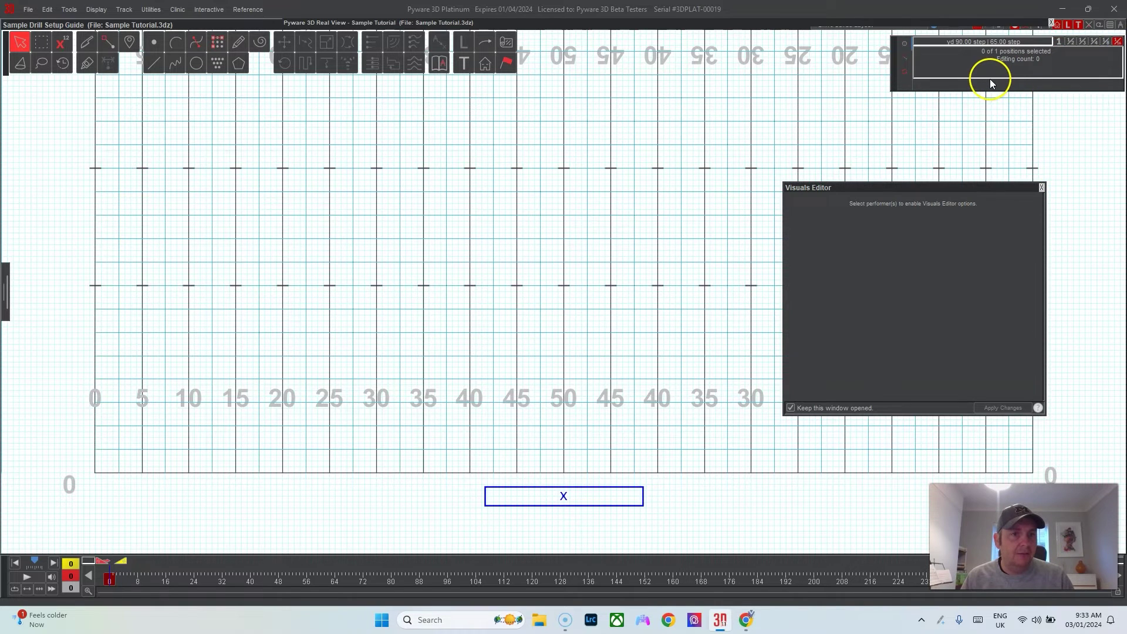
Step: Place eight pit marchers in front and back rows along the front sideline
click(1116, 41)
click(153, 41)
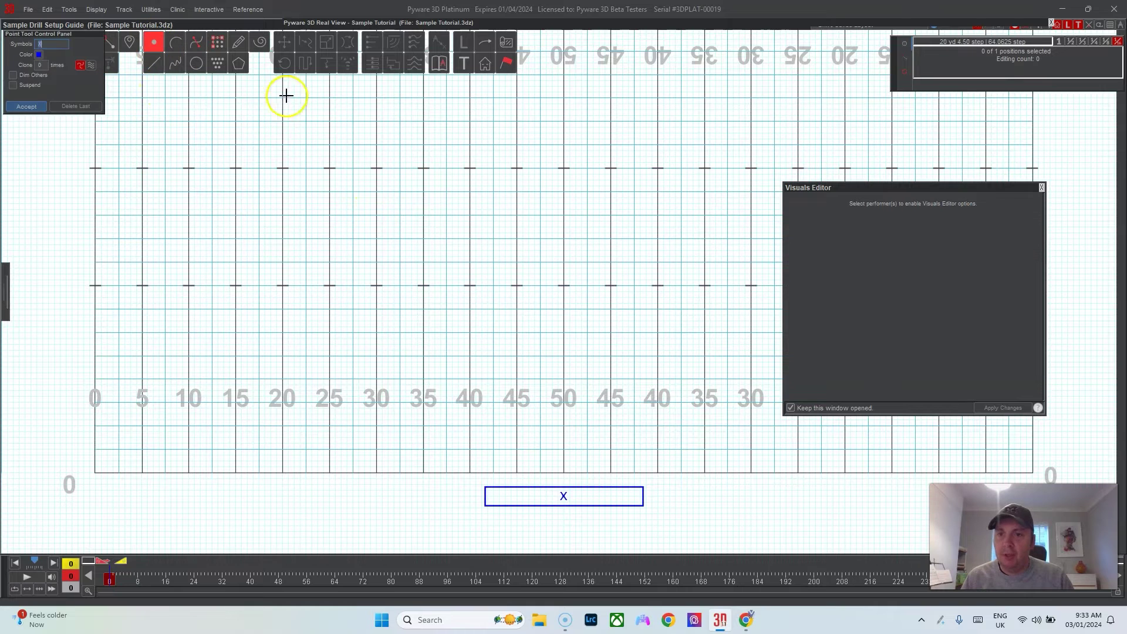
click(428, 24)
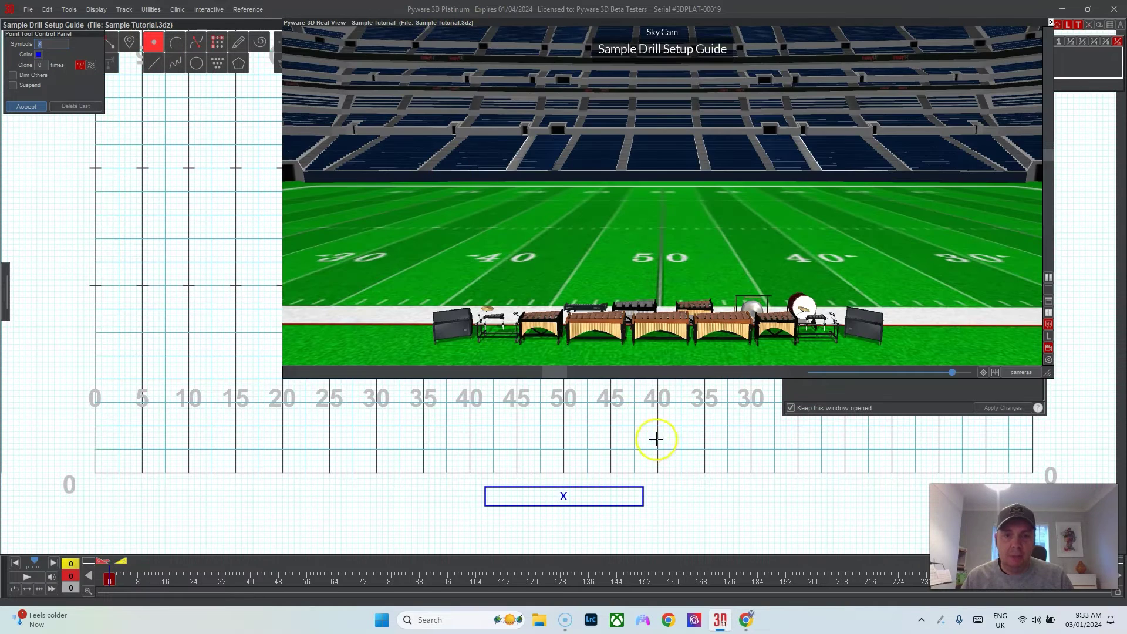
click(586, 492)
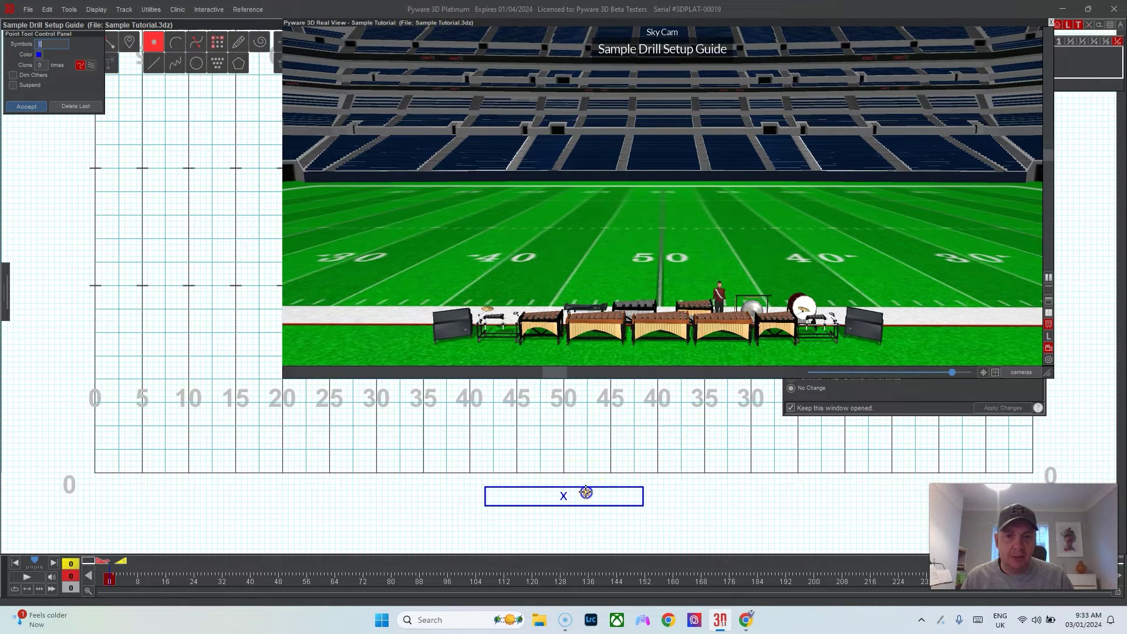
drag(585, 491, 586, 499)
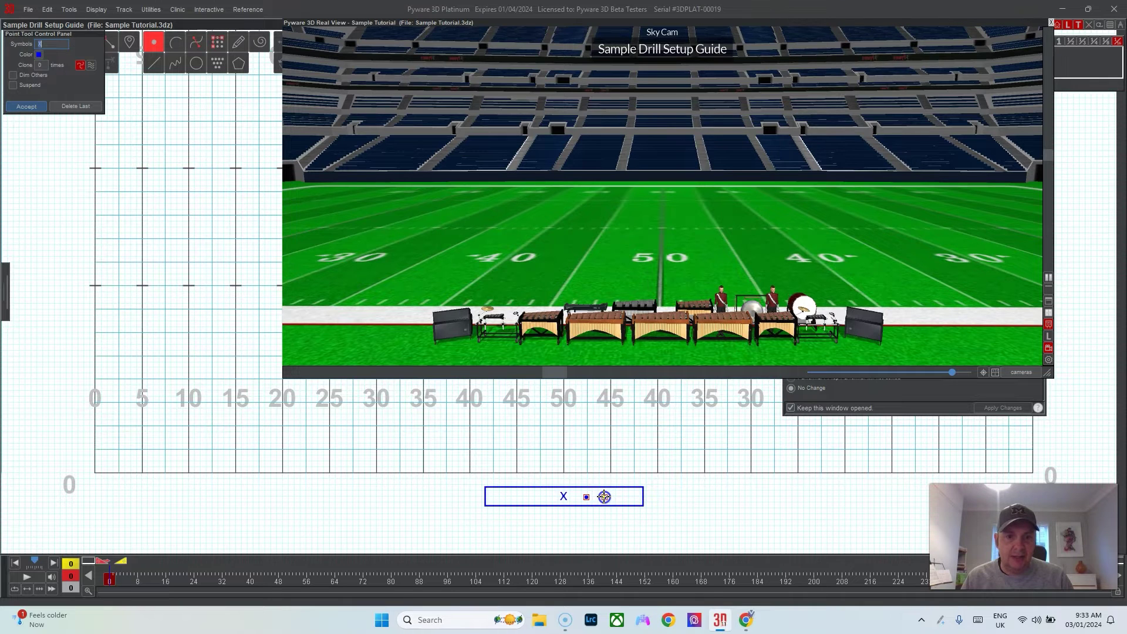
click(604, 497)
click(565, 495)
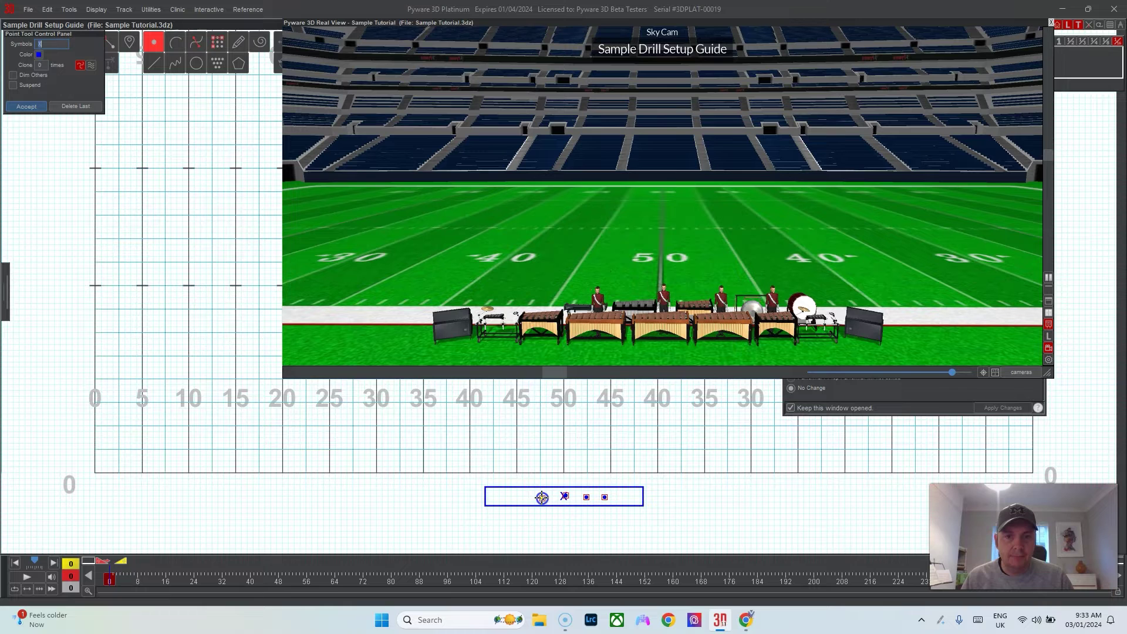
click(542, 497)
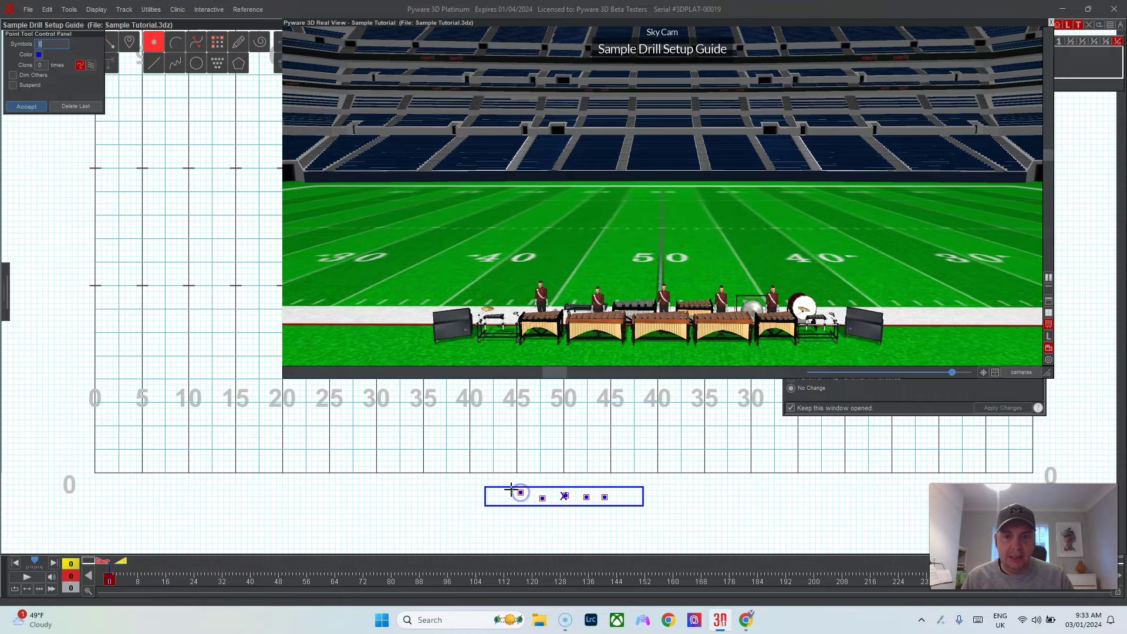
click(536, 486)
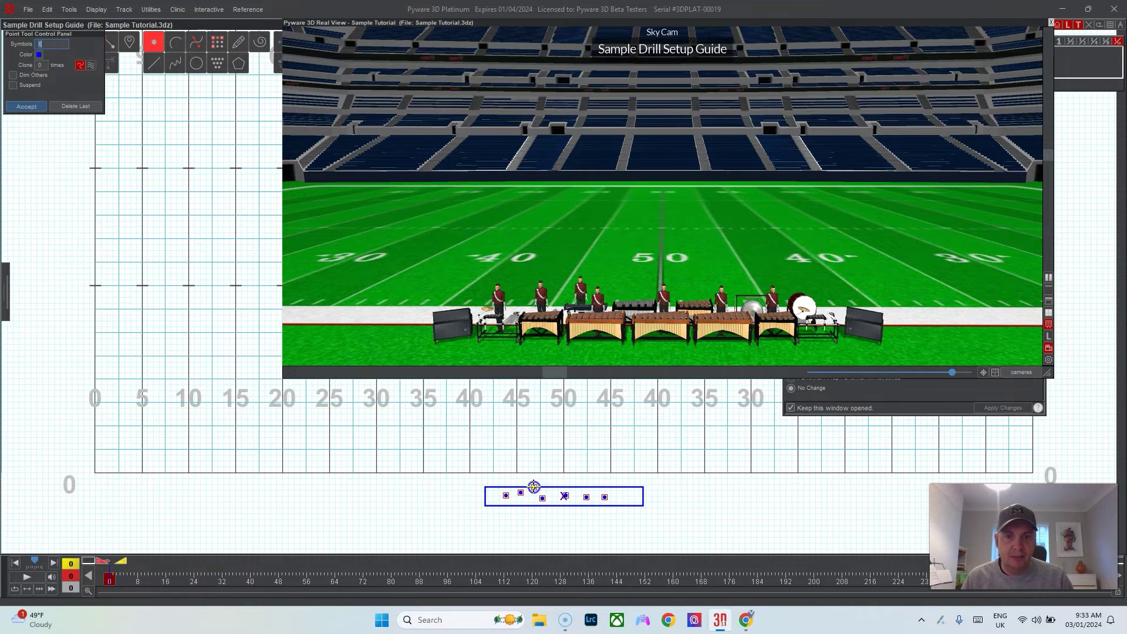
click(533, 486)
click(555, 484)
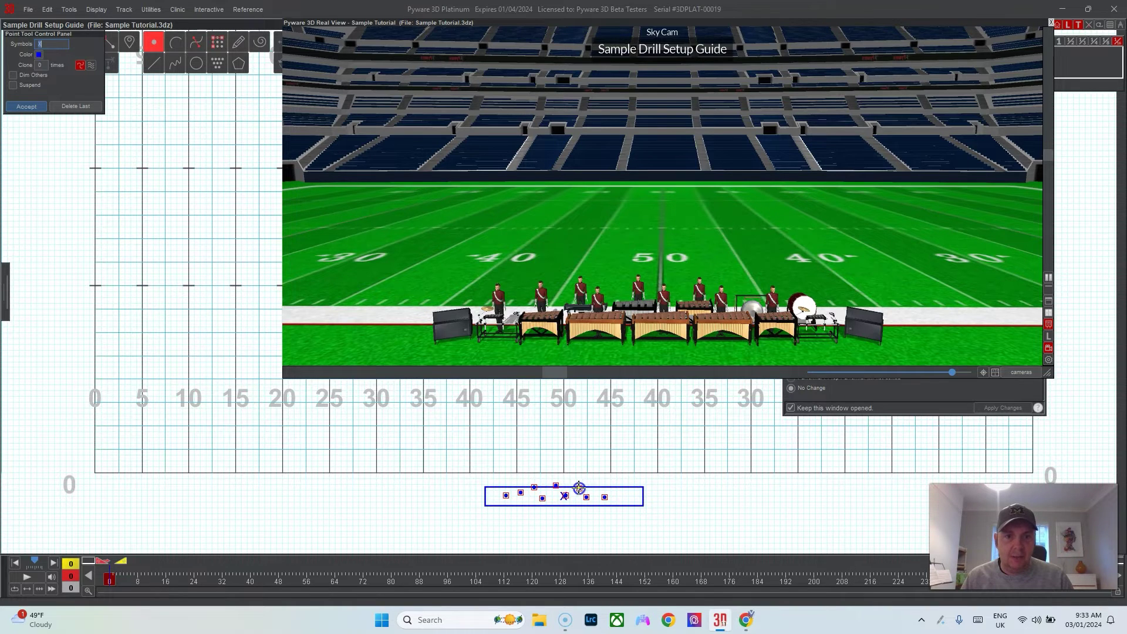
click(577, 488)
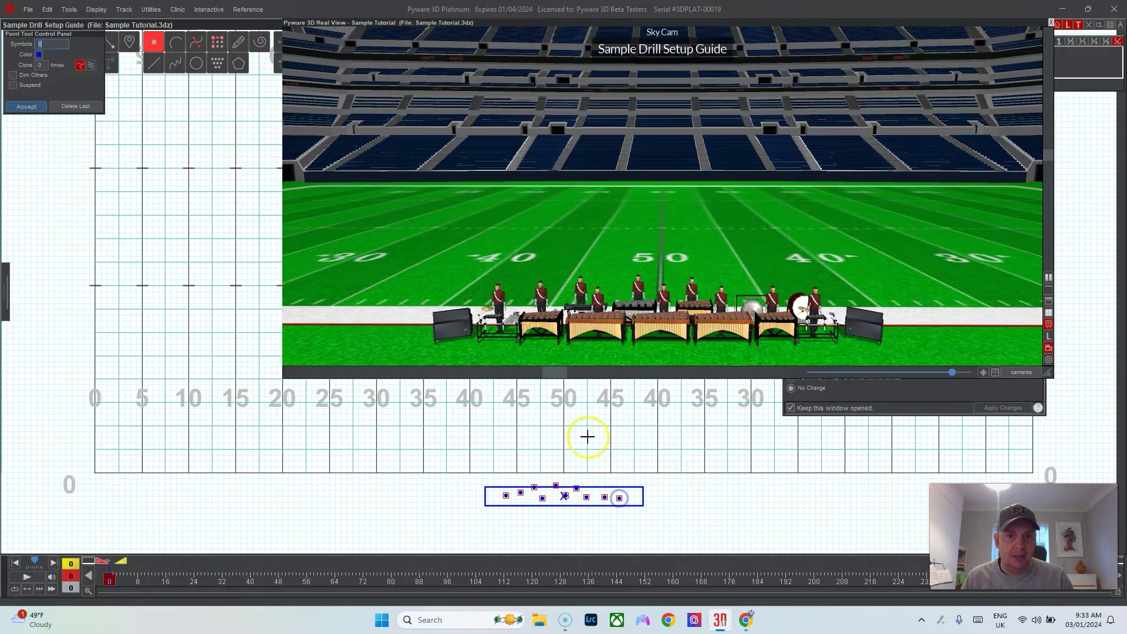
click(29, 106)
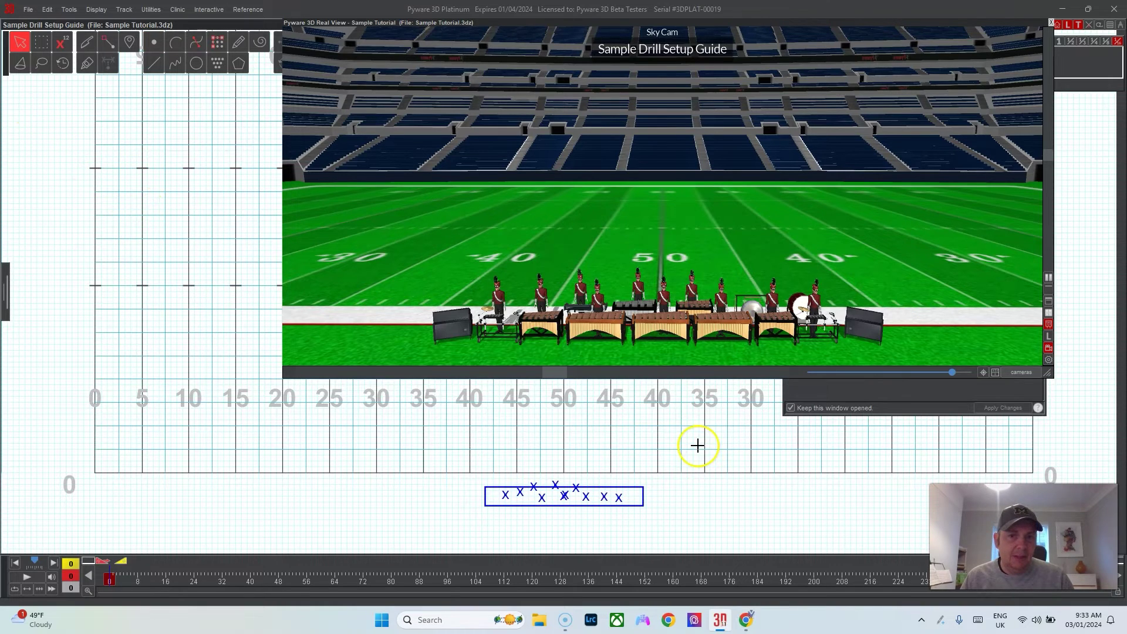
Step: Select all the pit performers and lock them with Display > Lock Selection
drag(812, 272, 662, 197)
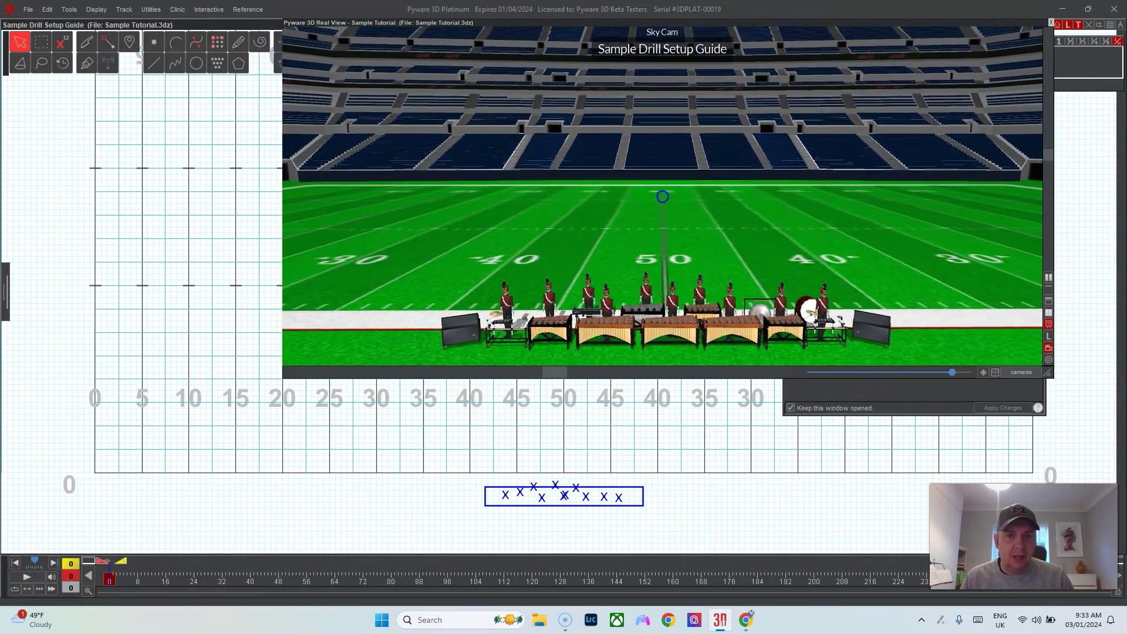
drag(470, 257, 681, 282)
click(624, 458)
click(501, 477)
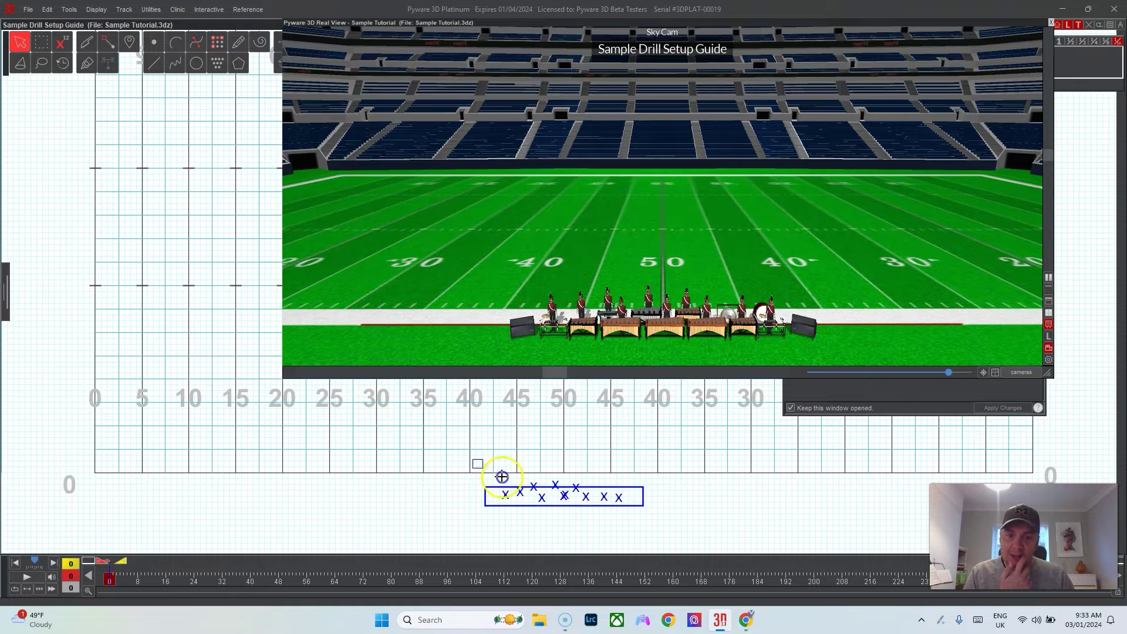
drag(502, 477, 726, 518)
click(101, 9)
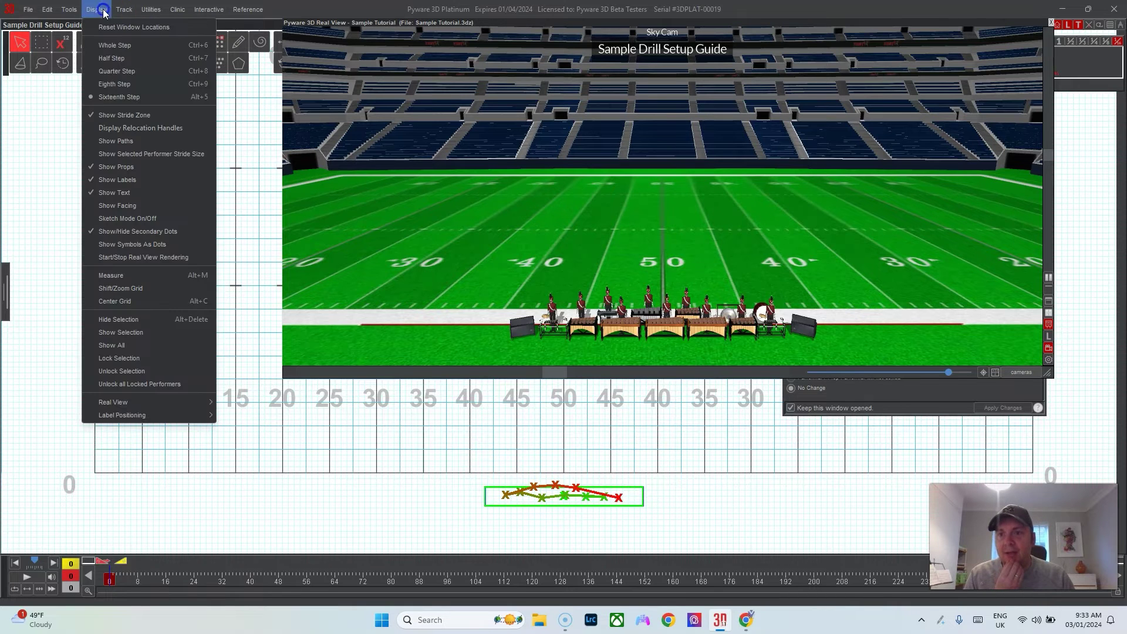
click(119, 357)
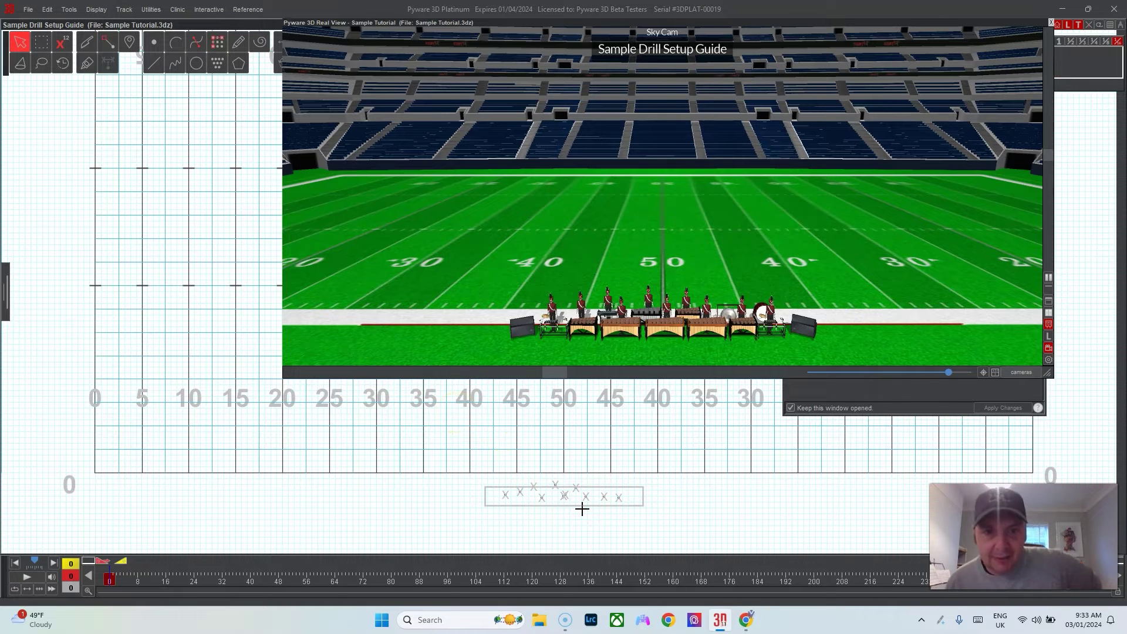
scroll(710, 324, down, 3)
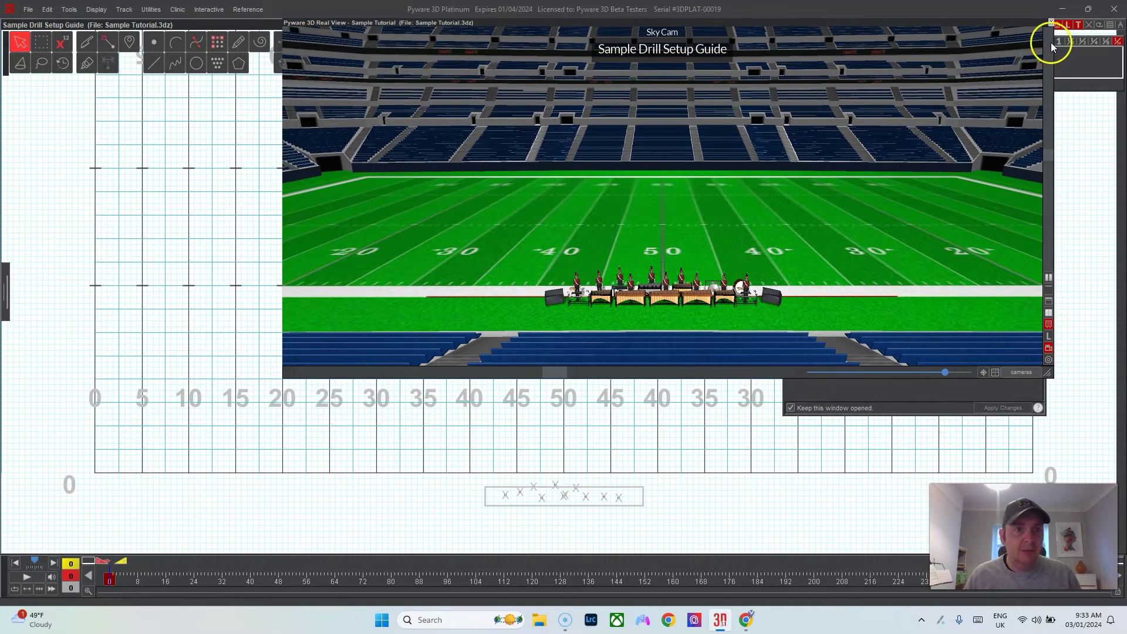
Step: Set the step size to 1 and place a new point below the pit at midfield
click(1029, 24)
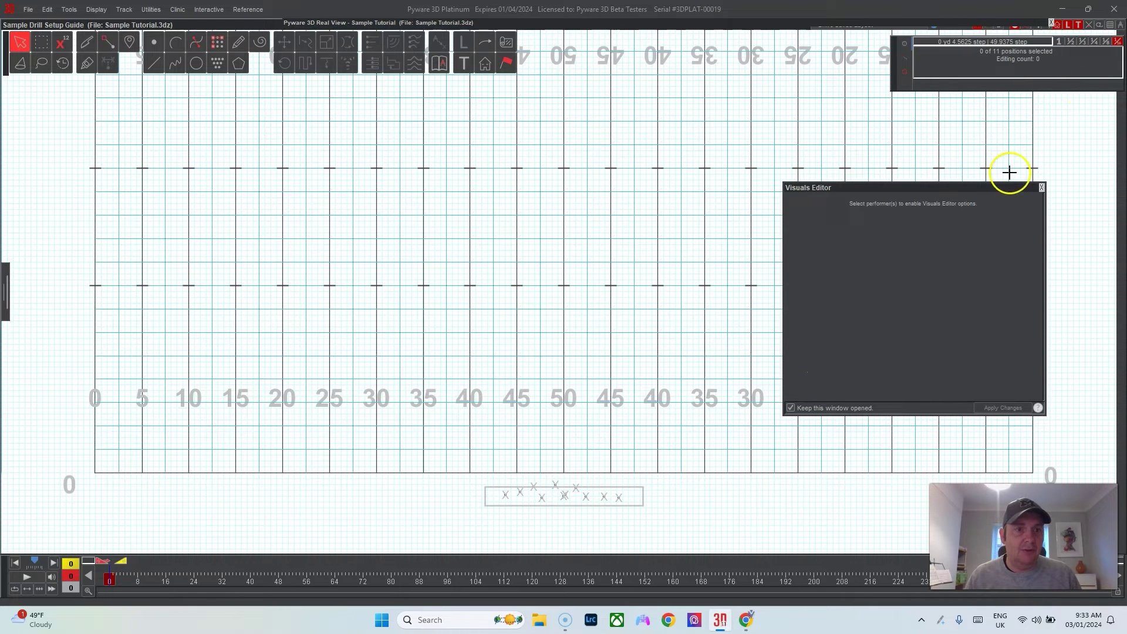
click(1059, 44)
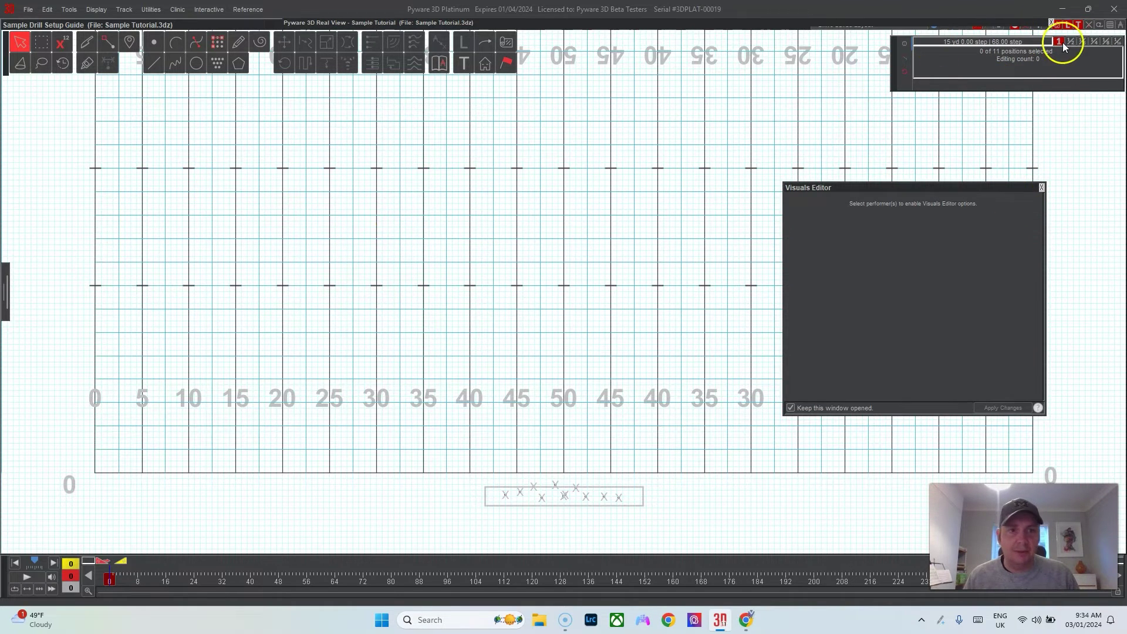
click(152, 43)
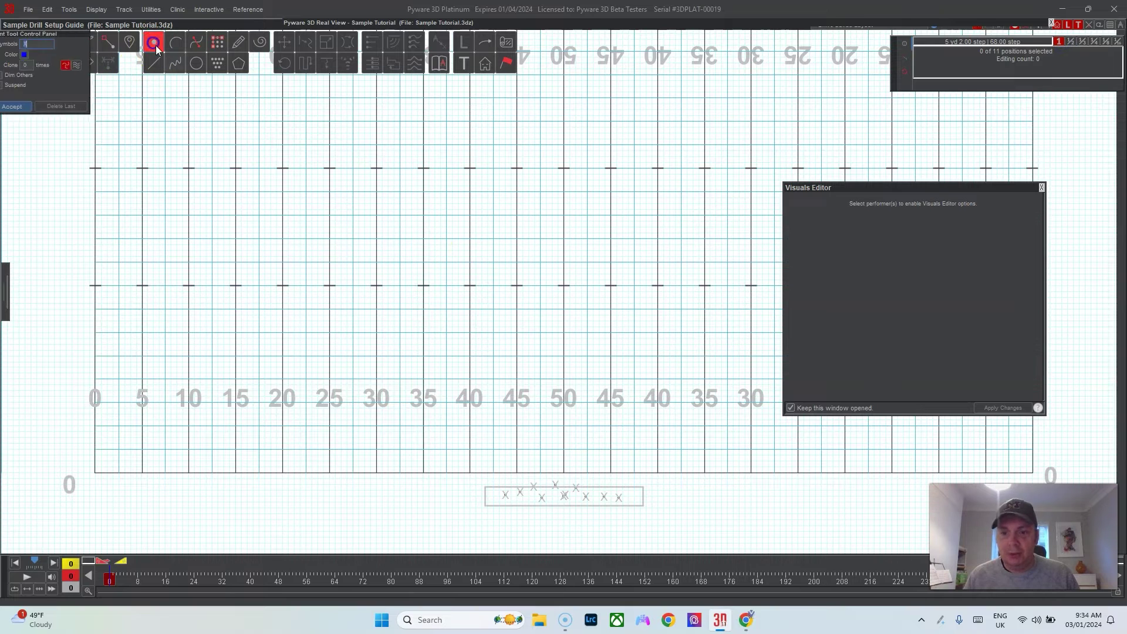
click(555, 526)
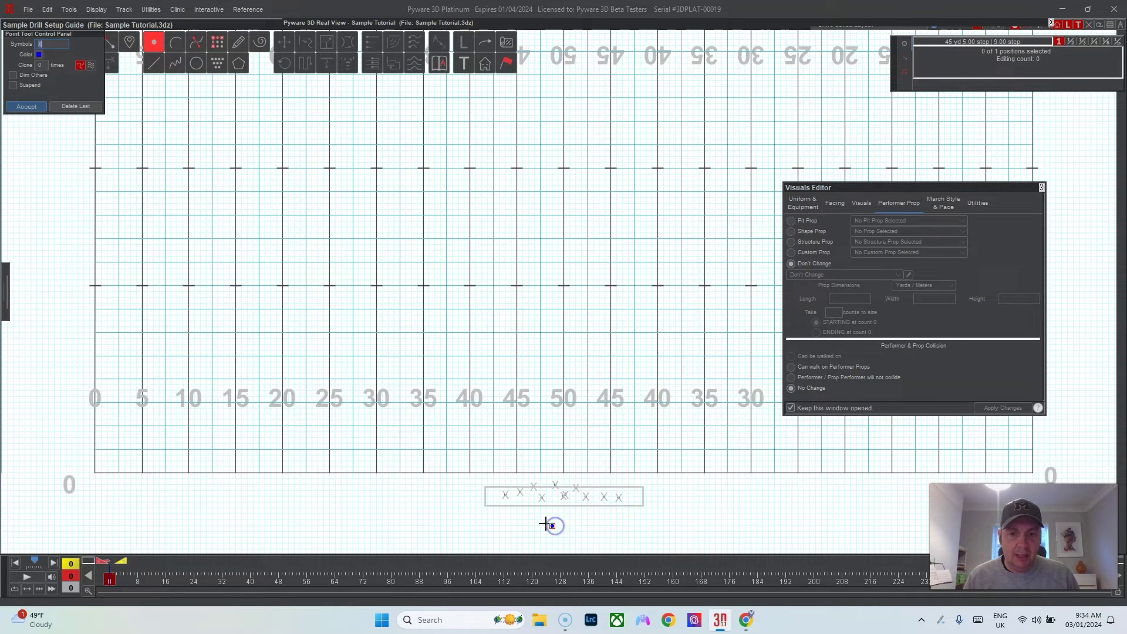
click(27, 107)
click(570, 535)
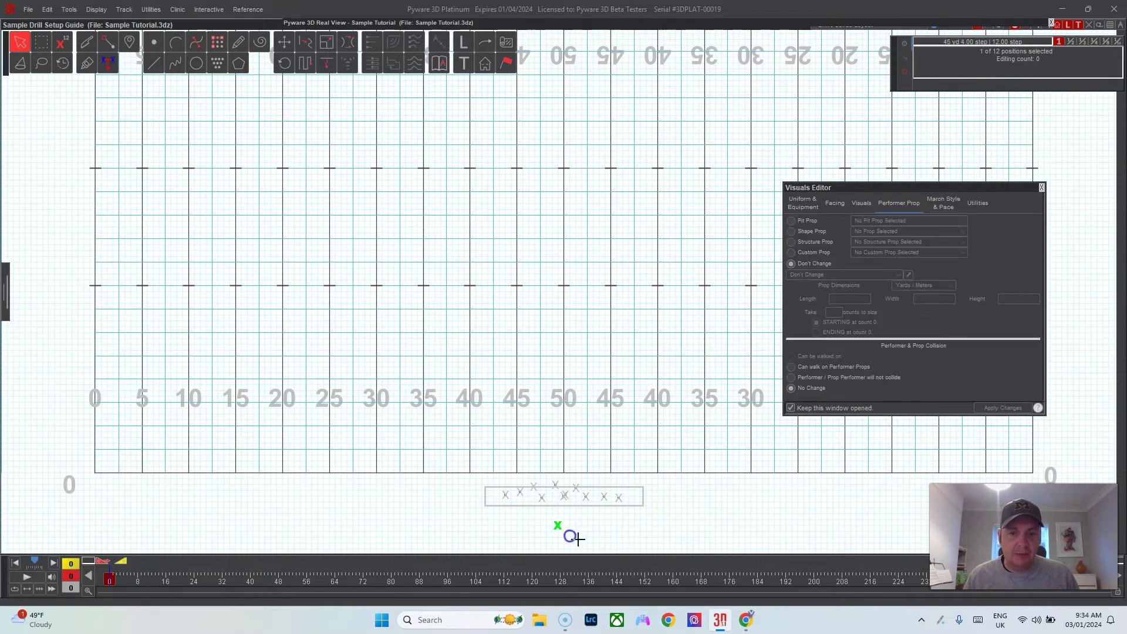
click(287, 45)
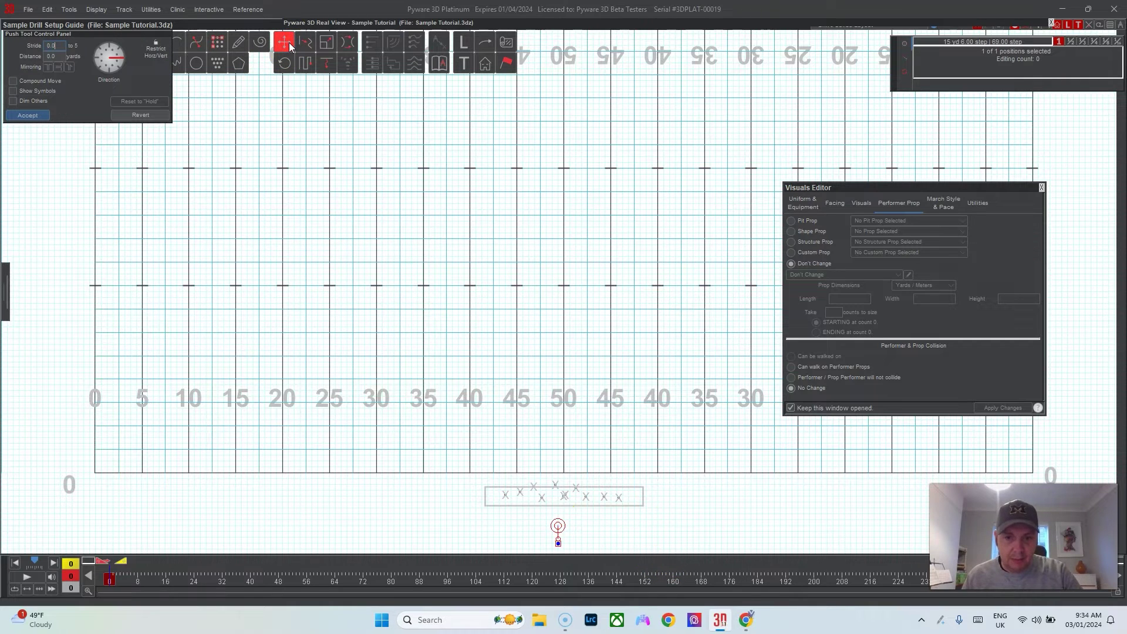
key(Return)
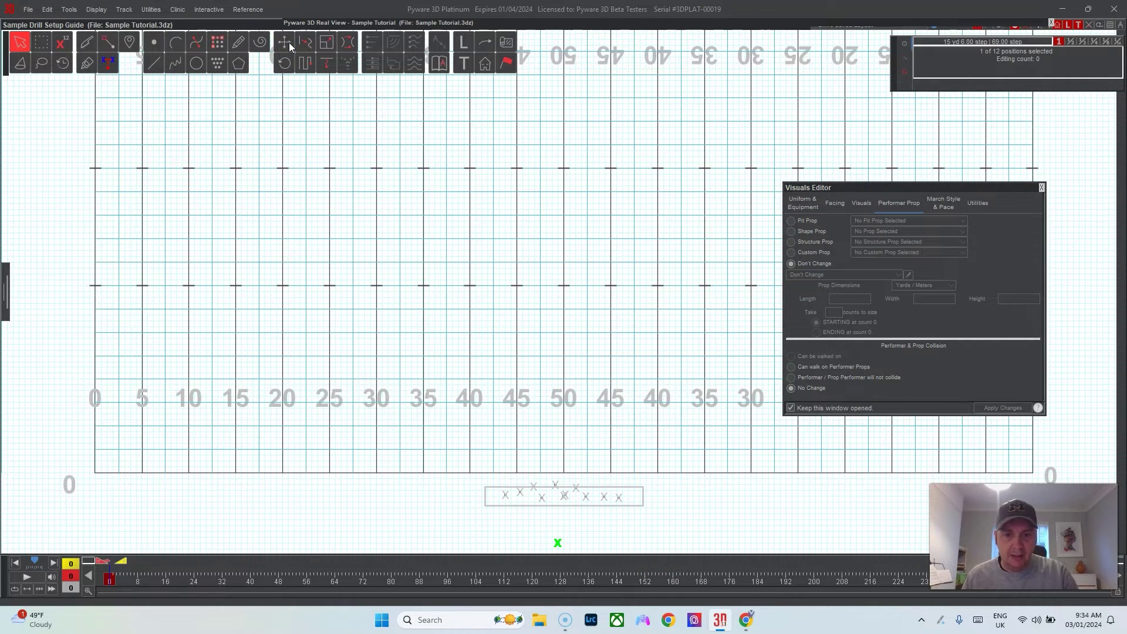
Step: Make the new performer a Podium 6ft structure prop and view it beside the pit
click(811, 242)
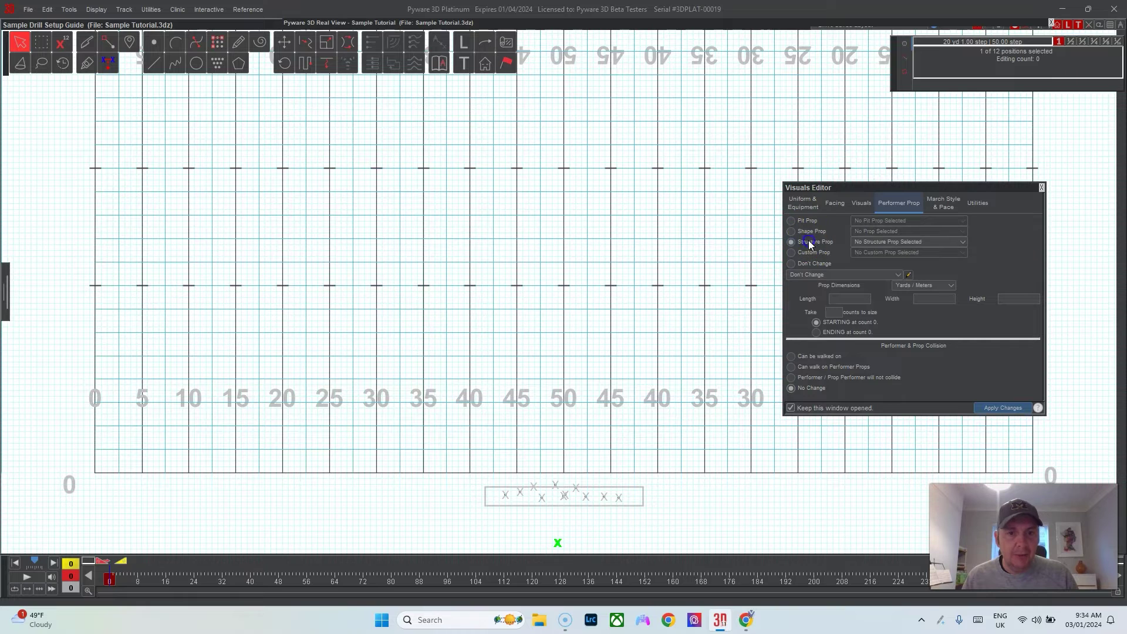
click(871, 242)
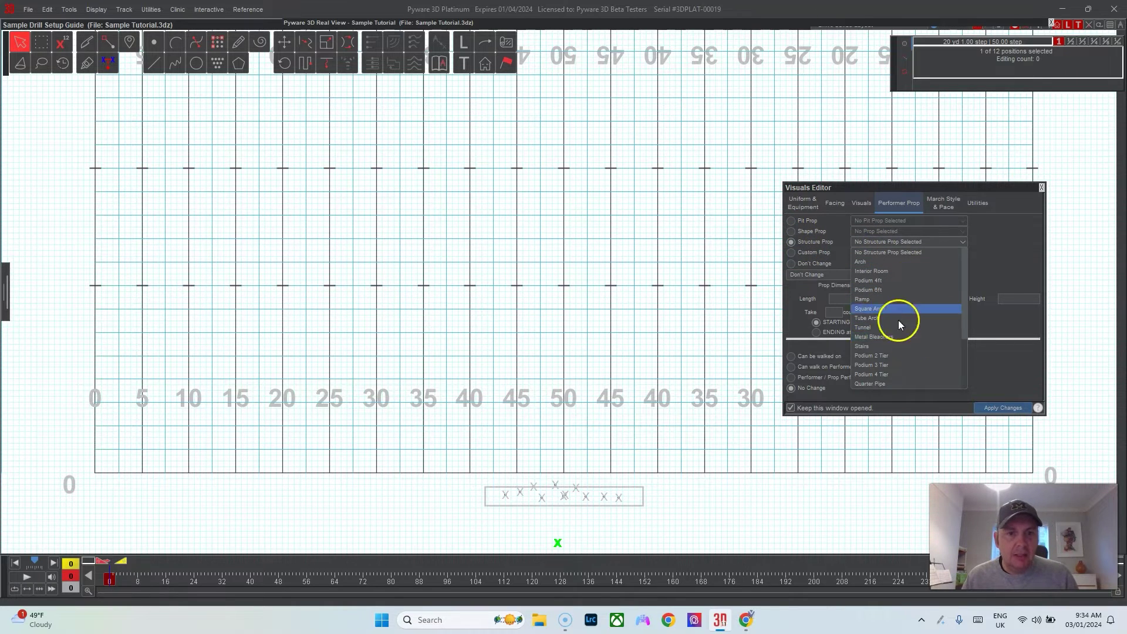
click(880, 290)
click(989, 409)
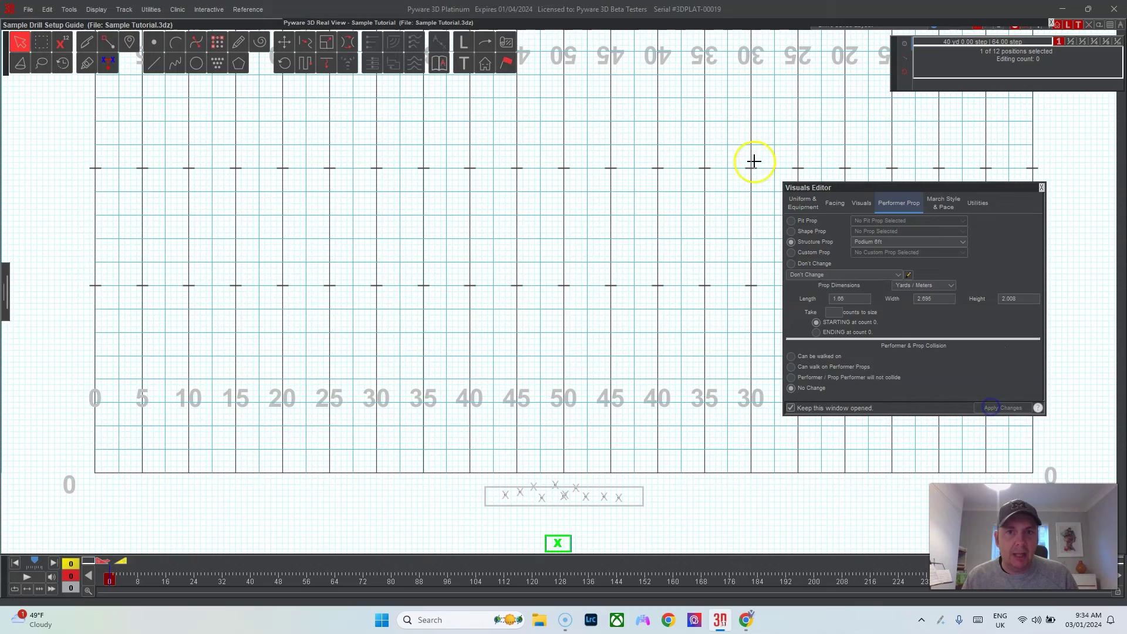
click(449, 30)
click(449, 27)
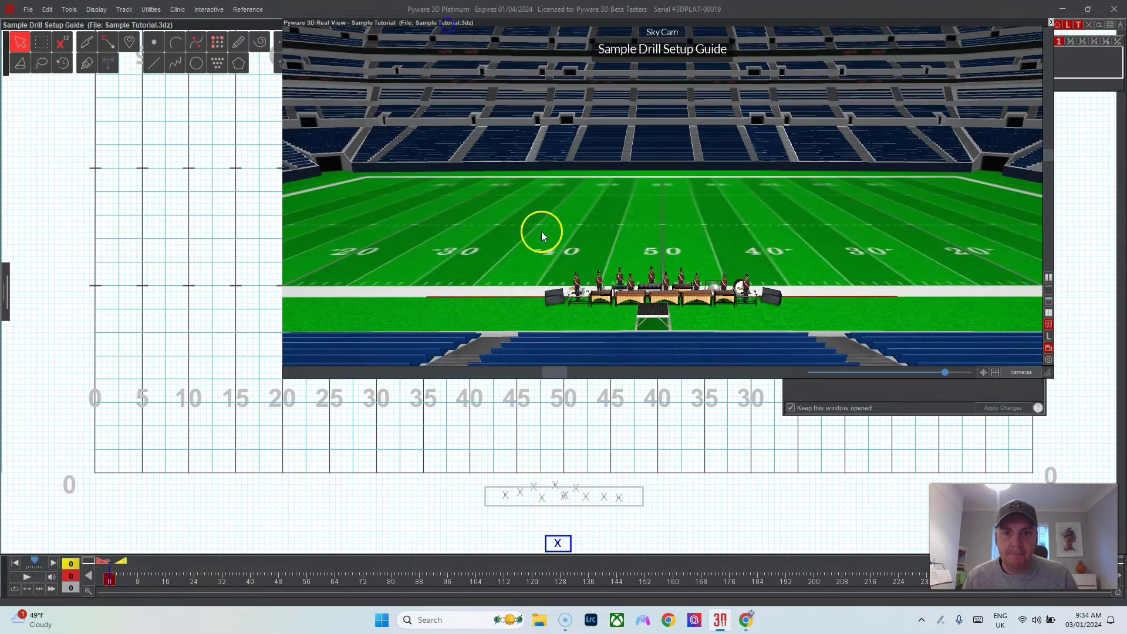
drag(651, 301, 675, 301)
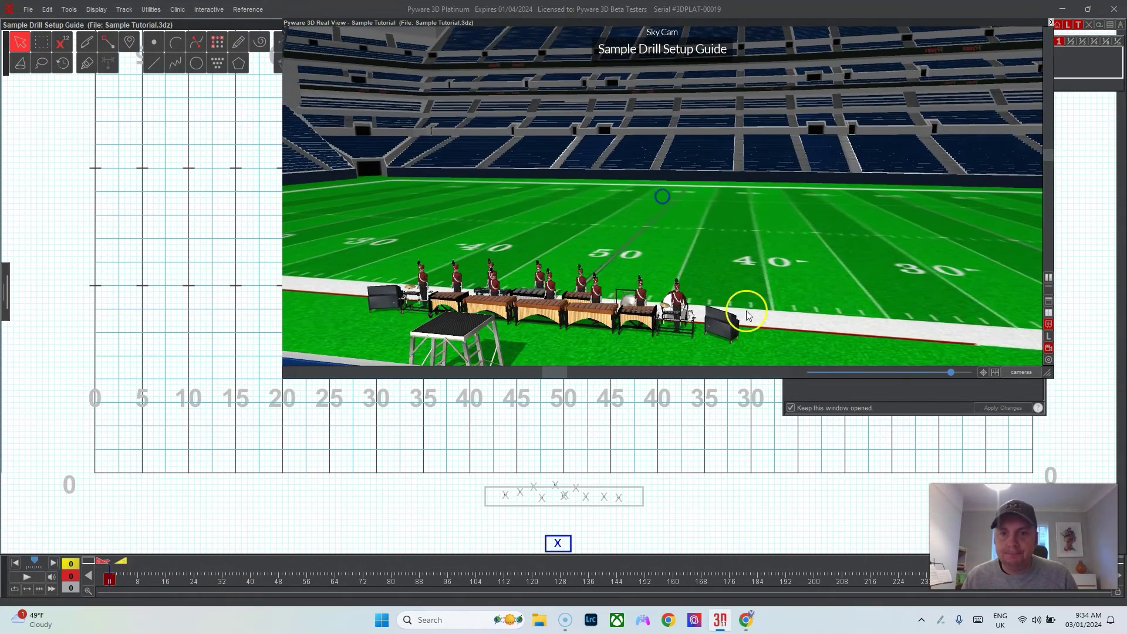
Step: Set the podium to Can be walked on and apply the change
click(557, 543)
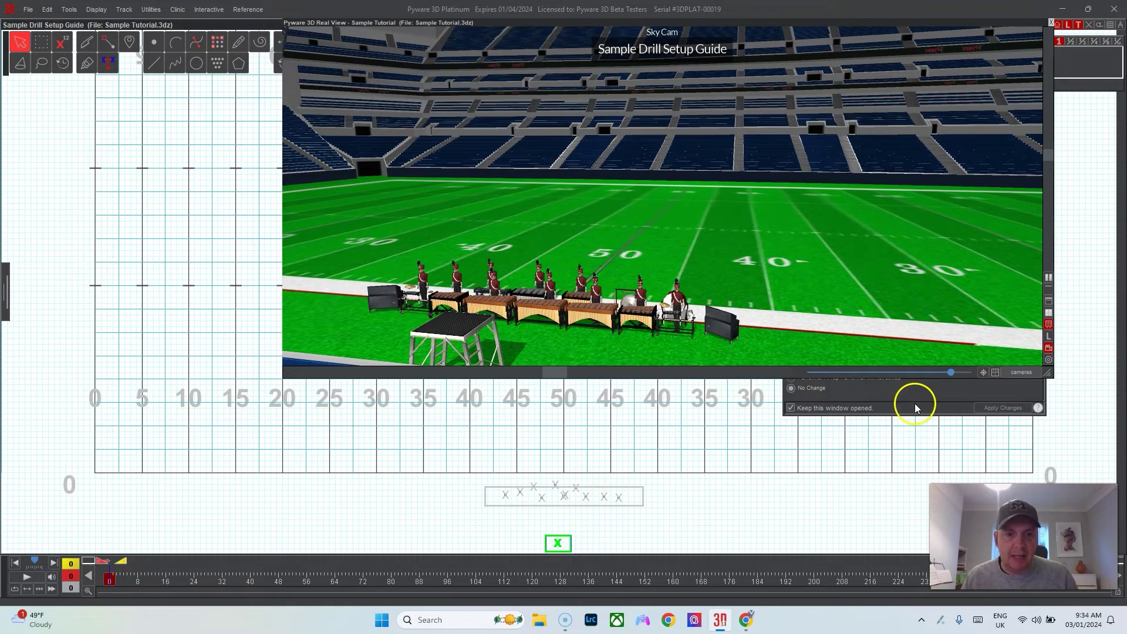
click(956, 27)
click(558, 540)
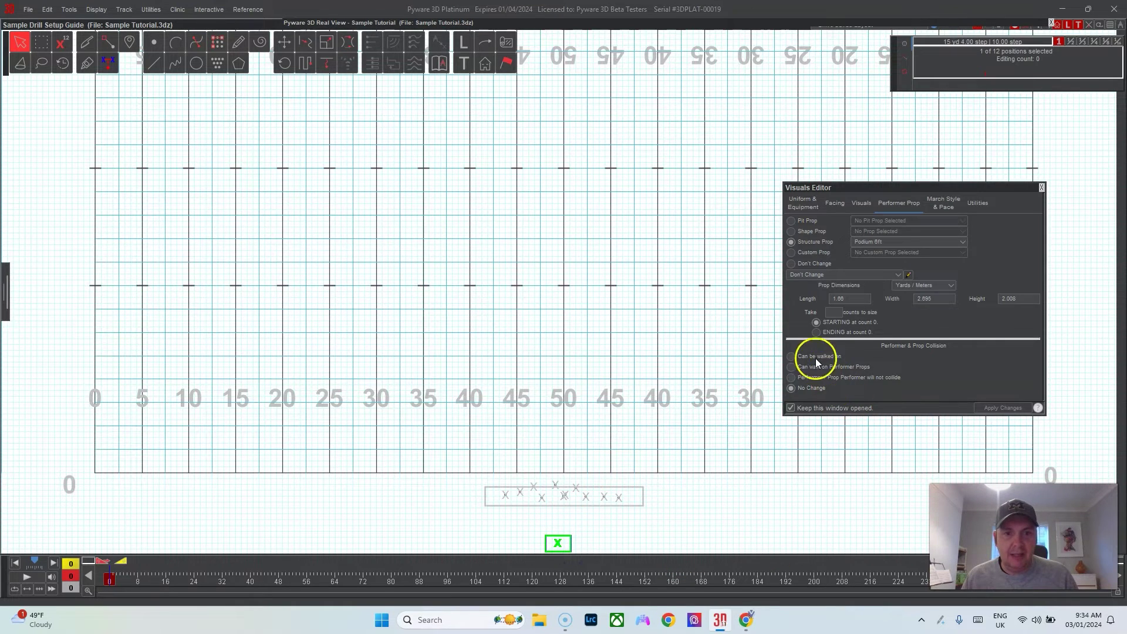
click(813, 357)
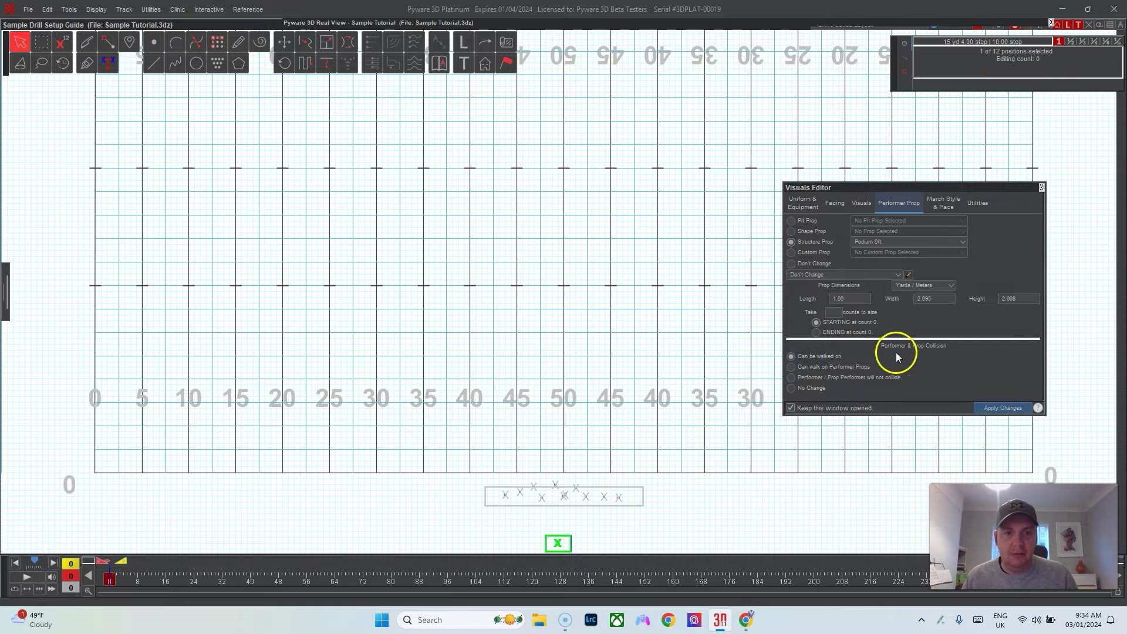
click(1003, 408)
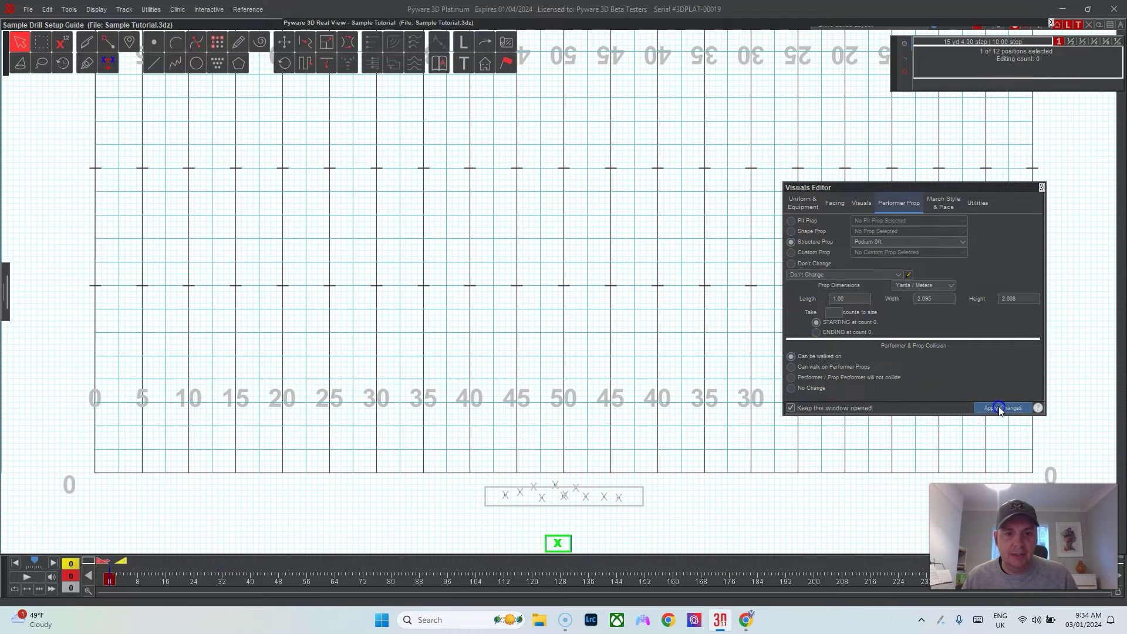
click(543, 397)
click(154, 42)
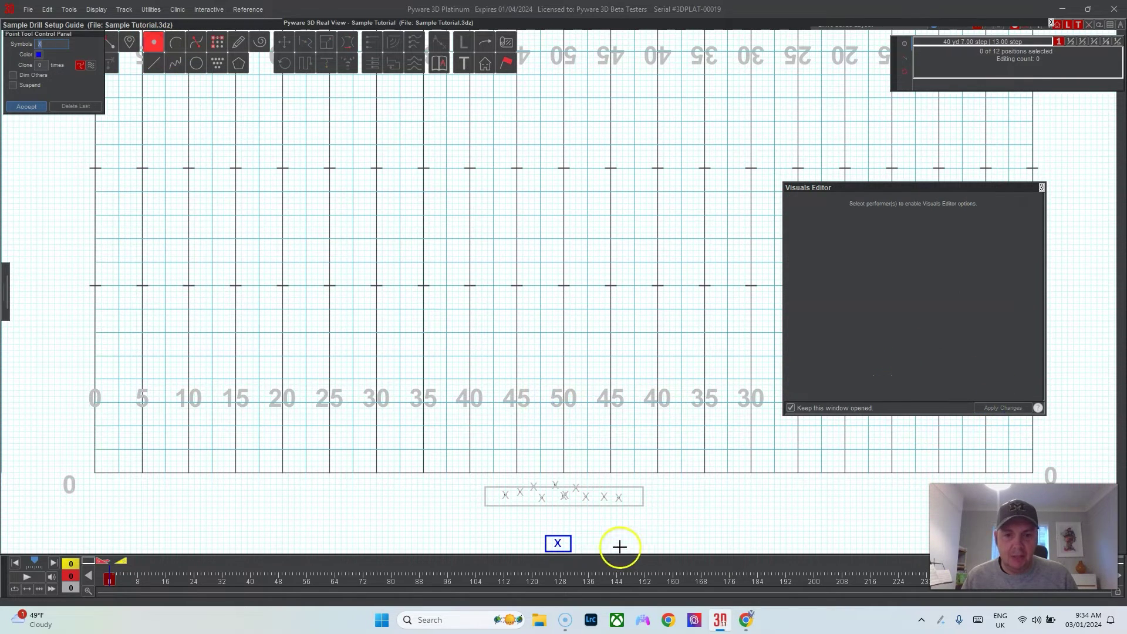
Step: Place a new conductor point beside the podium and select it
click(599, 543)
click(36, 106)
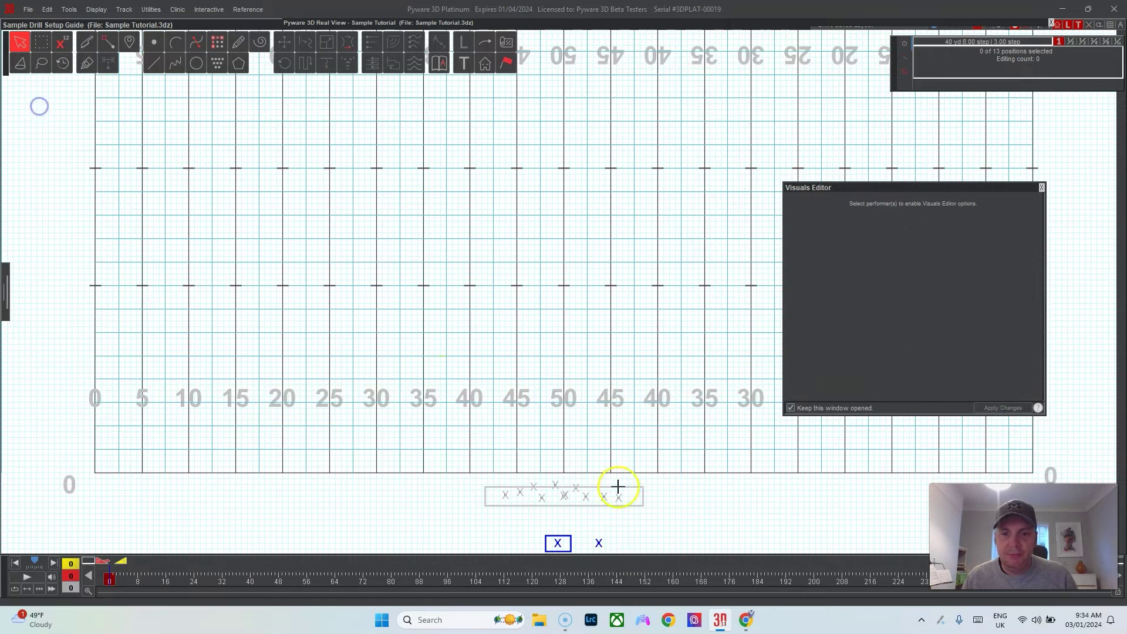
click(598, 543)
click(481, 24)
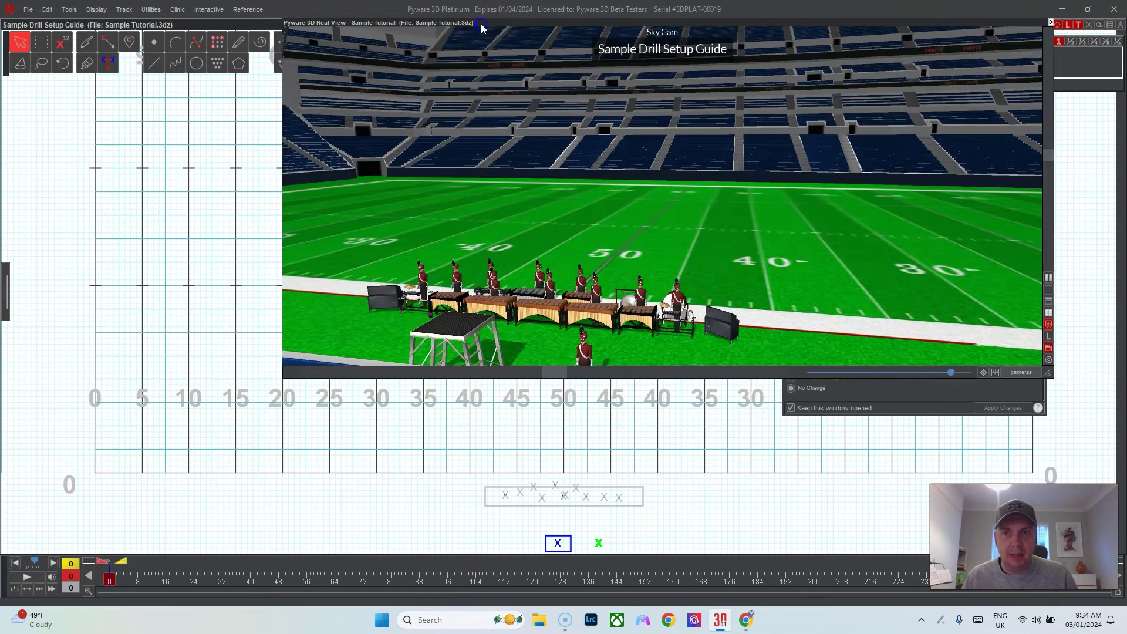
click(586, 22)
Step: Turn the conductor to face 180 degrees and give it the Bent Wall Pose
click(836, 204)
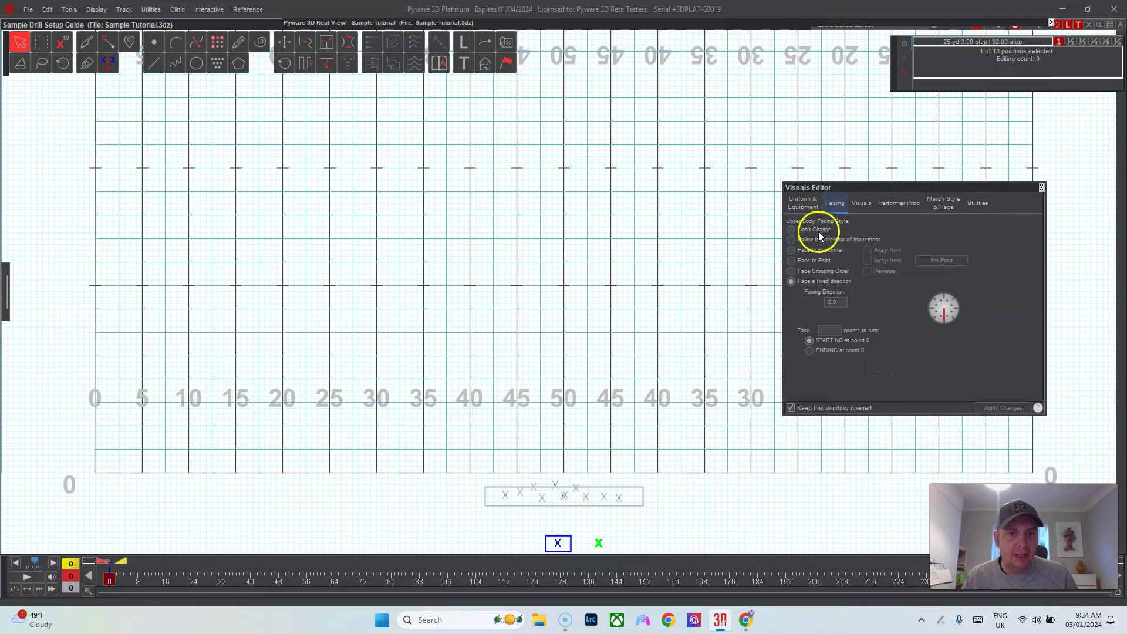
click(943, 297)
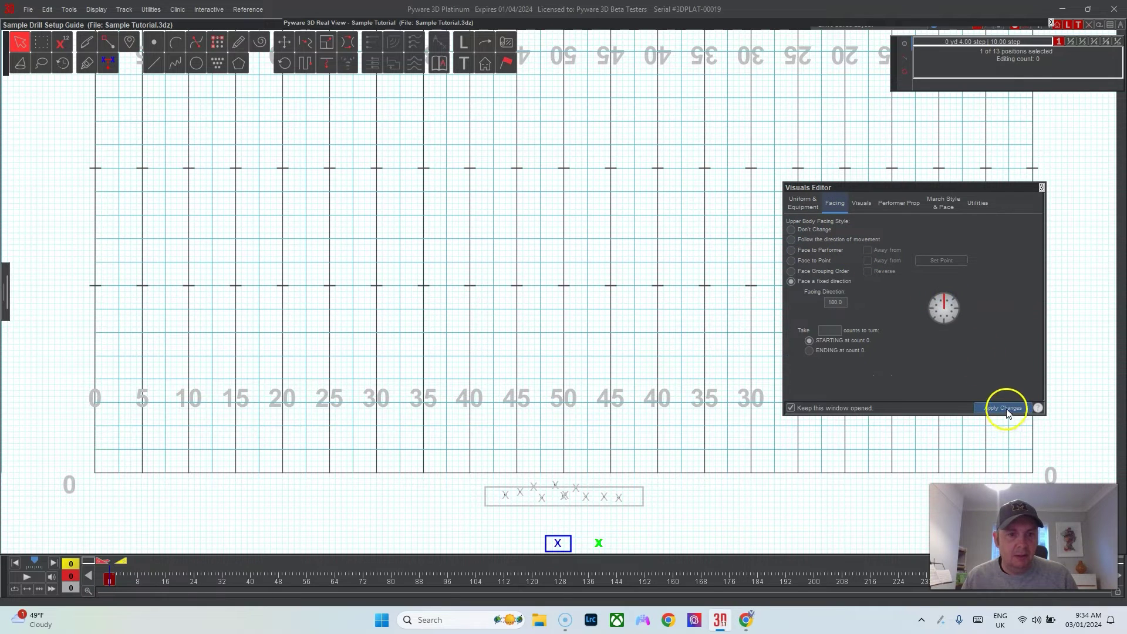
click(1006, 409)
click(865, 205)
click(875, 233)
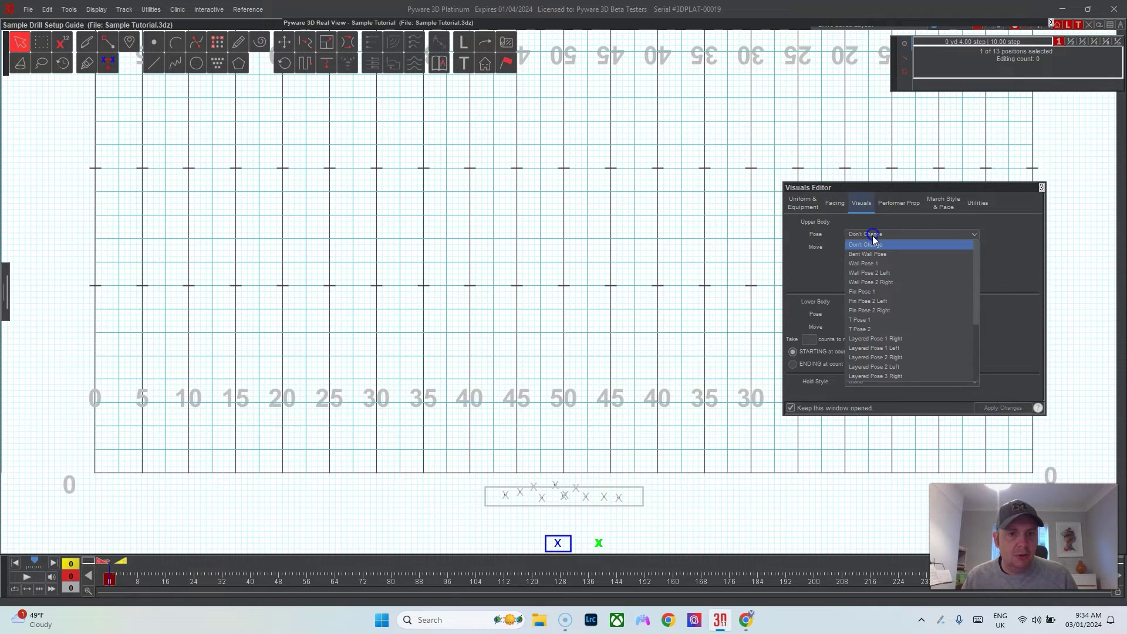
click(882, 254)
click(1000, 408)
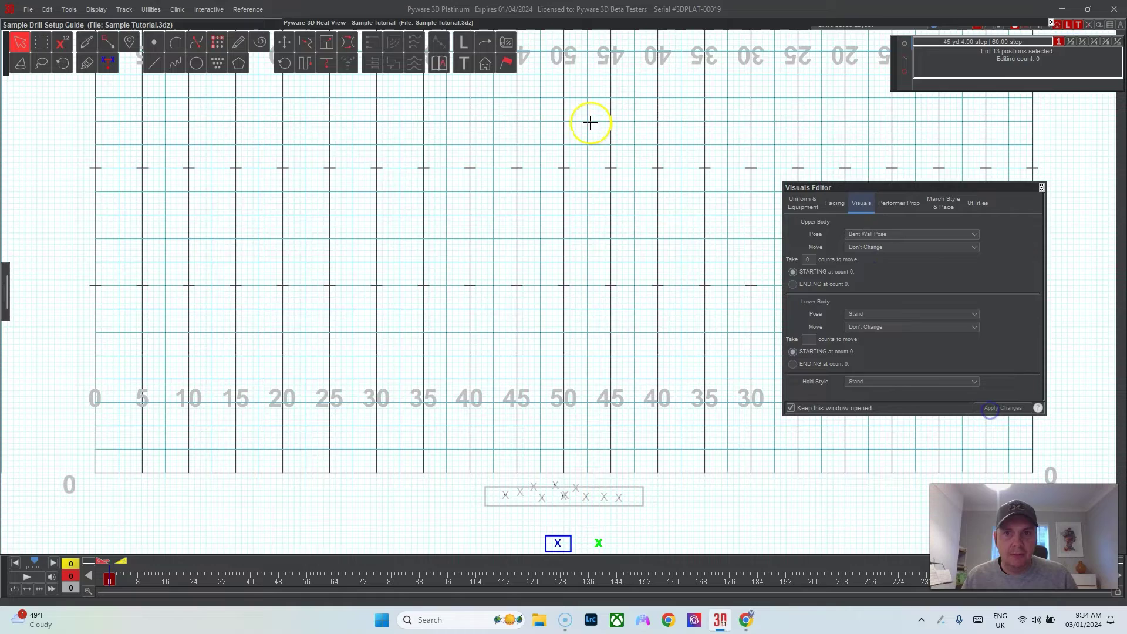
click(516, 19)
mouse_move(648, 315)
mouse_down()
mouse_move(663, 196)
mouse_move(578, 364)
mouse_up()
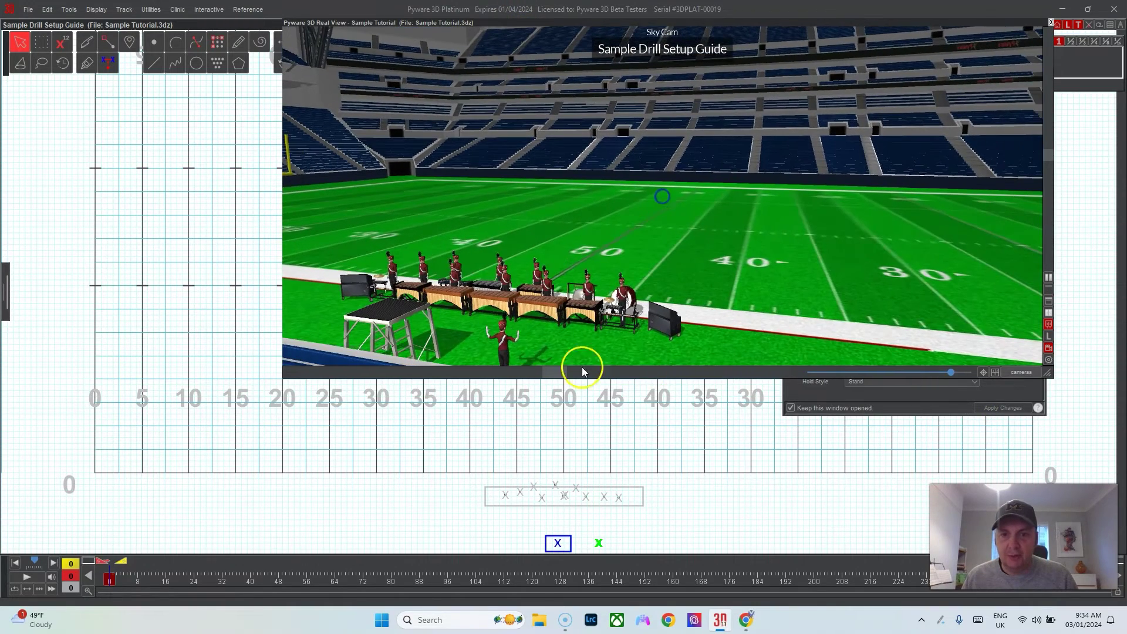
click(647, 23)
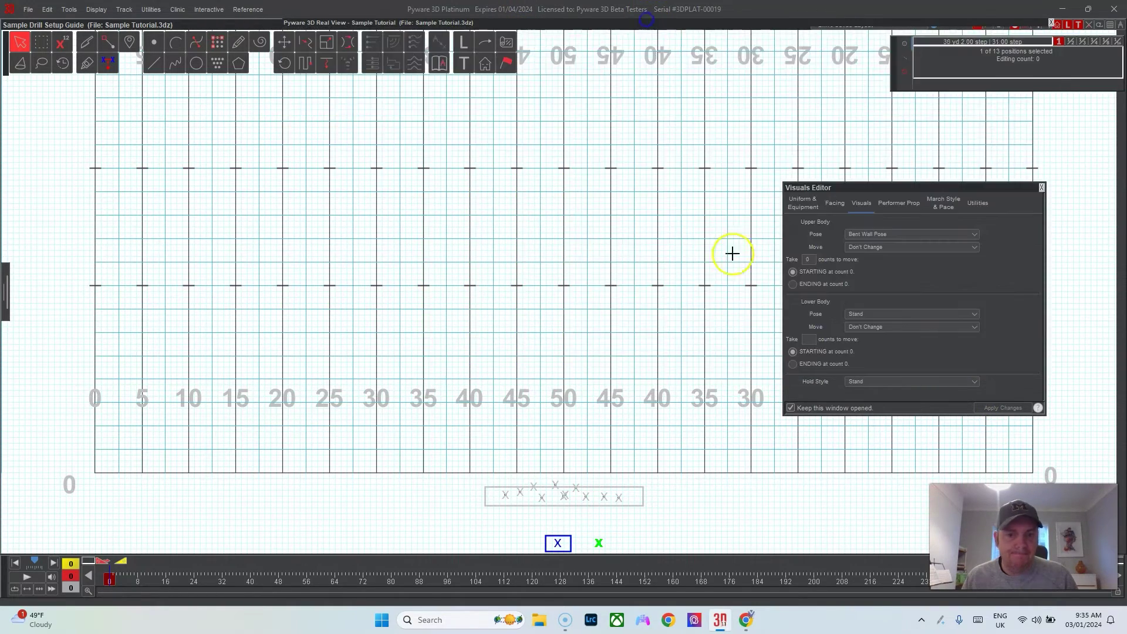
Step: Set collision to Can walk on Performer Props and apply it
click(886, 203)
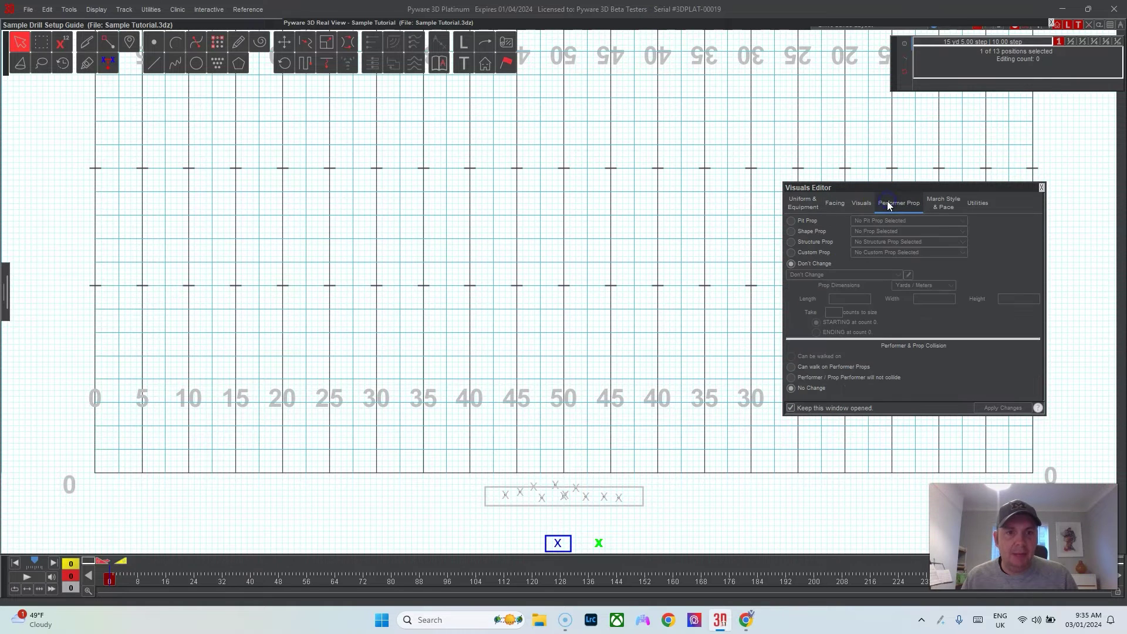
click(825, 367)
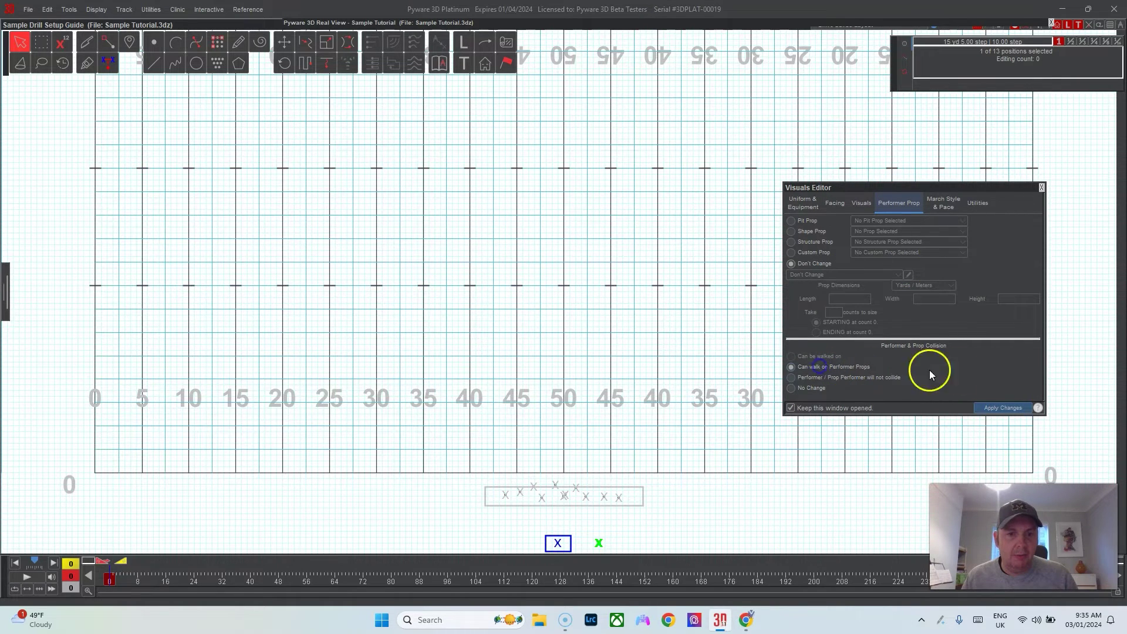
click(993, 408)
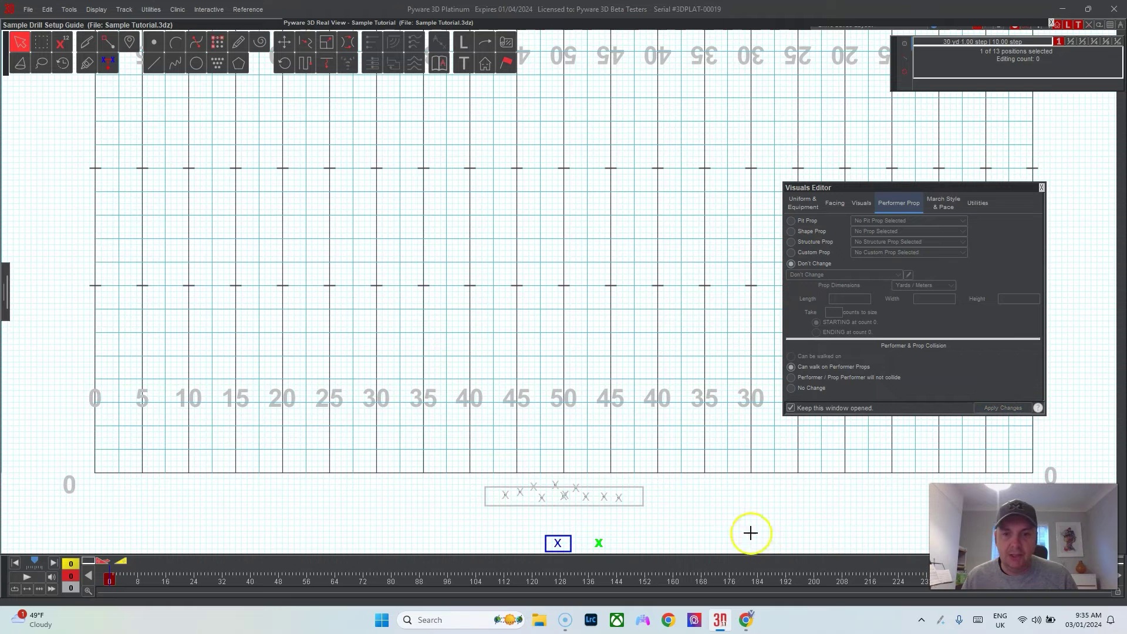
click(649, 526)
drag(582, 527, 616, 550)
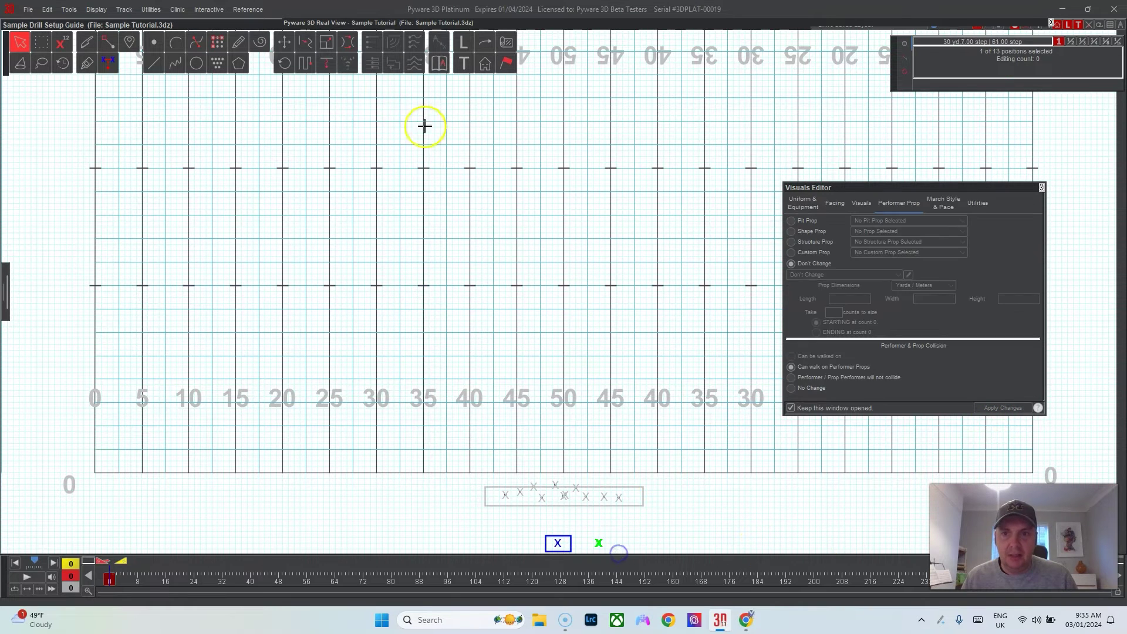
click(287, 44)
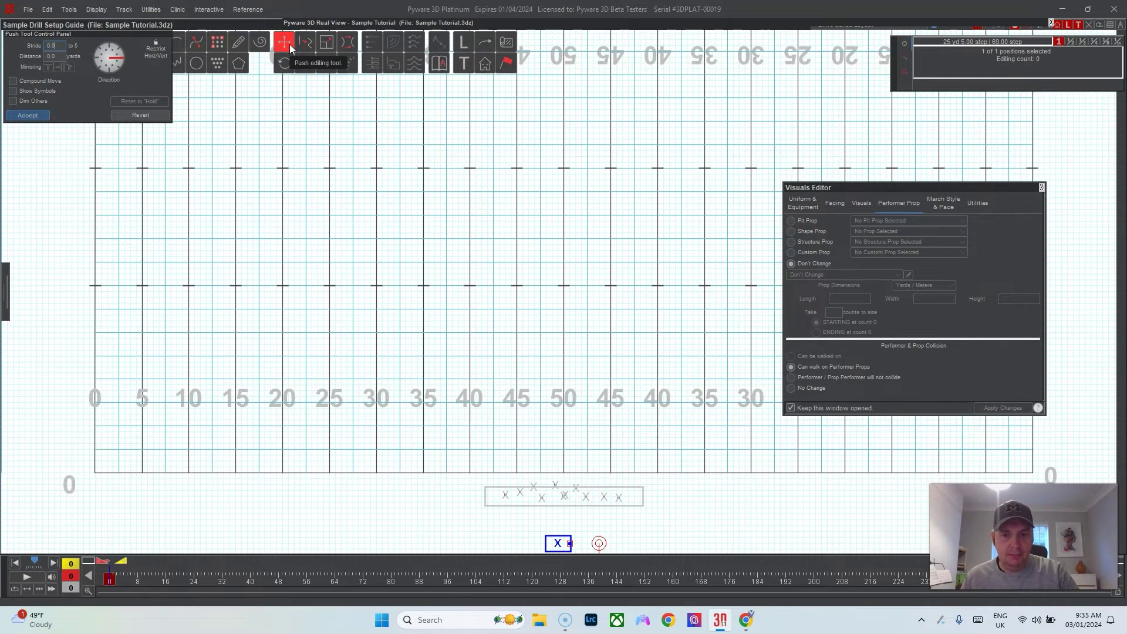
key(Return)
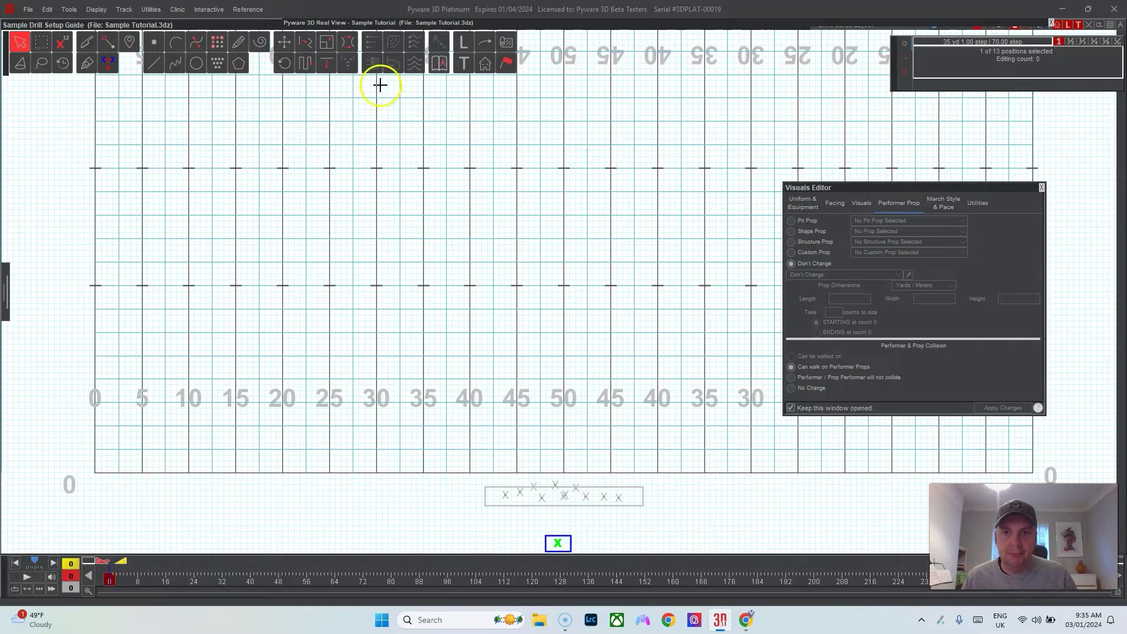
click(490, 21)
Step: Orbit the Real View to face the band and select the podium performer
drag(465, 279, 661, 197)
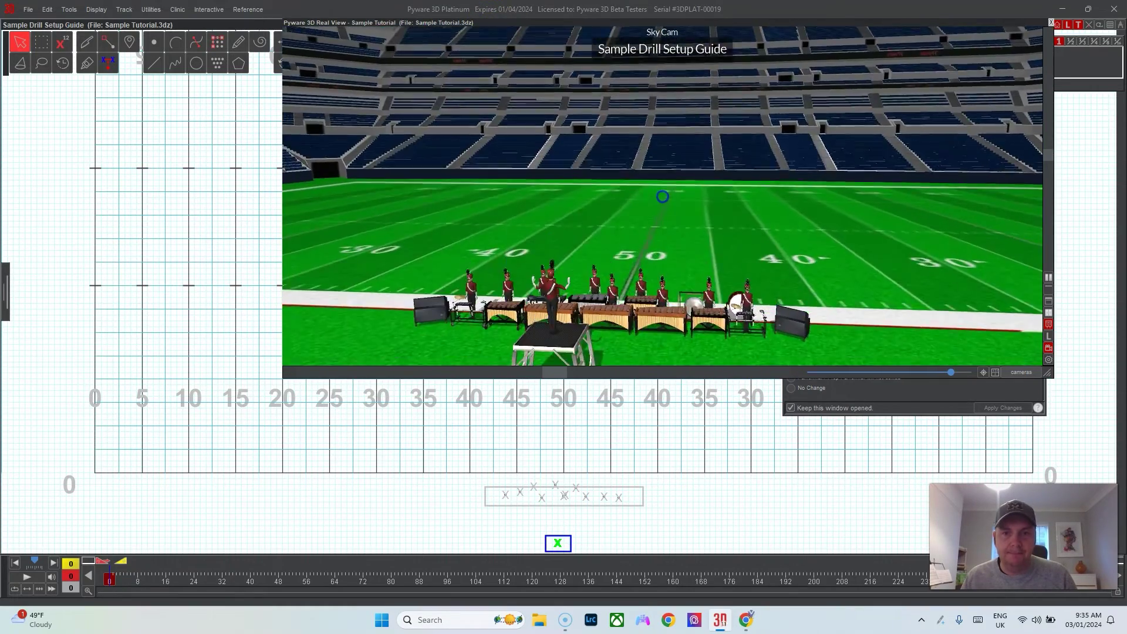
click(671, 260)
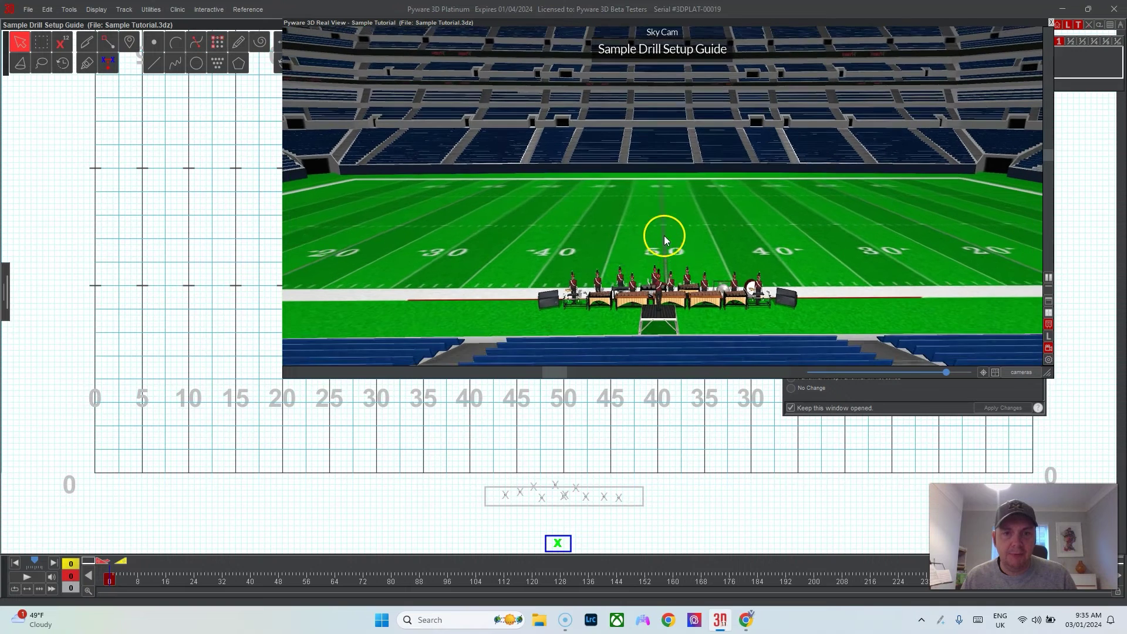
click(562, 545)
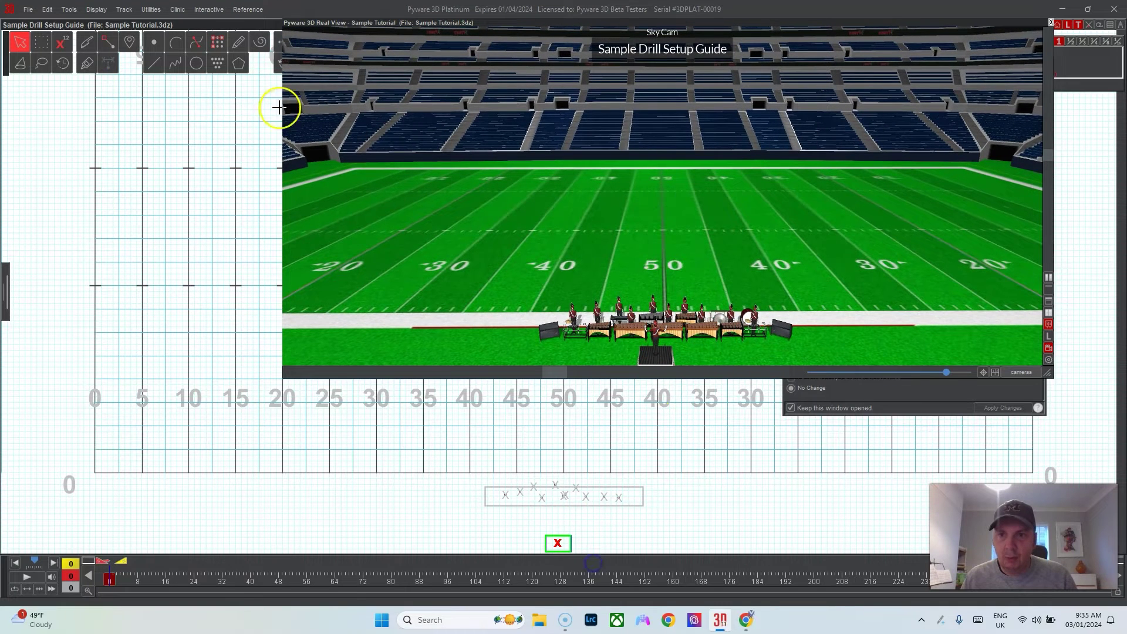
click(280, 43)
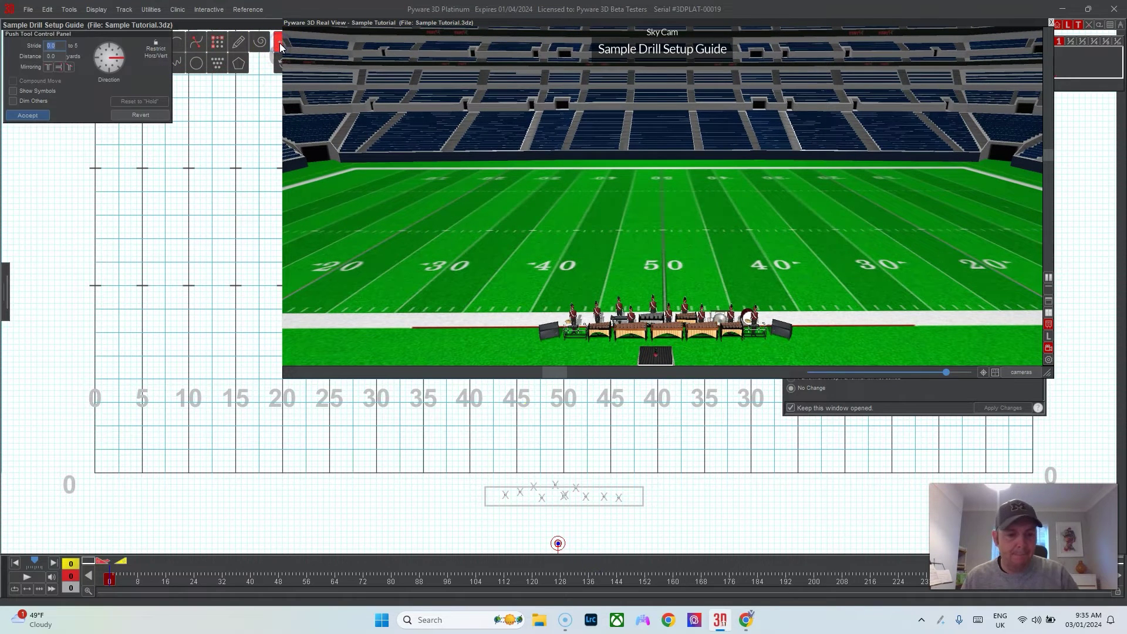
key(Return)
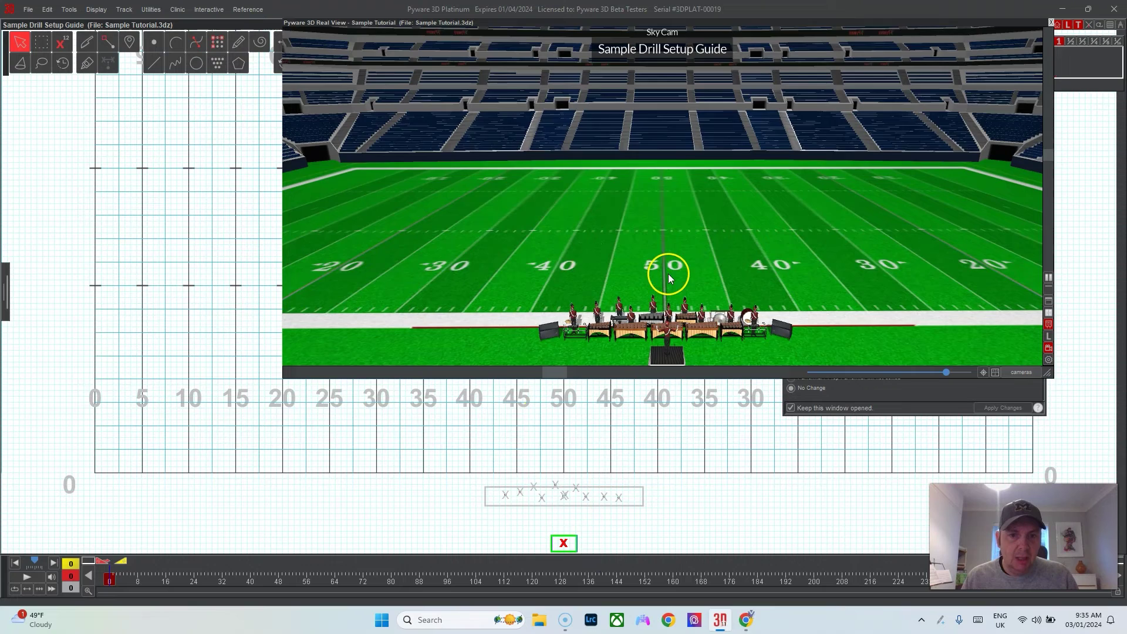
scroll(668, 271, down, 5)
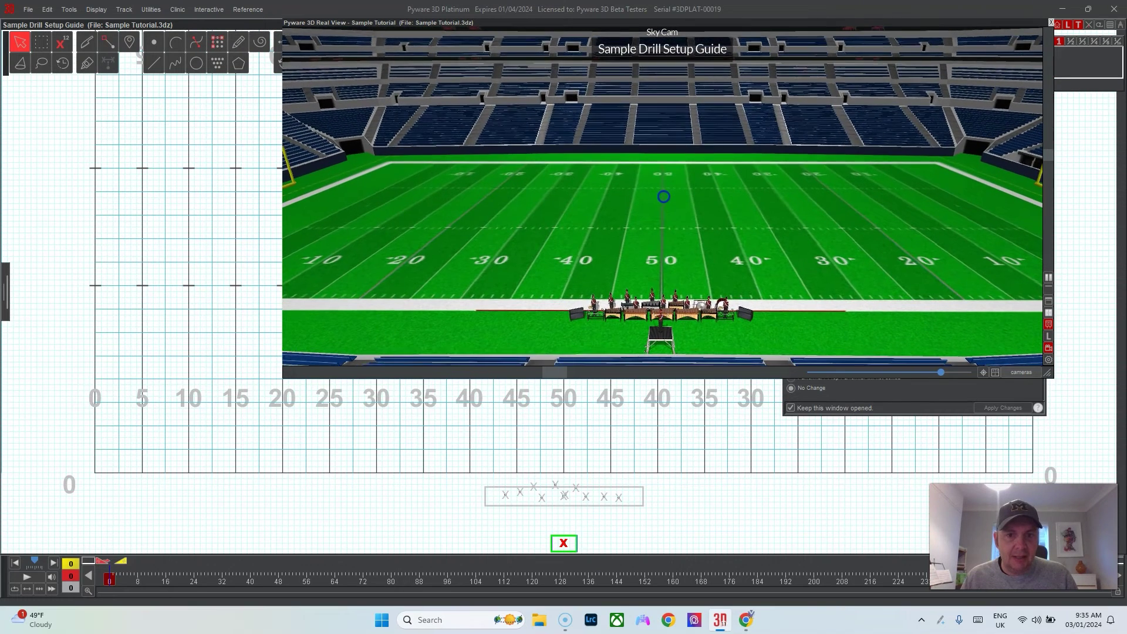
Step: Close the Real View, lock the podium performer, and move the Visuals Editor mid-field
key(Escape)
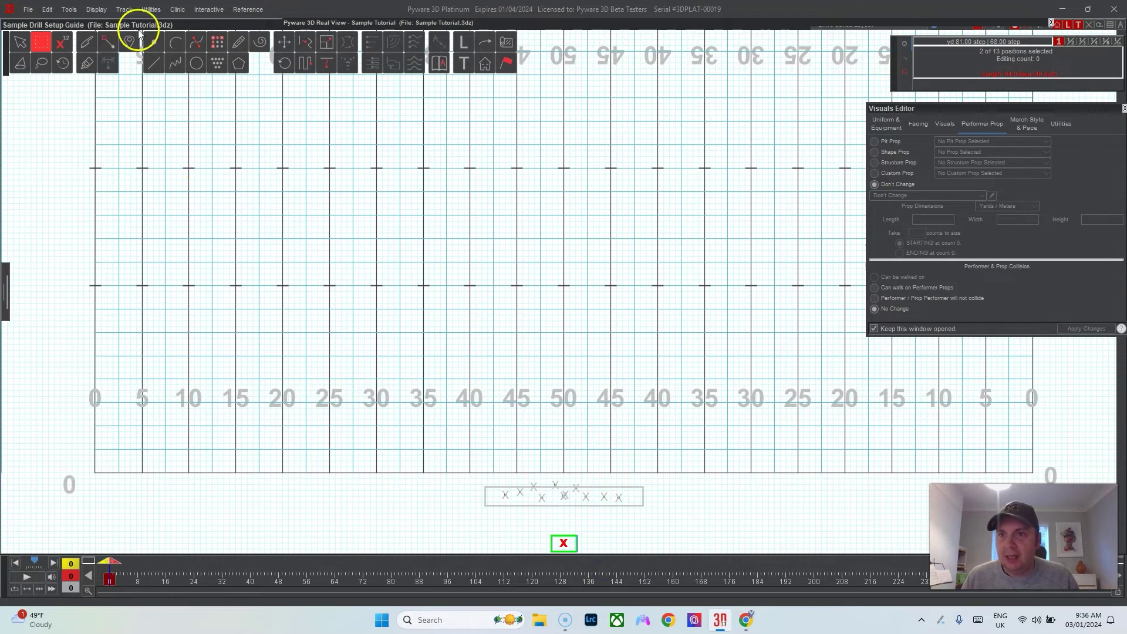
click(150, 9)
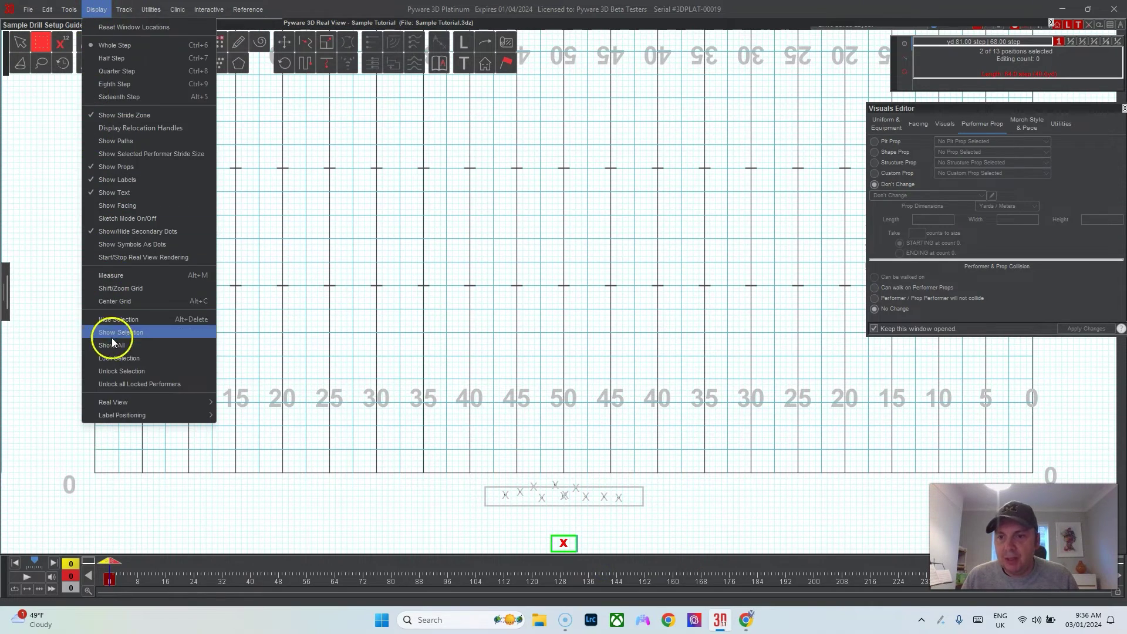
click(119, 358)
drag(443, 433, 709, 574)
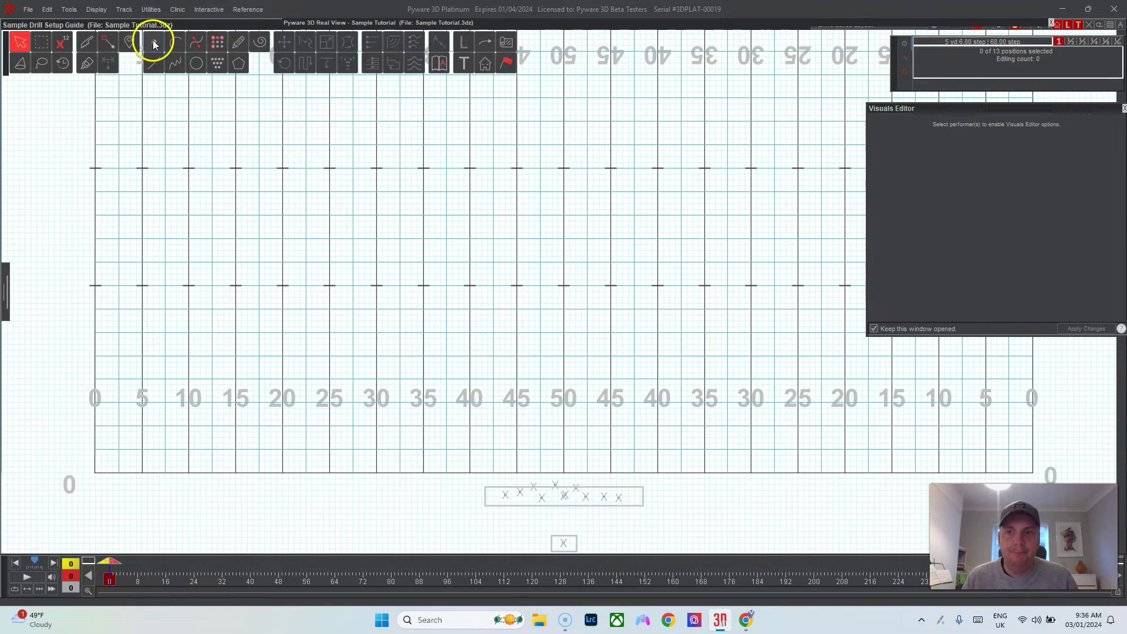
drag(966, 110, 549, 108)
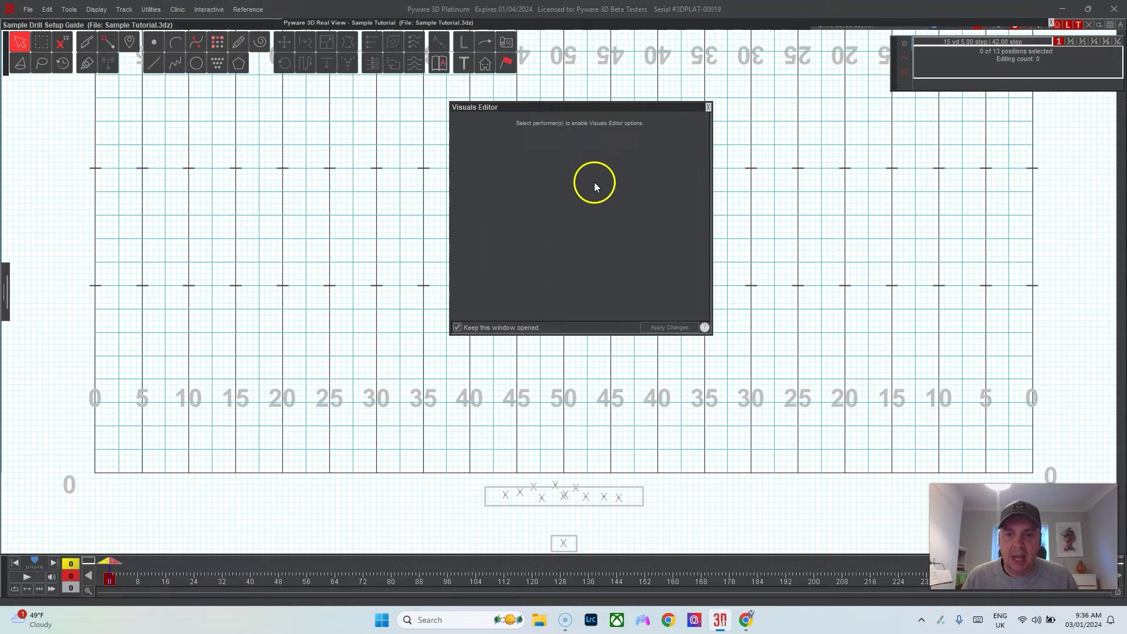
Step: Place two new performers on the left and right 35-yard lines
click(153, 44)
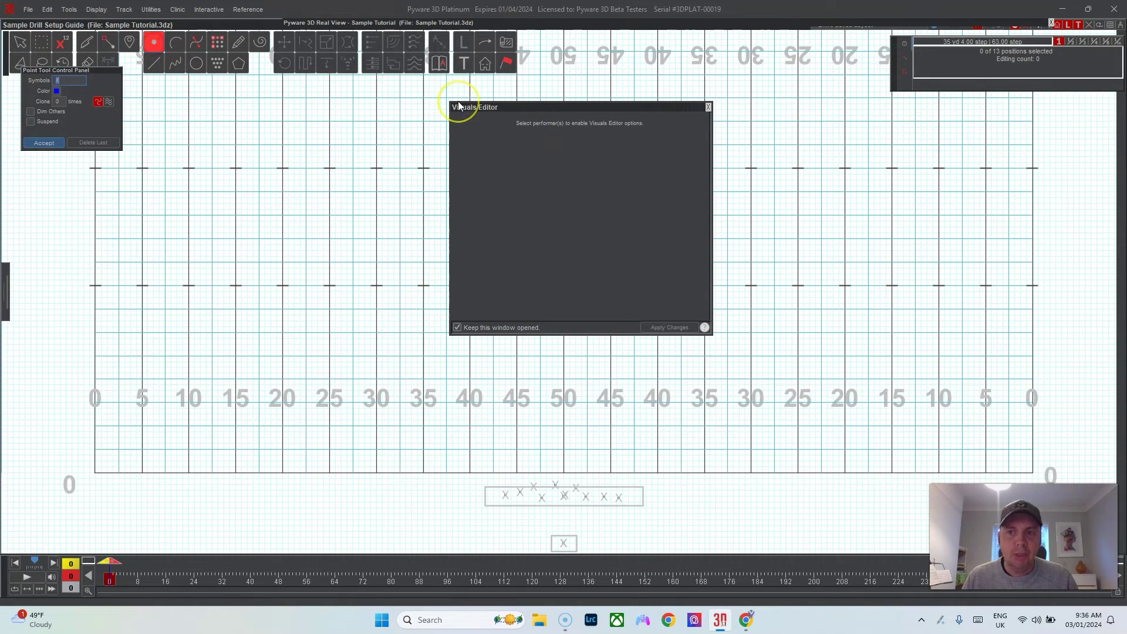
click(423, 403)
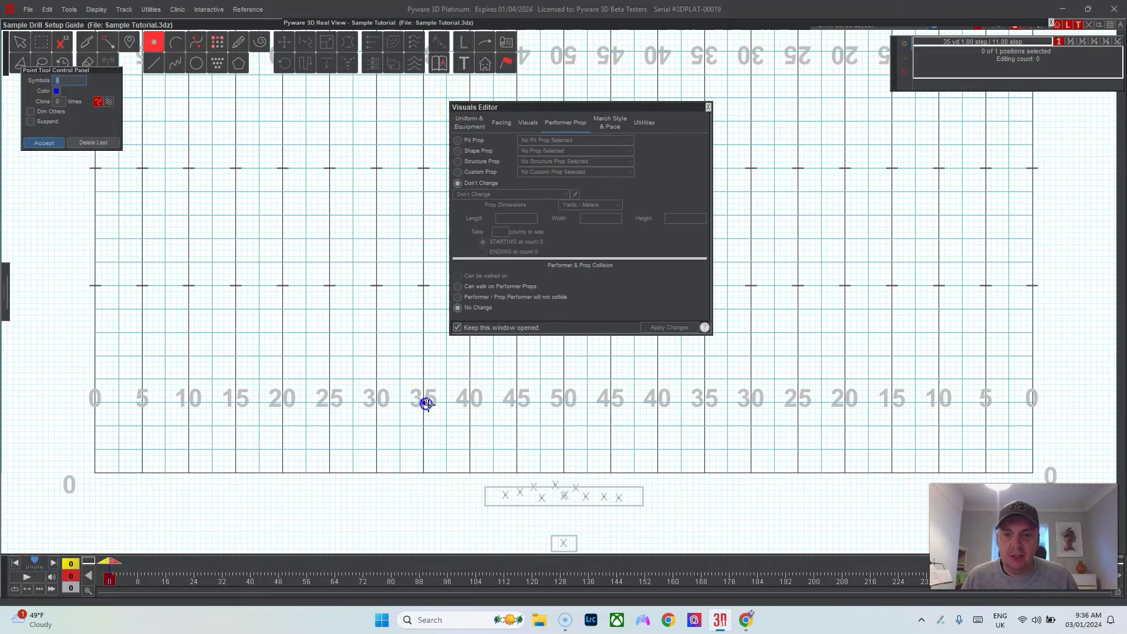
click(705, 402)
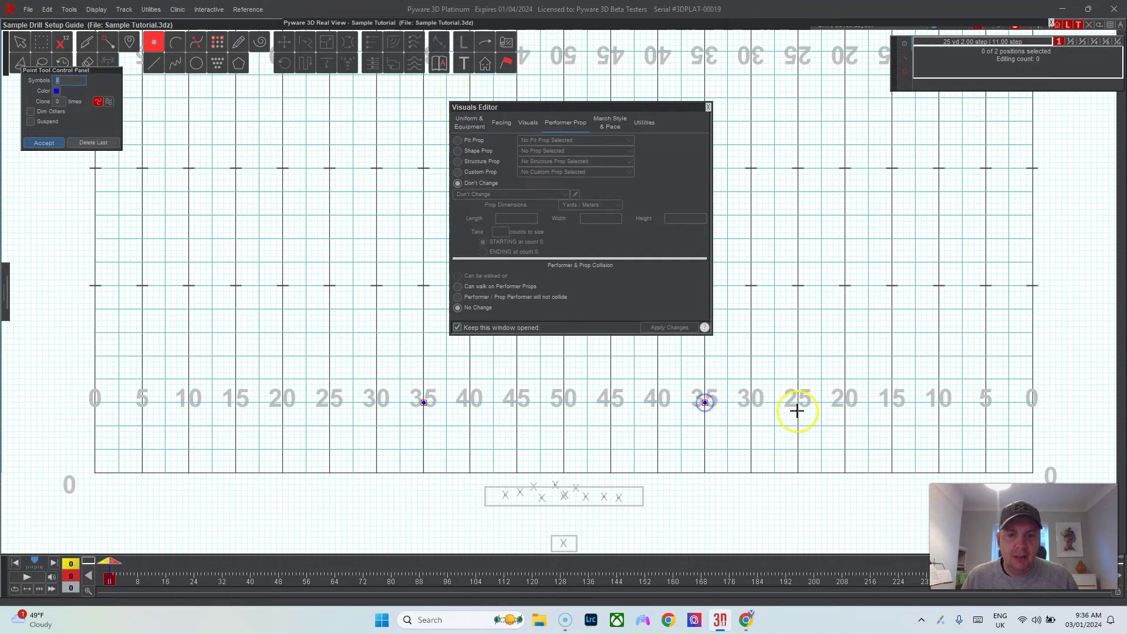
click(44, 143)
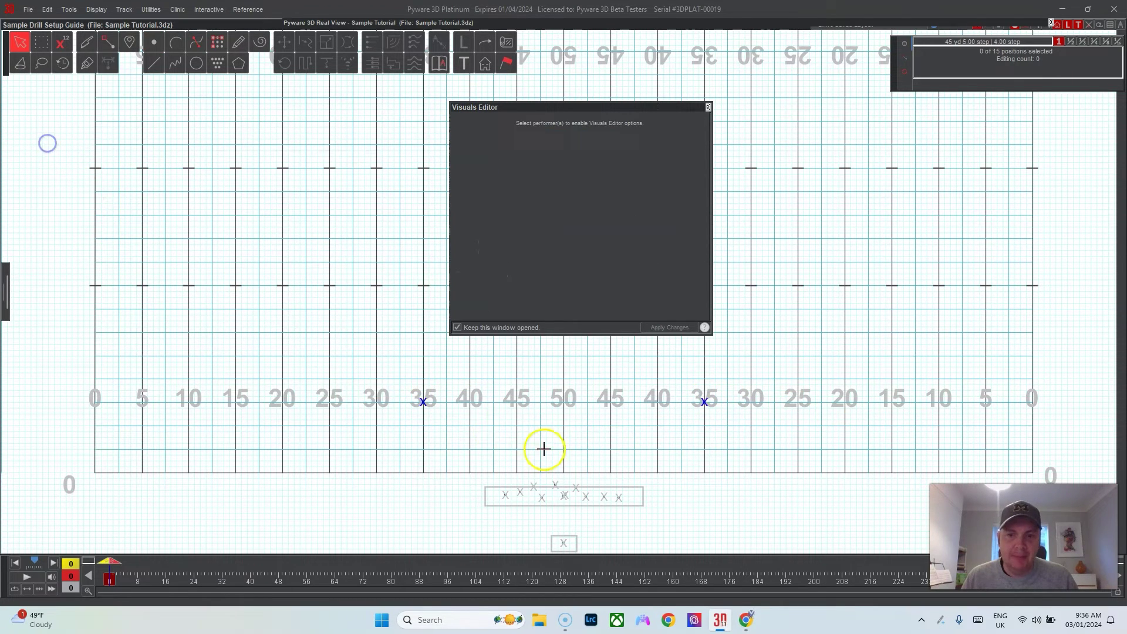
Step: Give both new performers a 15 × 15 × 4 ft Box shape prop
drag(390, 382, 764, 423)
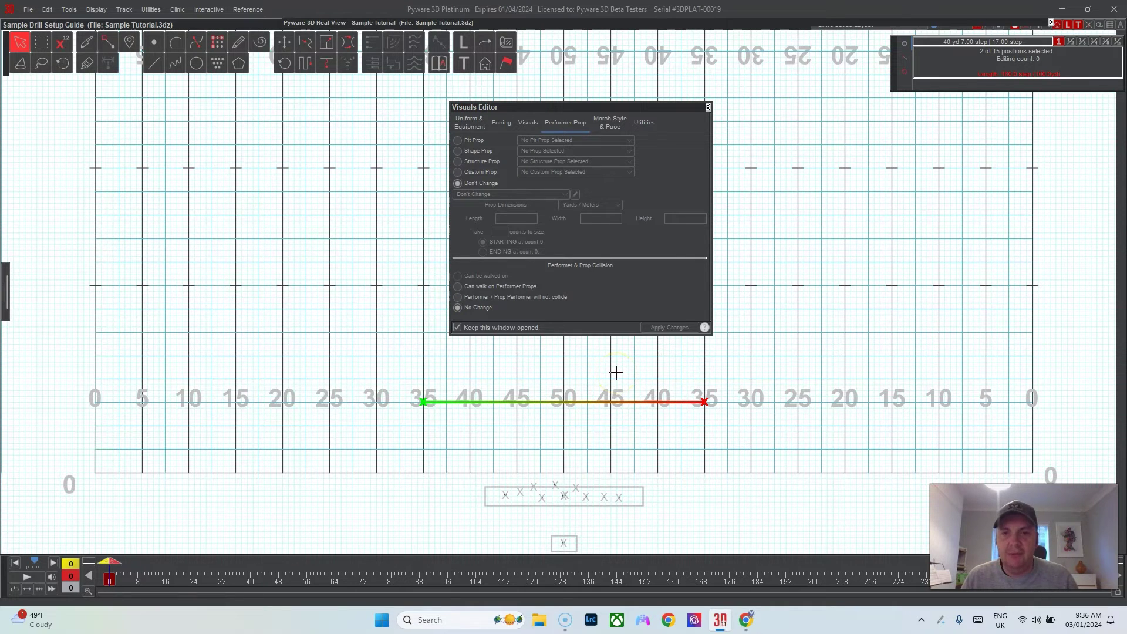
click(478, 151)
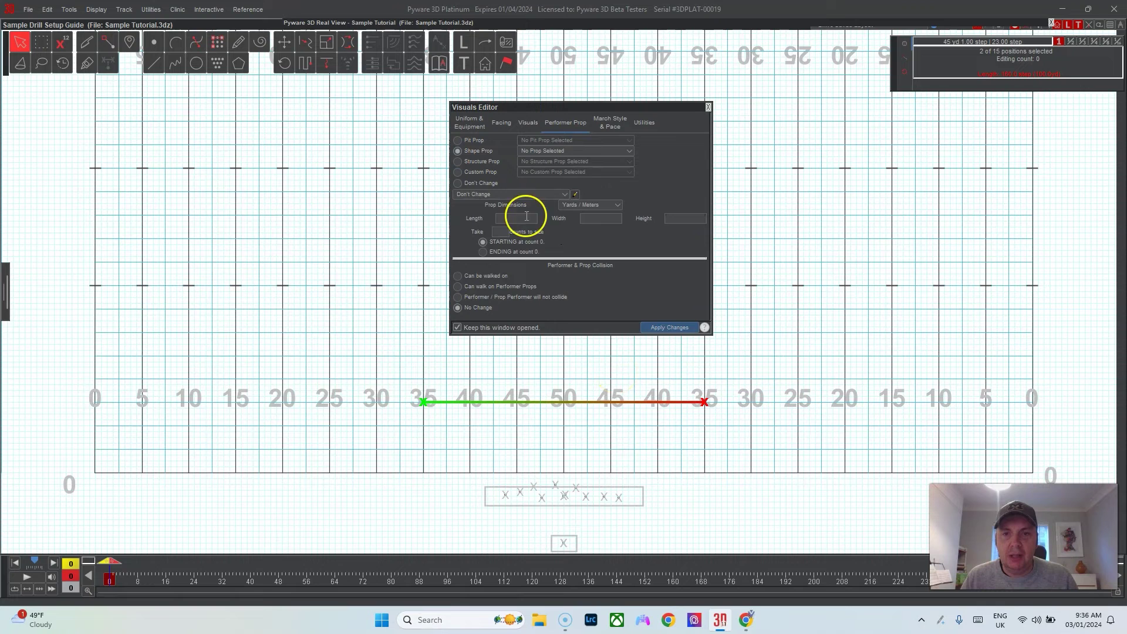
click(554, 151)
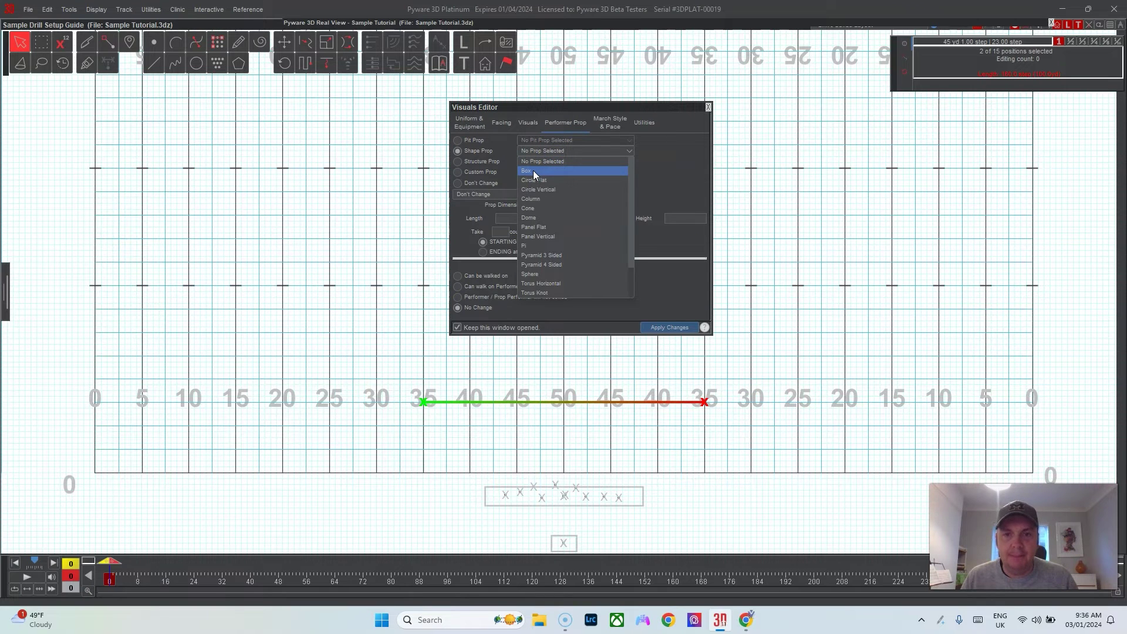
click(533, 170)
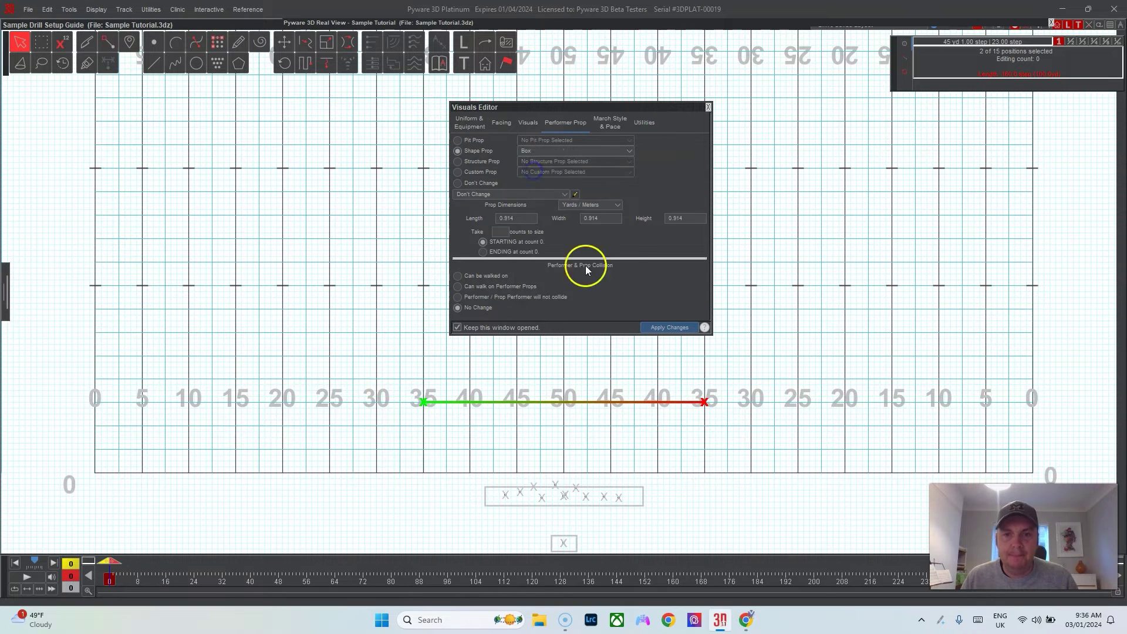
click(616, 204)
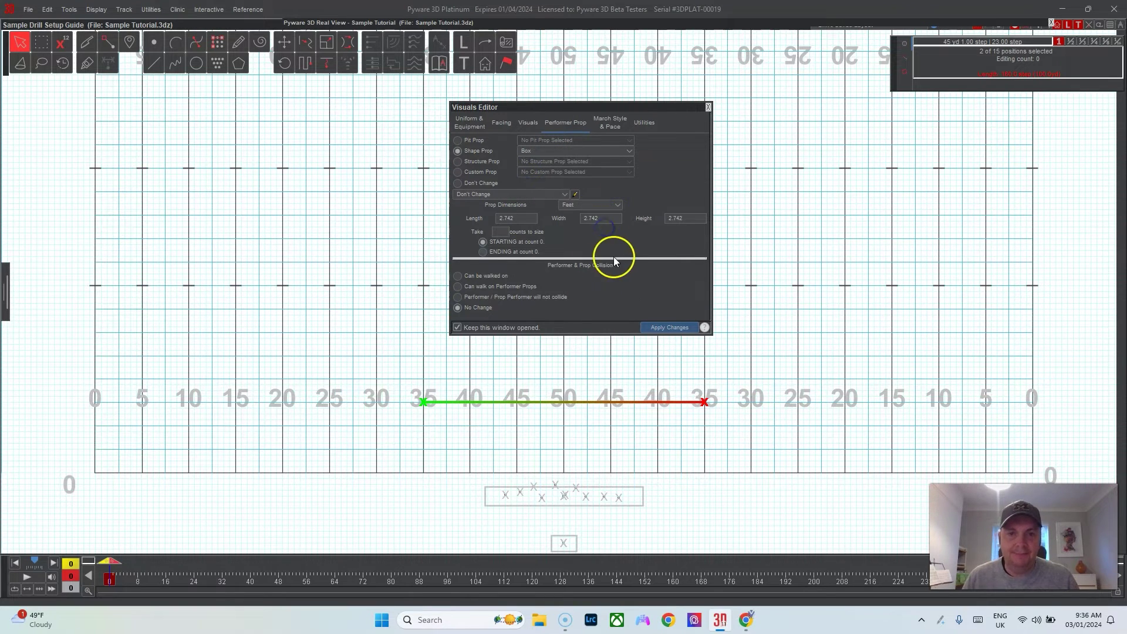
click(693, 213)
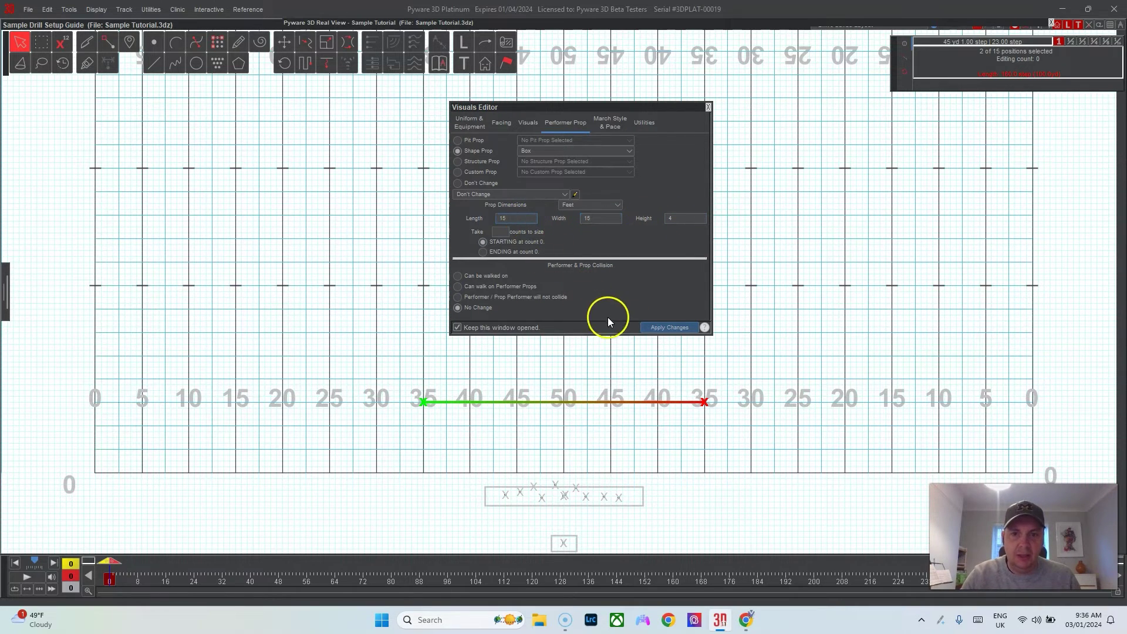
click(668, 327)
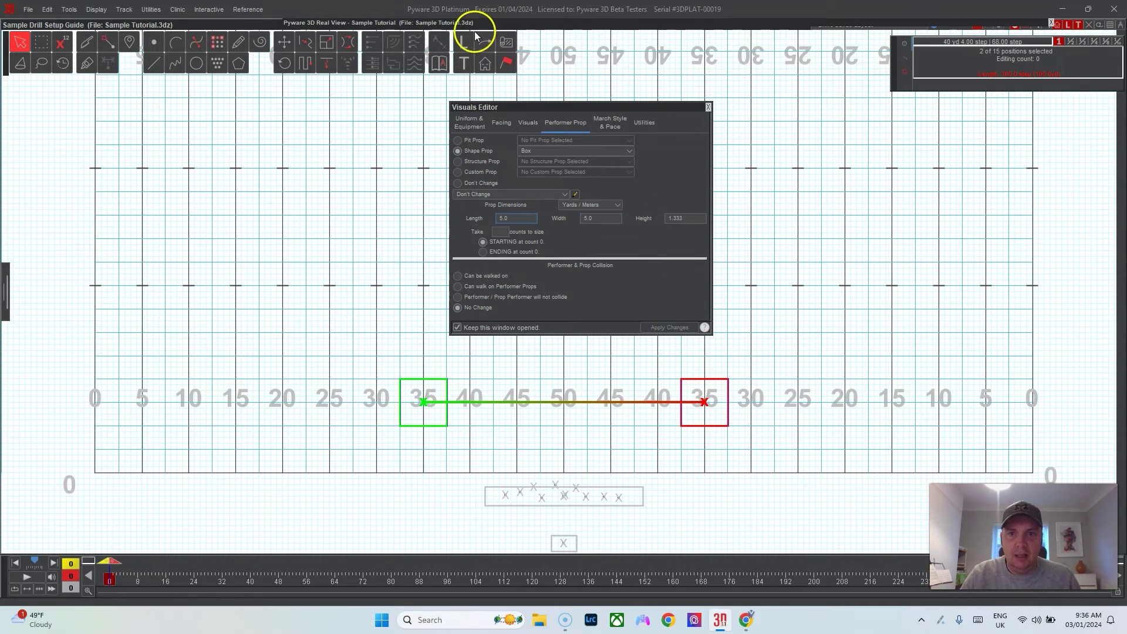
click(337, 299)
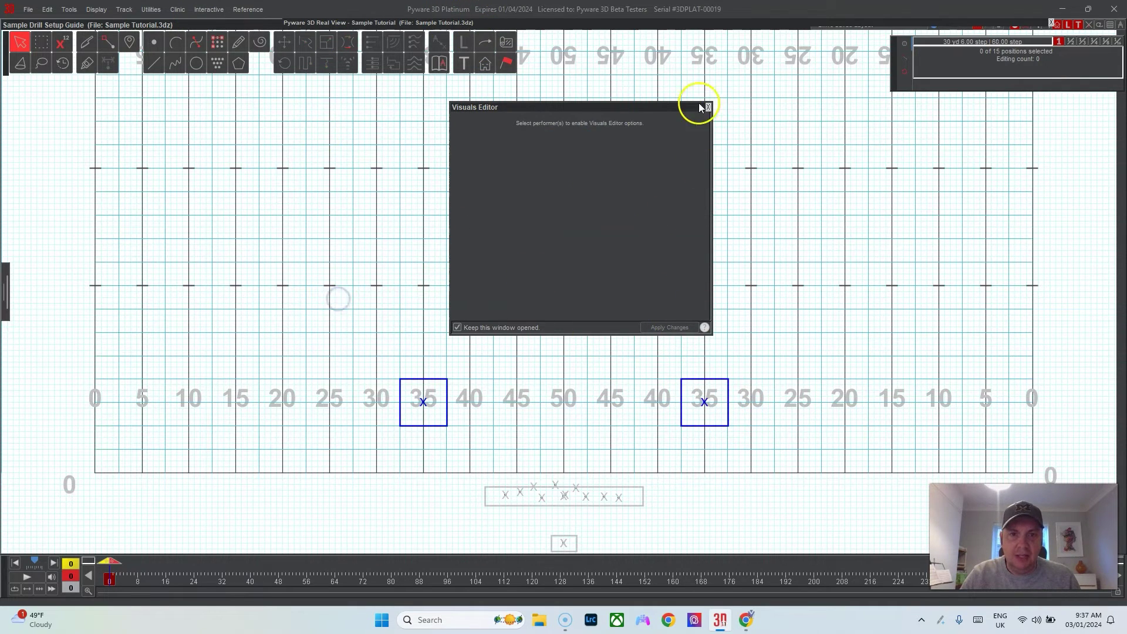
Step: Close the Visuals settings and expand the 3D Real View, orbiting and zooming toward the end zone
click(709, 107)
click(336, 25)
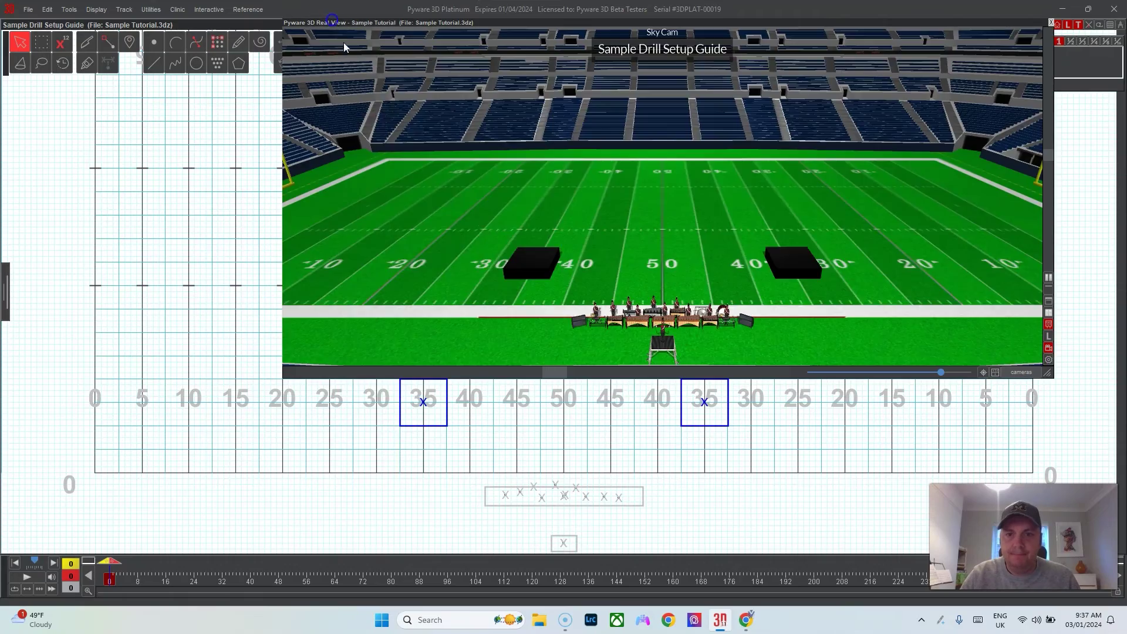
drag(662, 196, 505, 264)
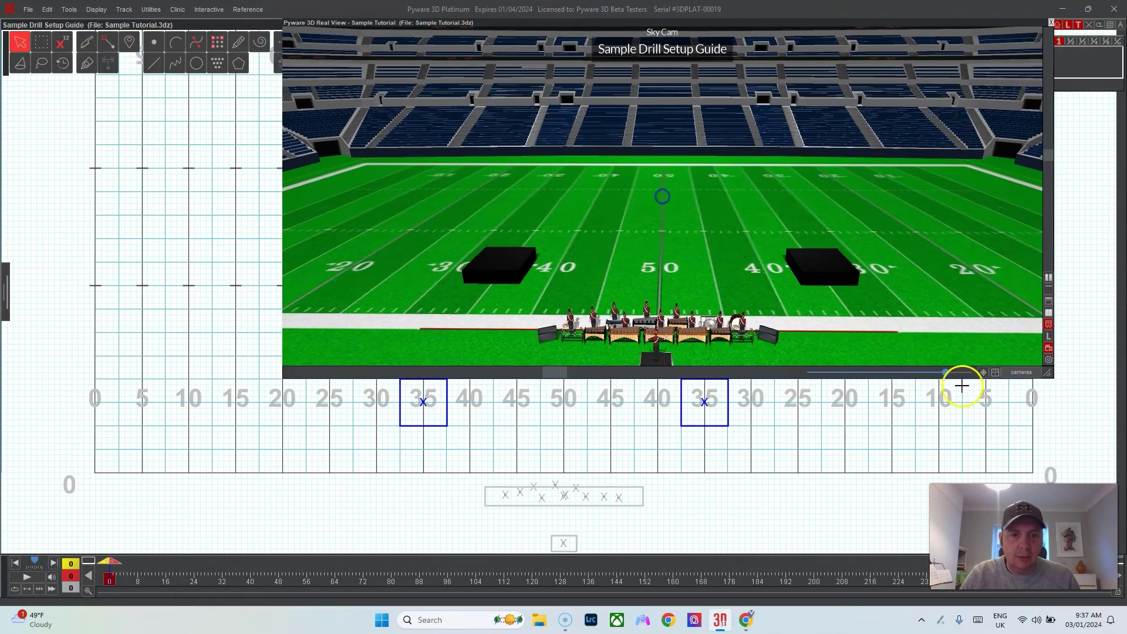
scroll(727, 221, down, 5)
scroll(726, 223, up, 5)
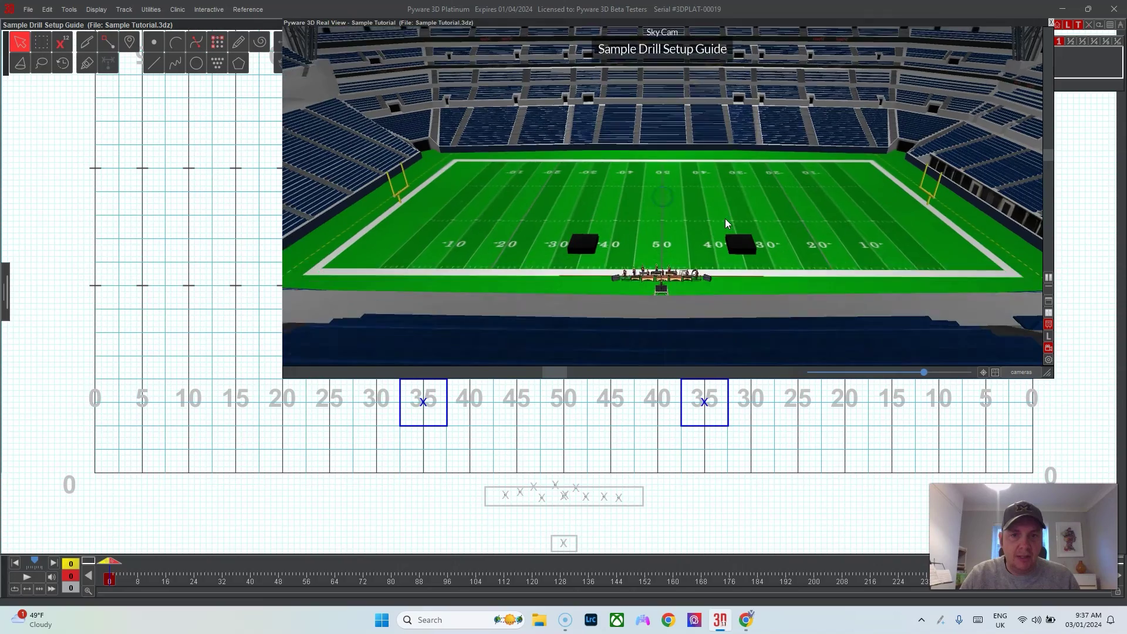
scroll(726, 223, up, 2)
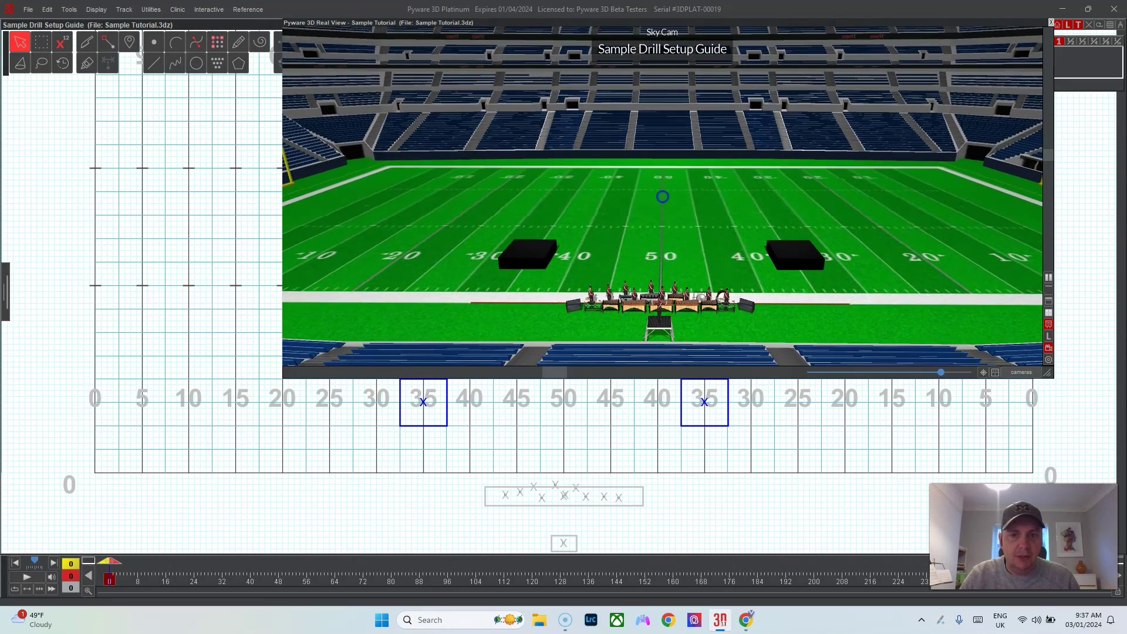
scroll(688, 270, up, 1)
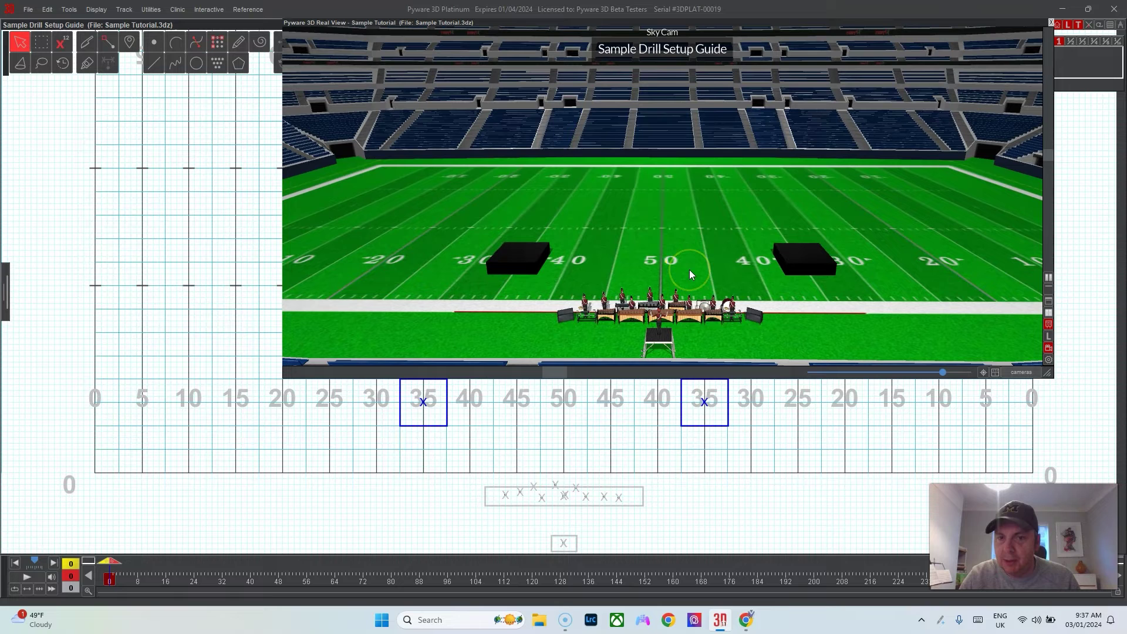
drag(652, 32, 606, 25)
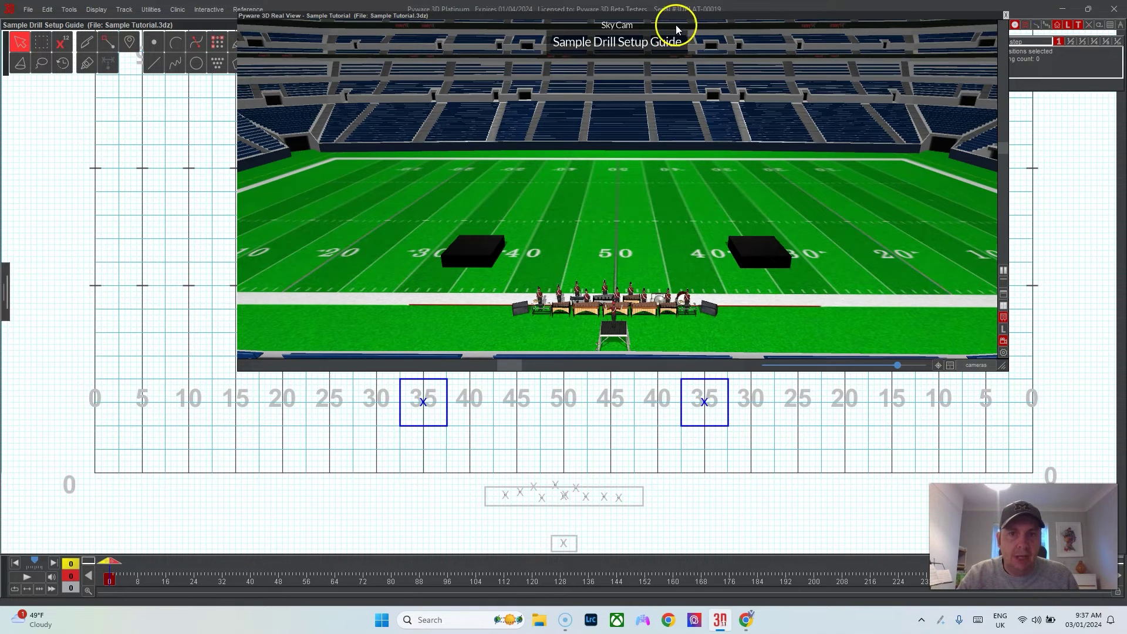
Step: Roll up the 3D preview and lock both 35-yard-line box props from the Display menu
double_click(432, 19)
drag(817, 468, 486, 332)
click(100, 20)
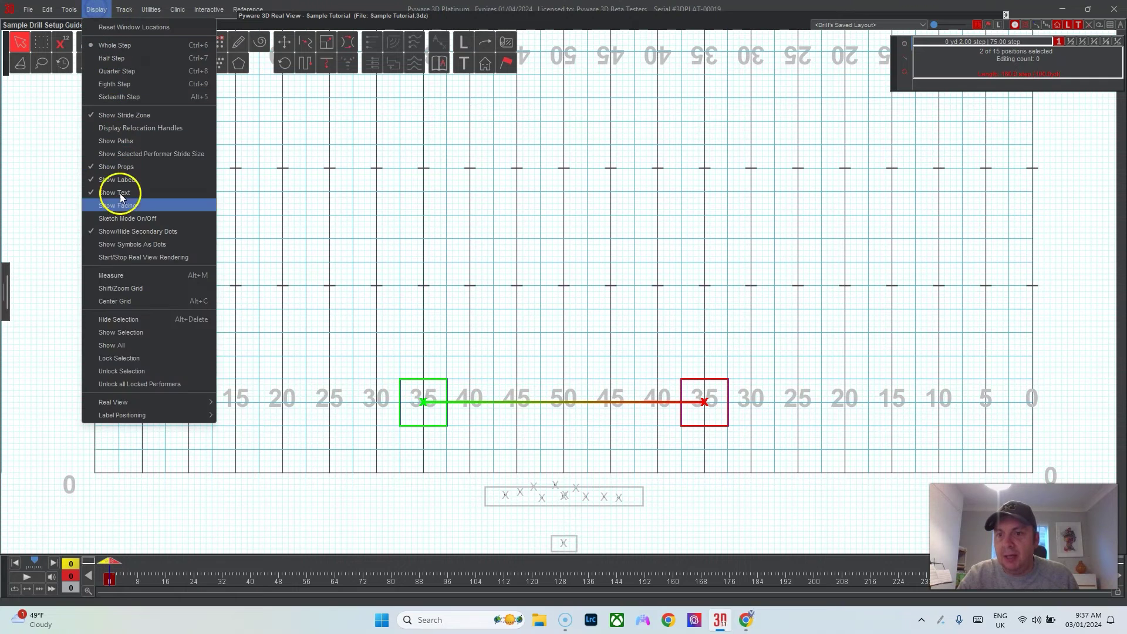
click(127, 357)
click(582, 444)
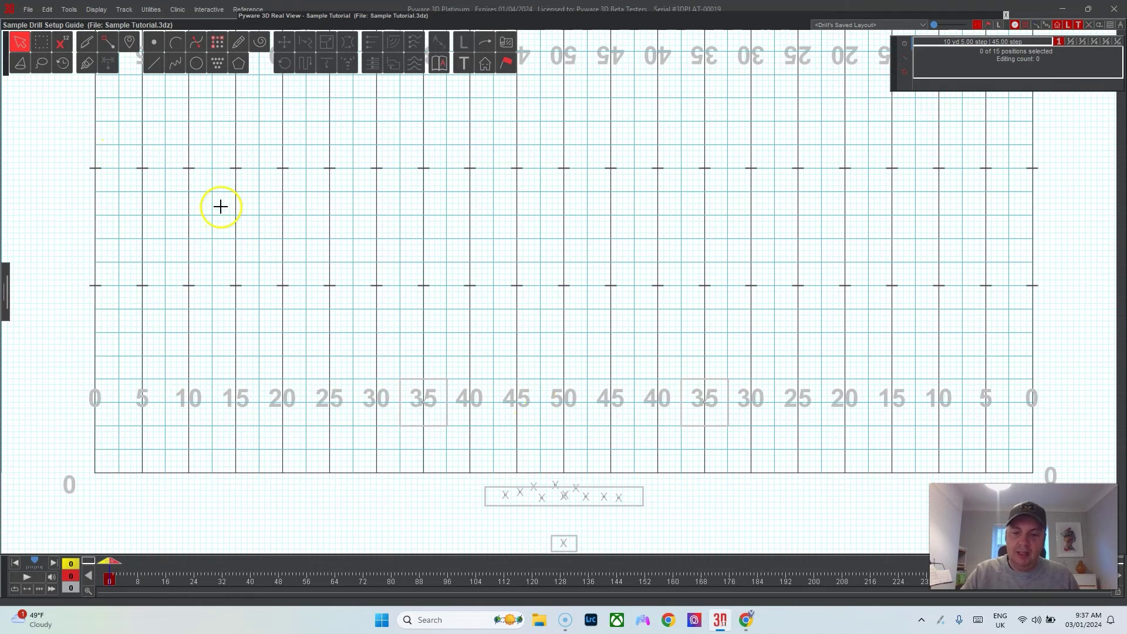
Step: Add page tabs along the timeline at counts 0, 8, 24, 32, 40, 56 and 72
key(Escape)
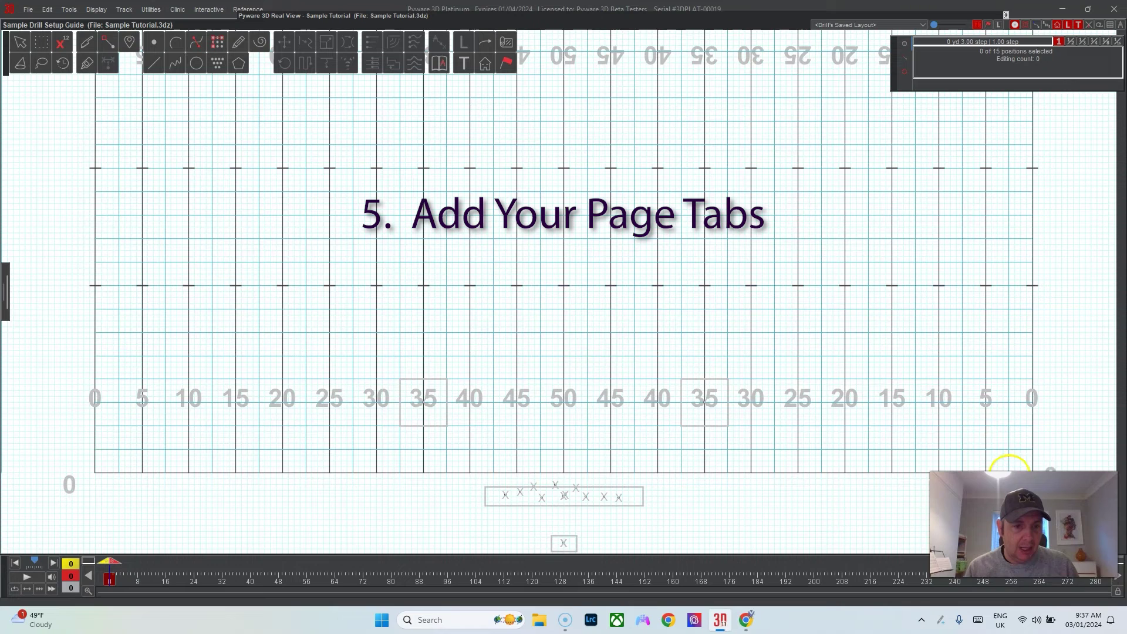
click(1118, 584)
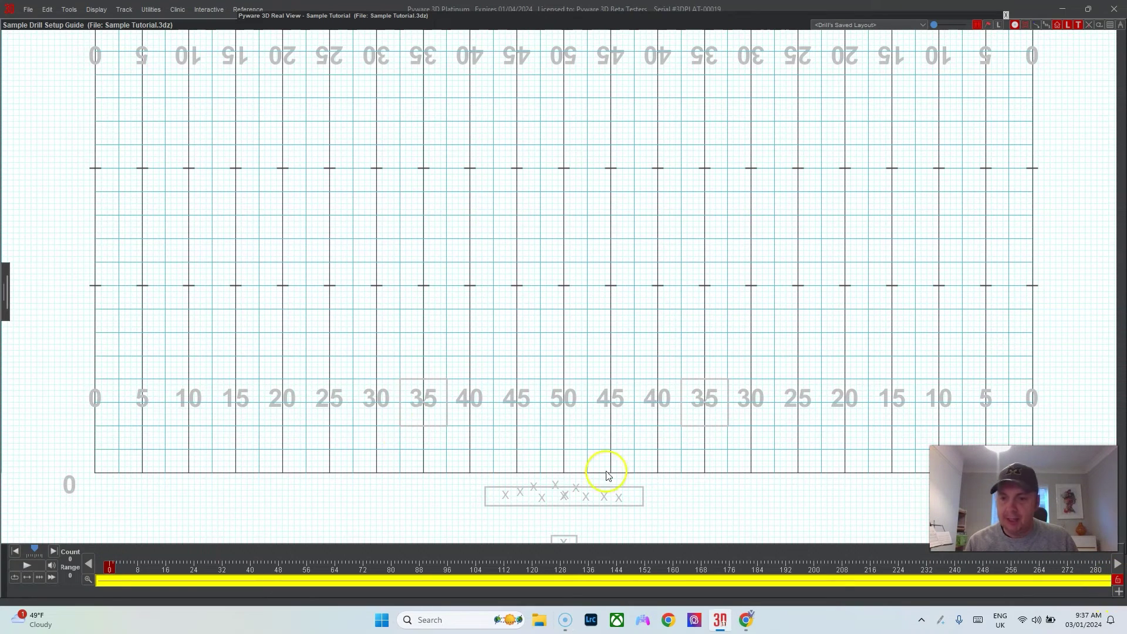
click(109, 581)
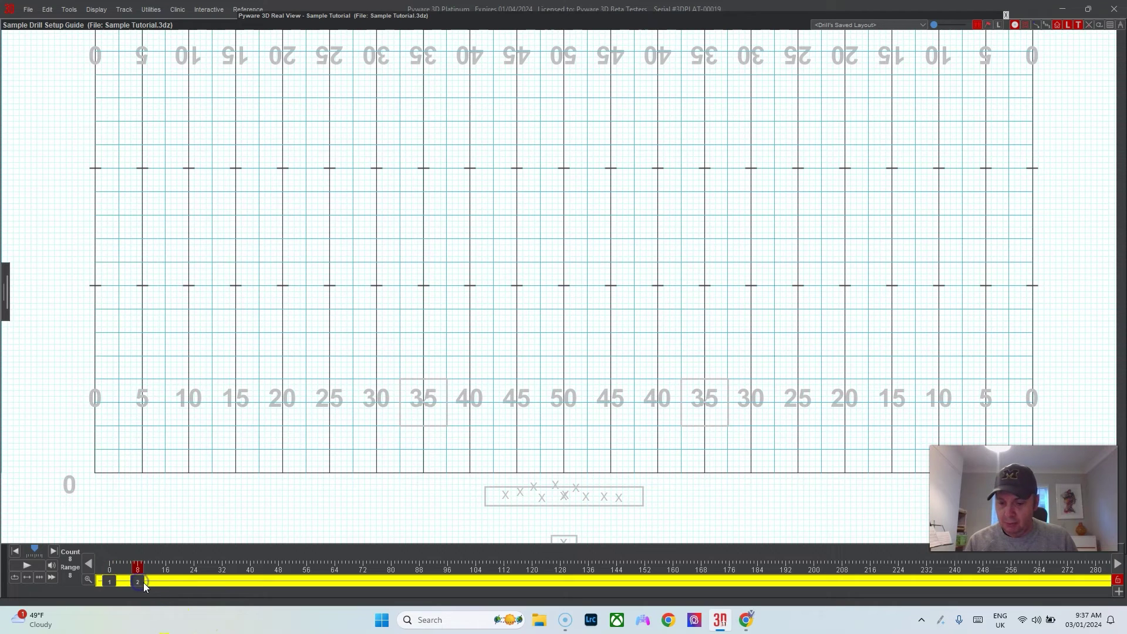
click(192, 581)
click(195, 580)
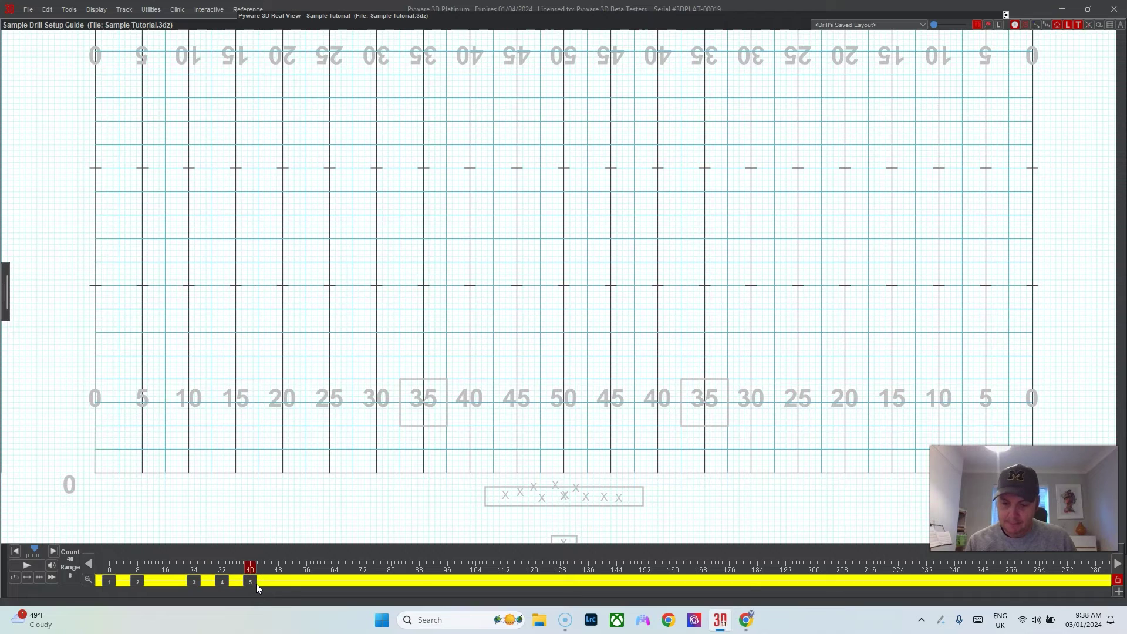
click(305, 581)
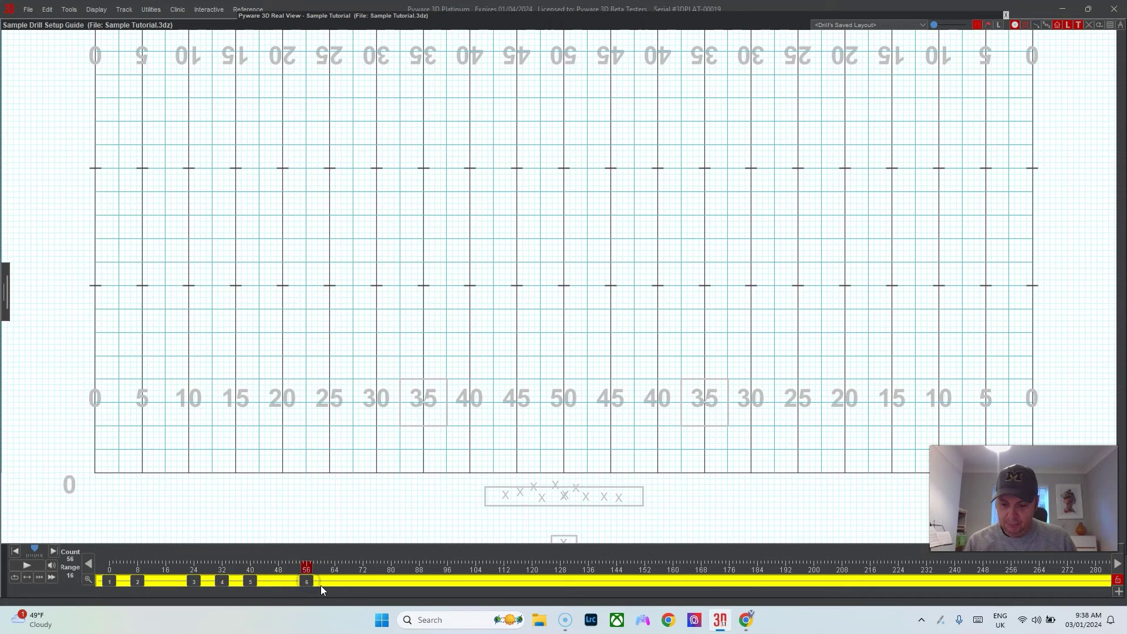
click(363, 580)
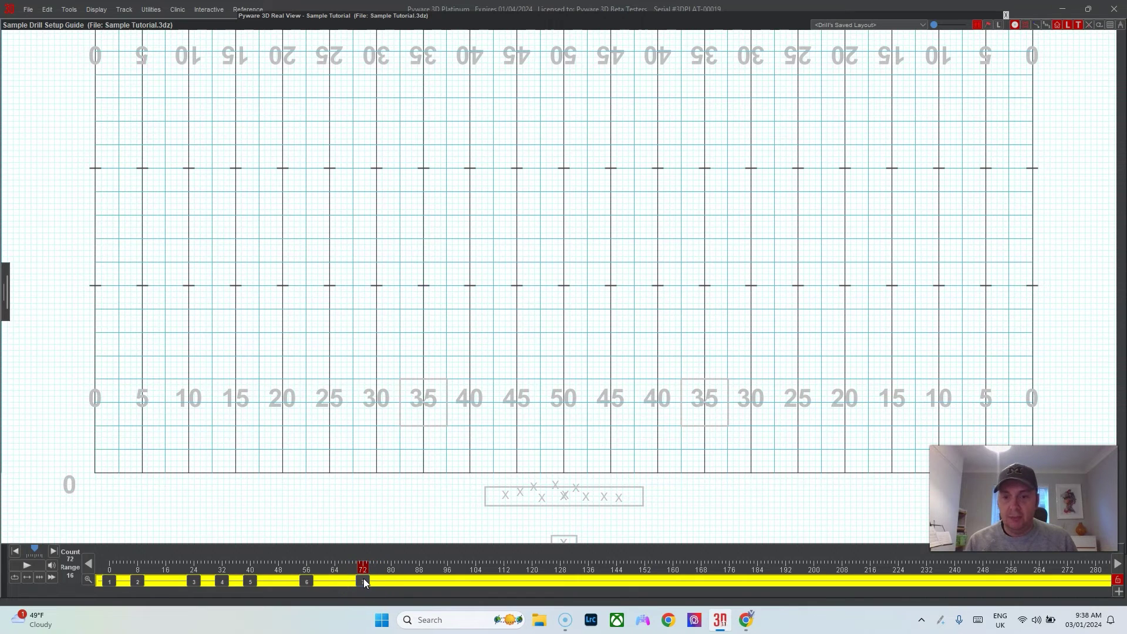
Step: Make the count-72 tab subset tab 6A and select the range beyond count 72
double_click(364, 581)
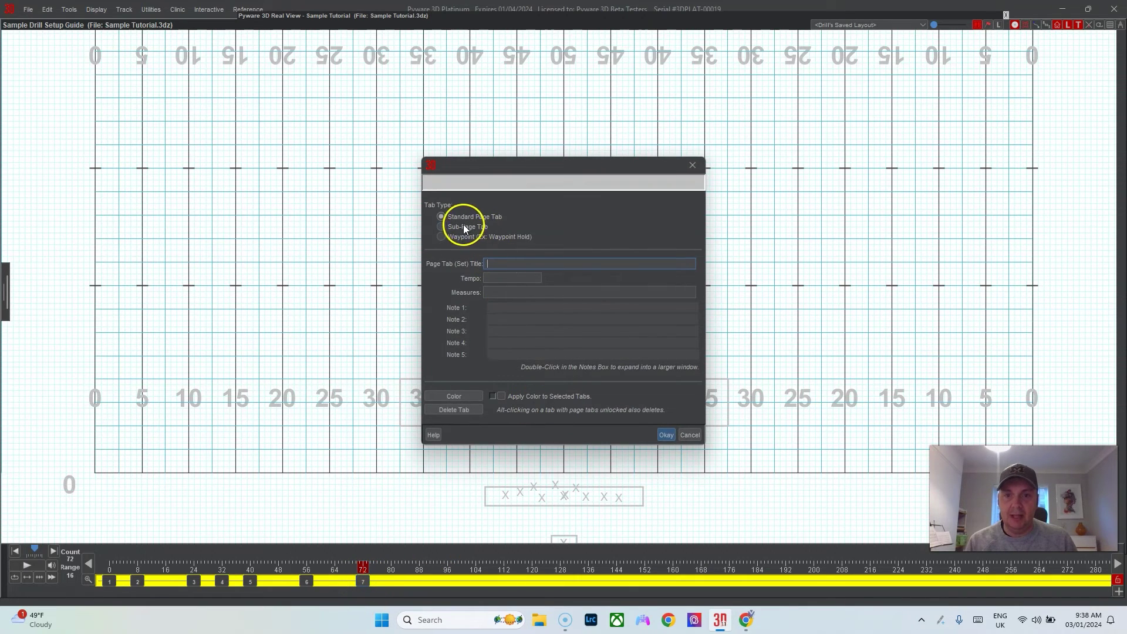
click(665, 435)
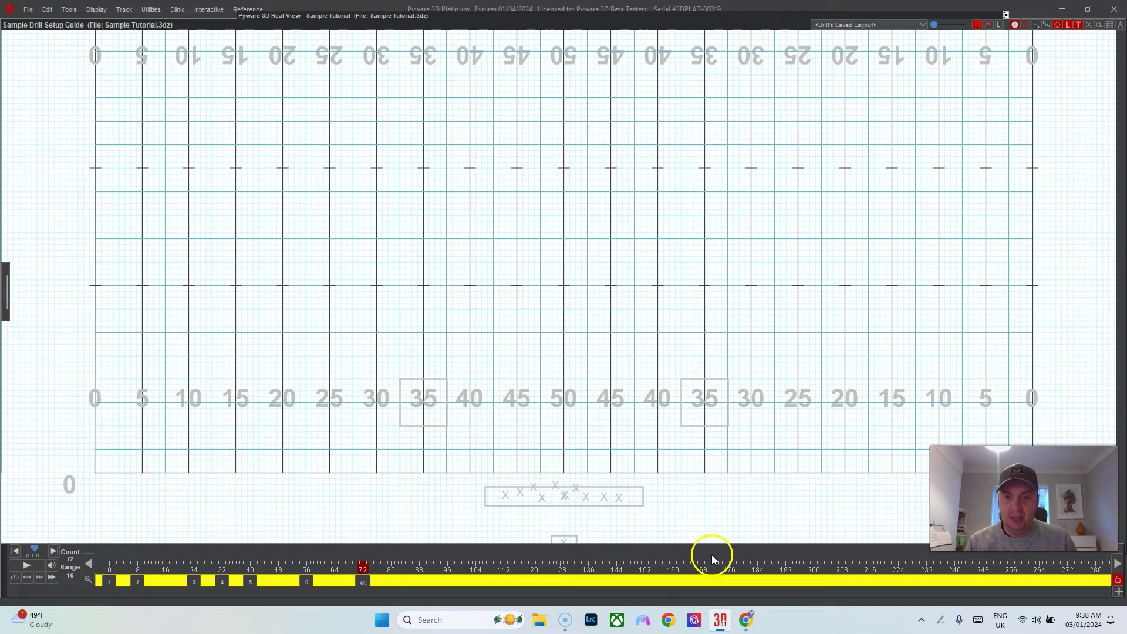
click(1119, 582)
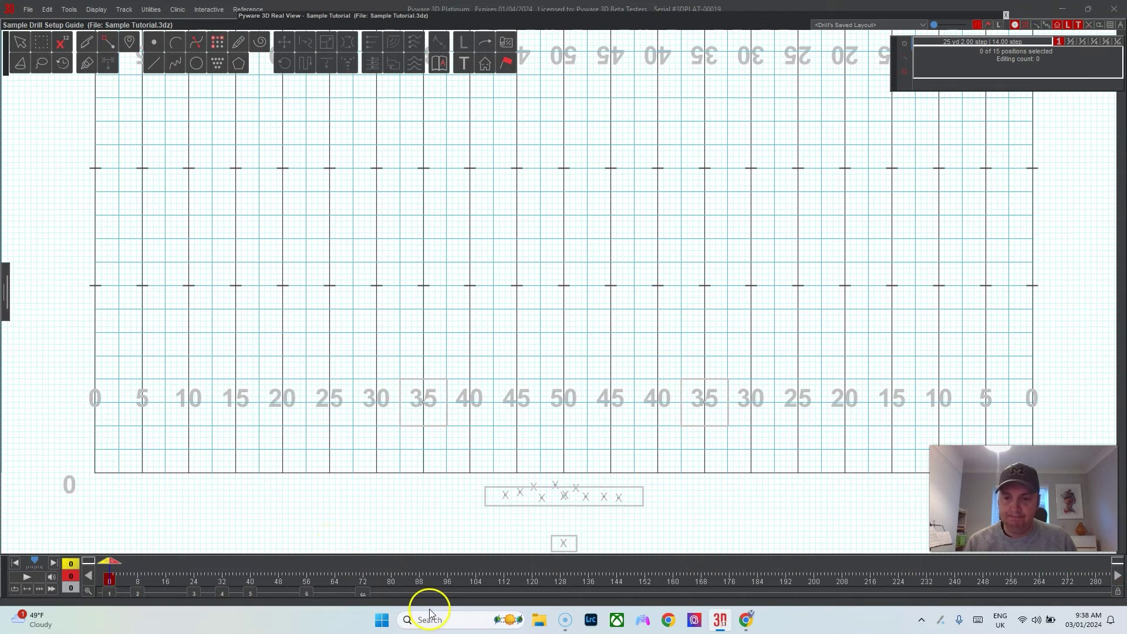
click(364, 590)
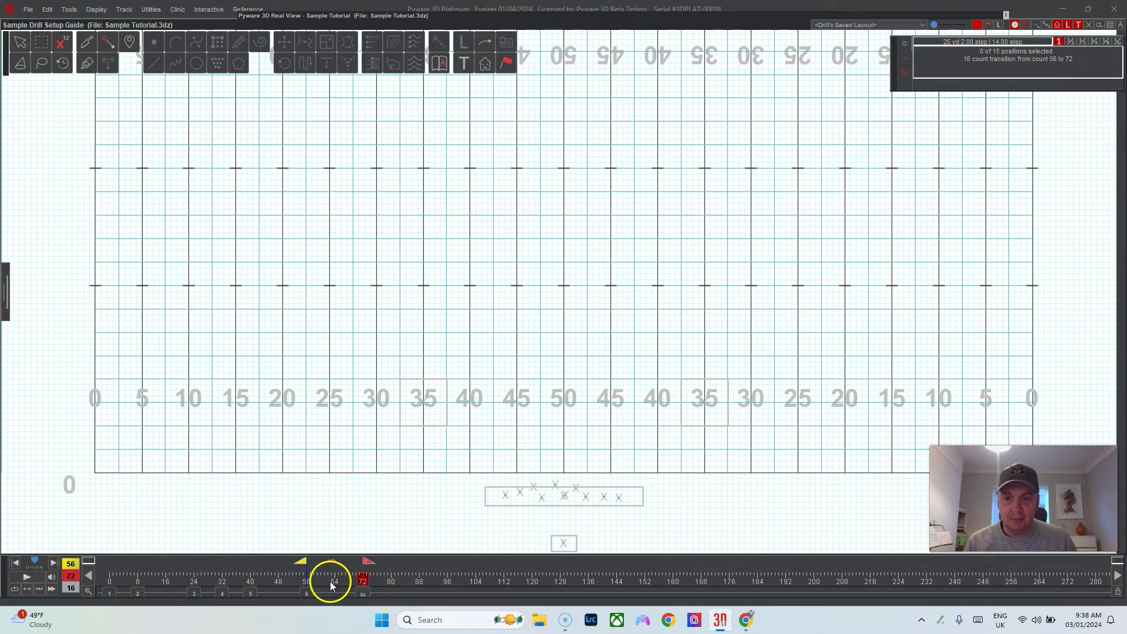
drag(370, 562, 1104, 562)
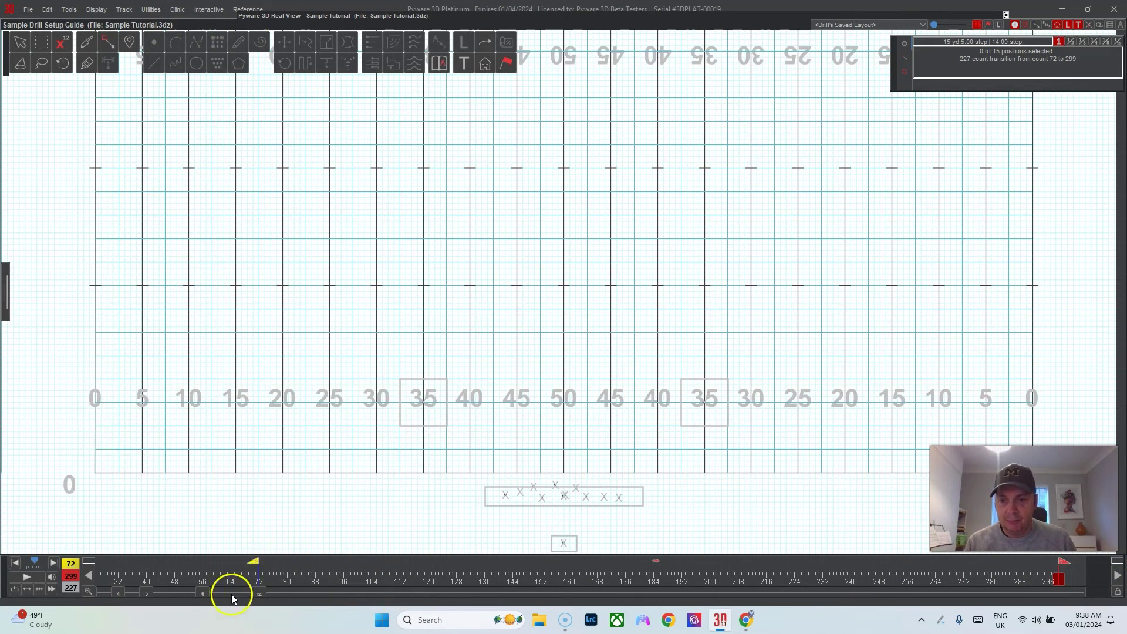
Step: Shorten the 72–299 transition to 12 counts with the Count Editor, then return to count 0
click(258, 593)
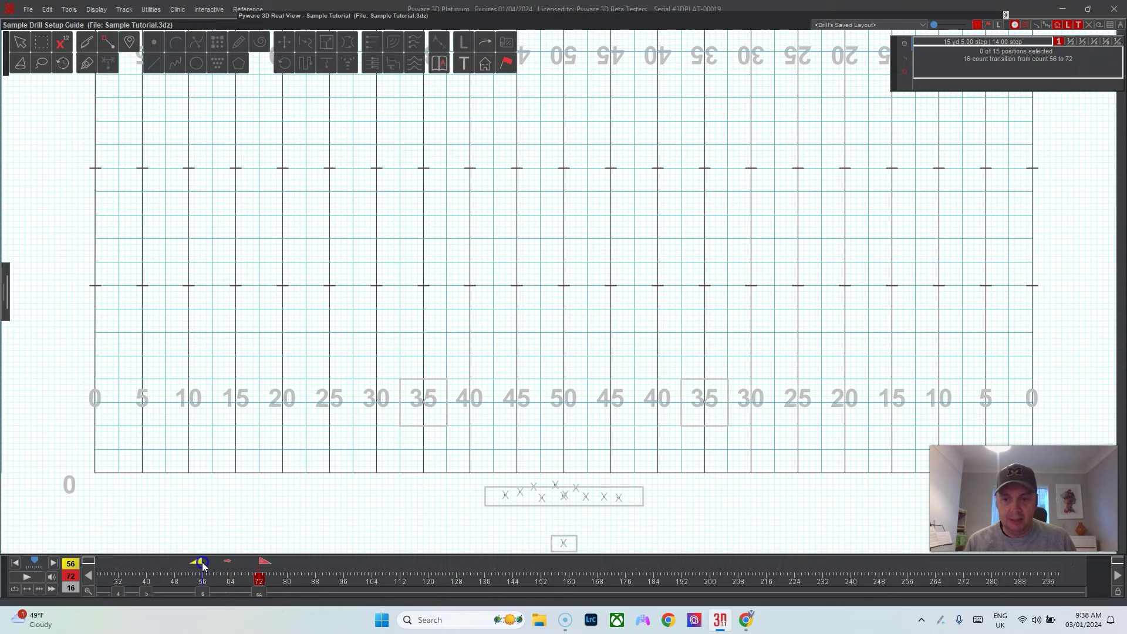
drag(202, 565, 258, 563)
drag(264, 580, 972, 608)
click(151, 10)
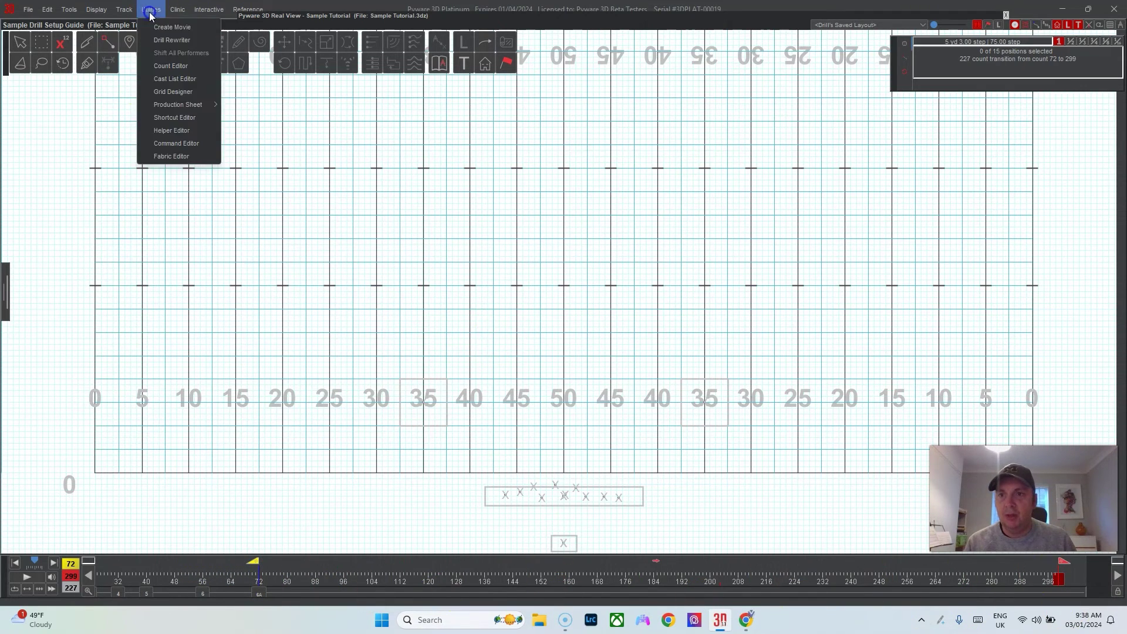
click(170, 66)
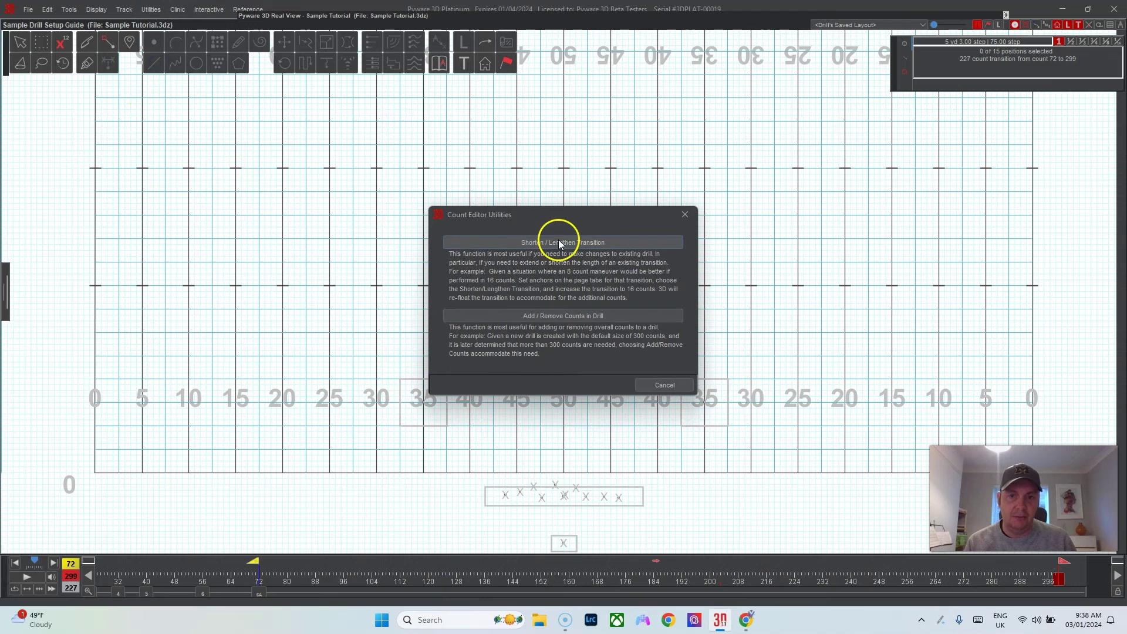
click(607, 244)
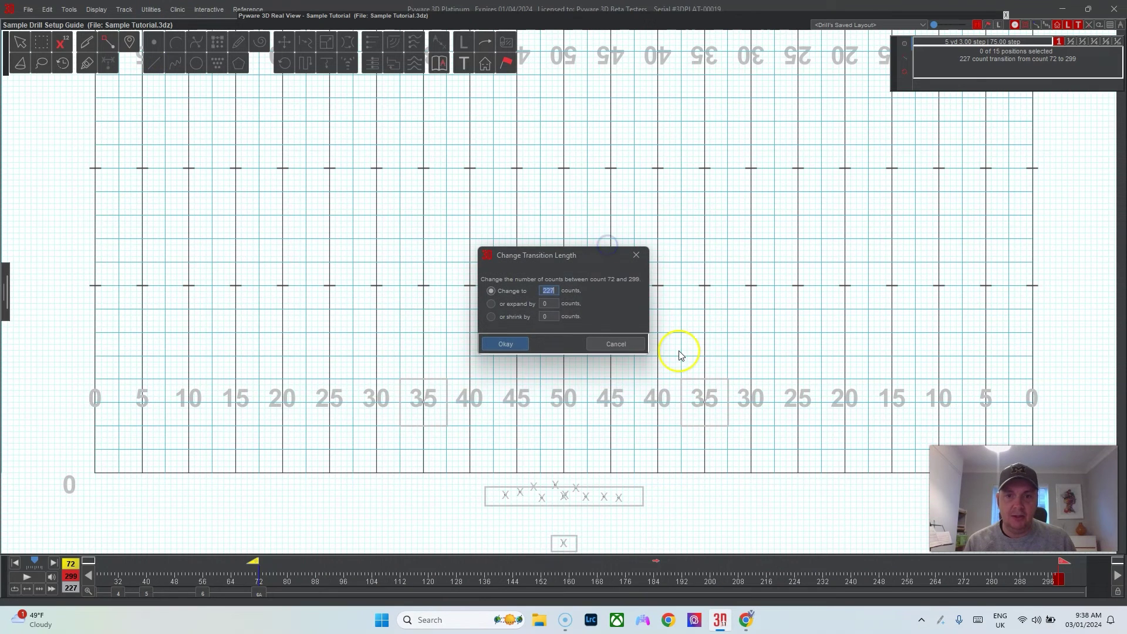
text(12)
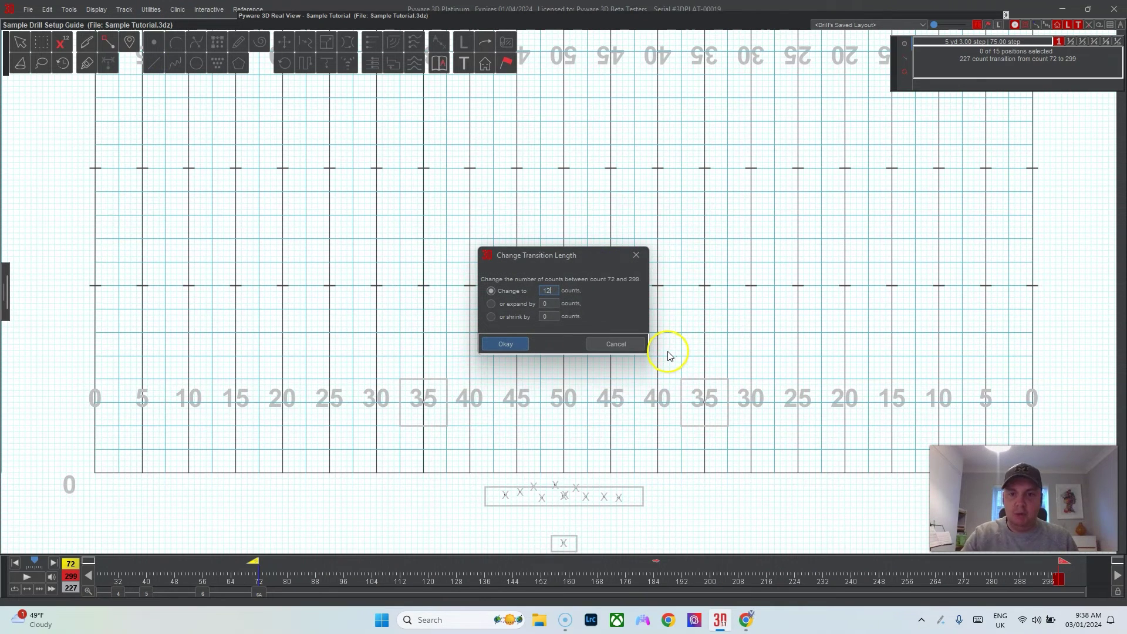
click(505, 344)
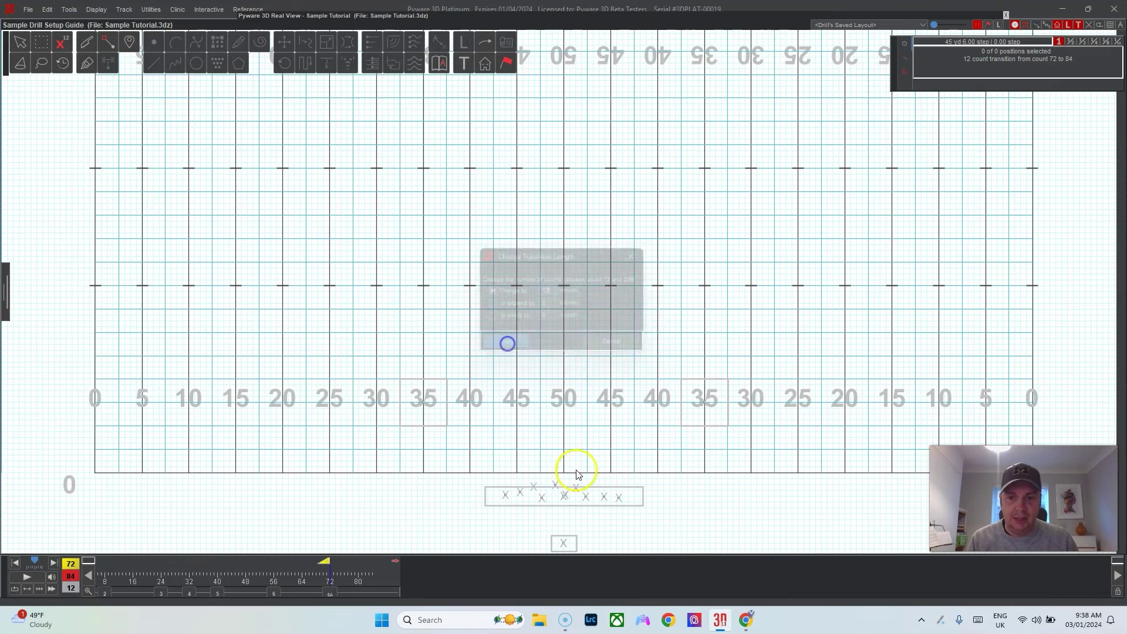
click(107, 592)
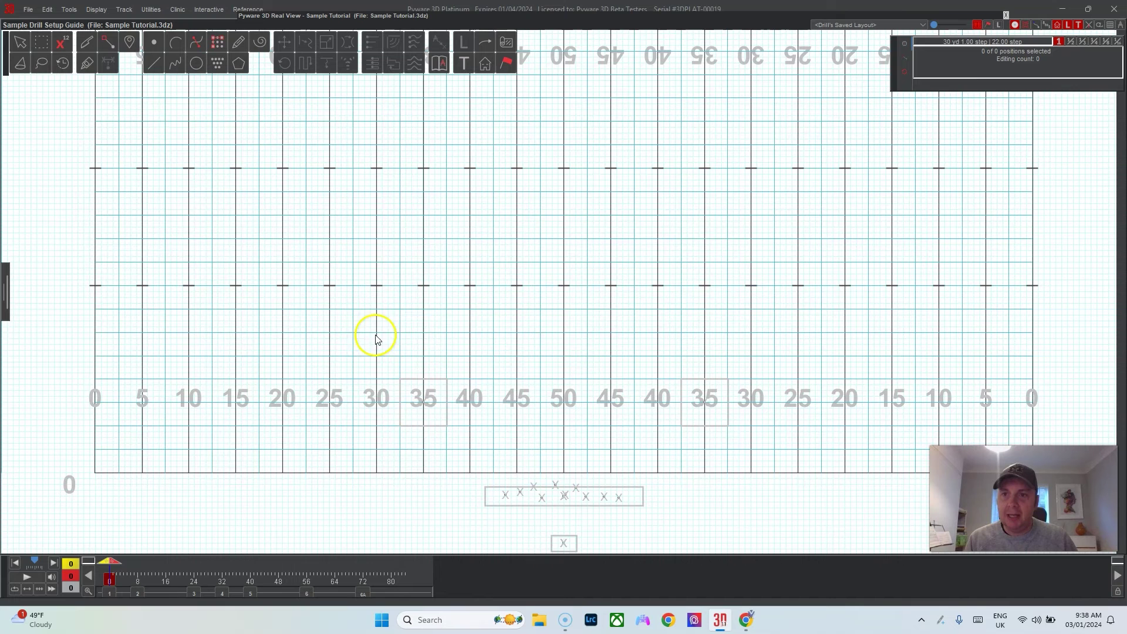
Step: Open the Utilities menu to reach the Production Sheet
click(151, 9)
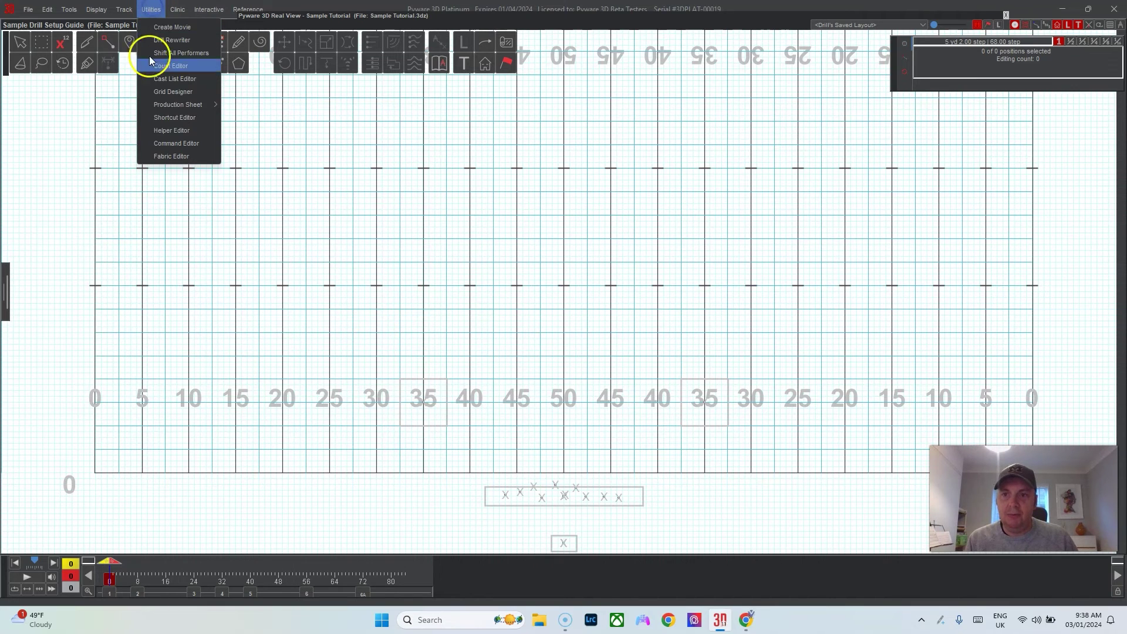
Step: Show the production sheet, resize it, and select the Set 1 row
mouse_move(182, 105)
click(248, 106)
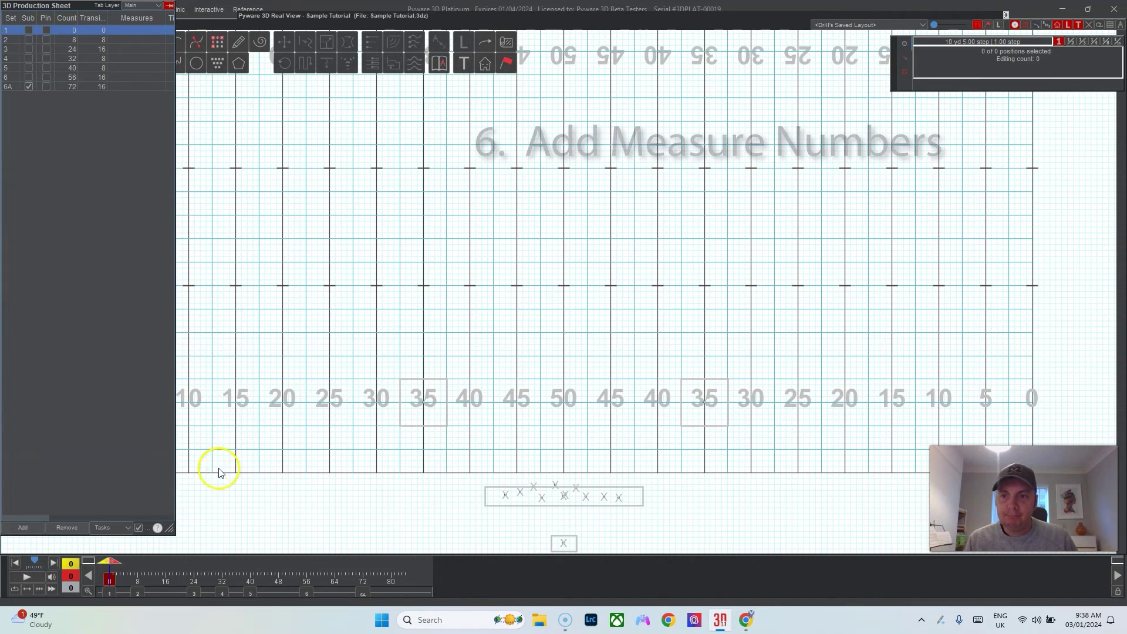
drag(163, 523, 436, 412)
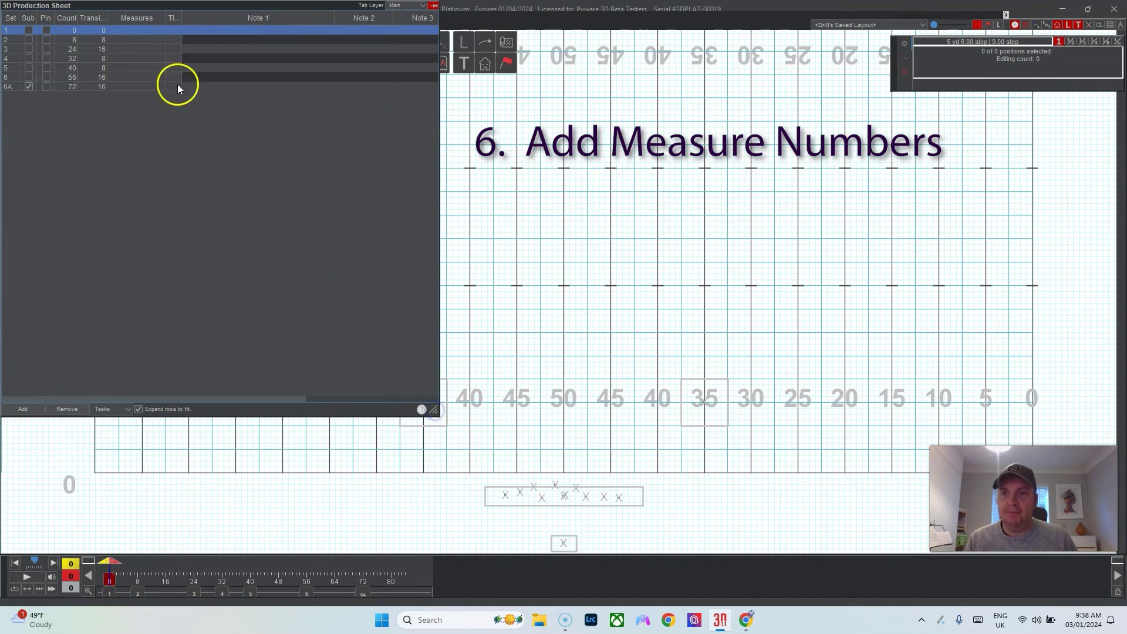
click(144, 41)
click(140, 29)
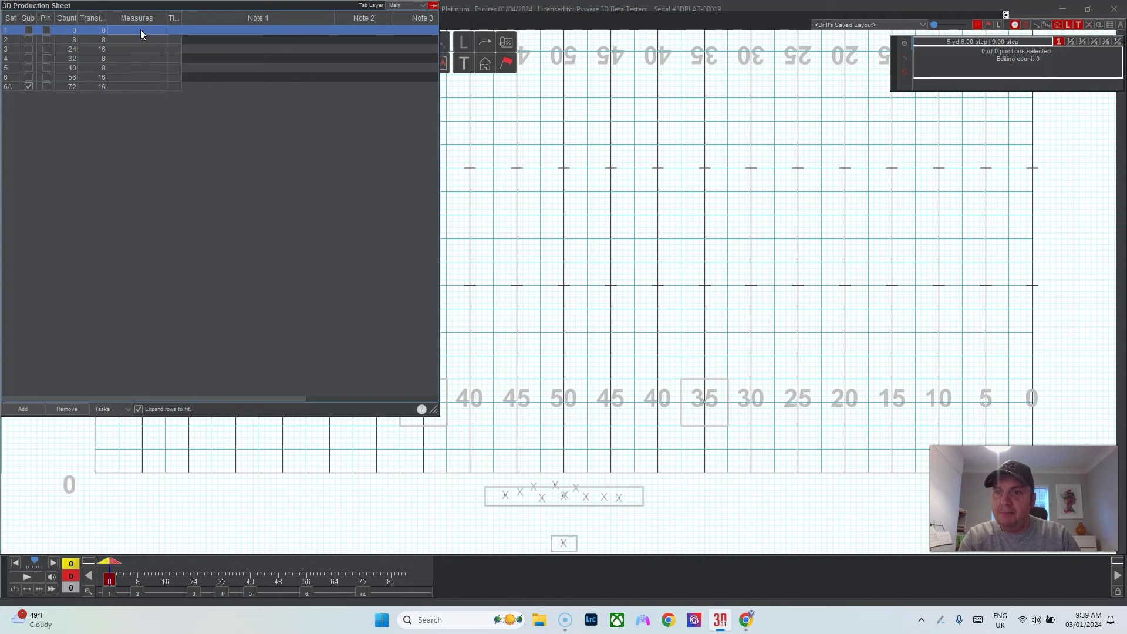
Step: Enter measures 0, 1 - 2, 3 - 6, 7 - 8, 9 - 10, 11 - 14 and 15 - 18 for sets 1–6A
text(0)
key(Return)
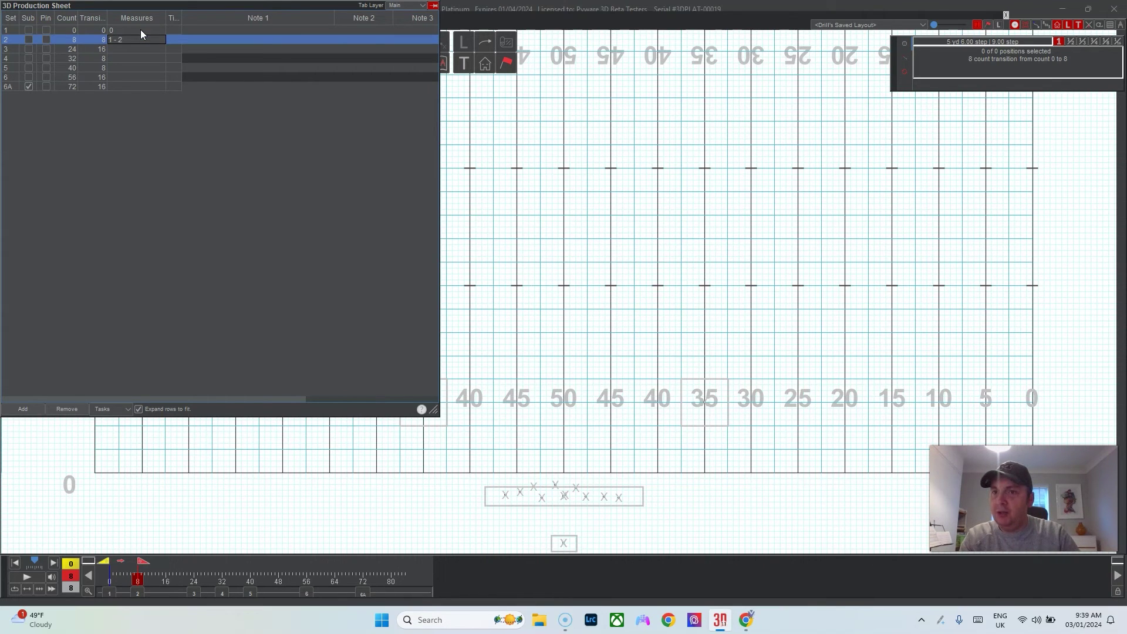
key(Return)
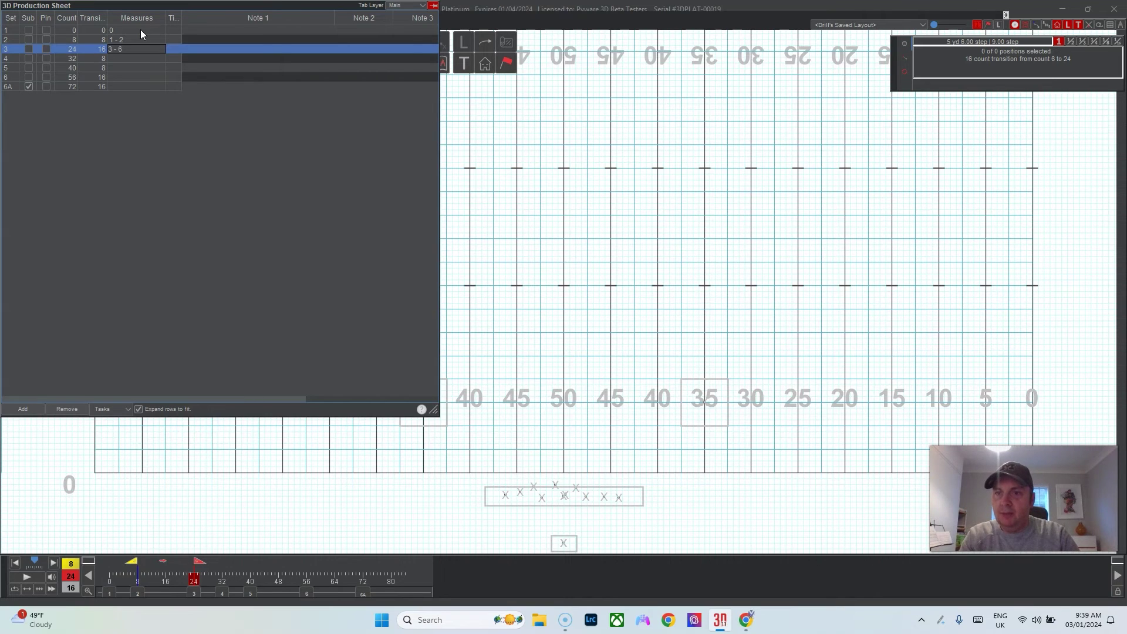
key(Return)
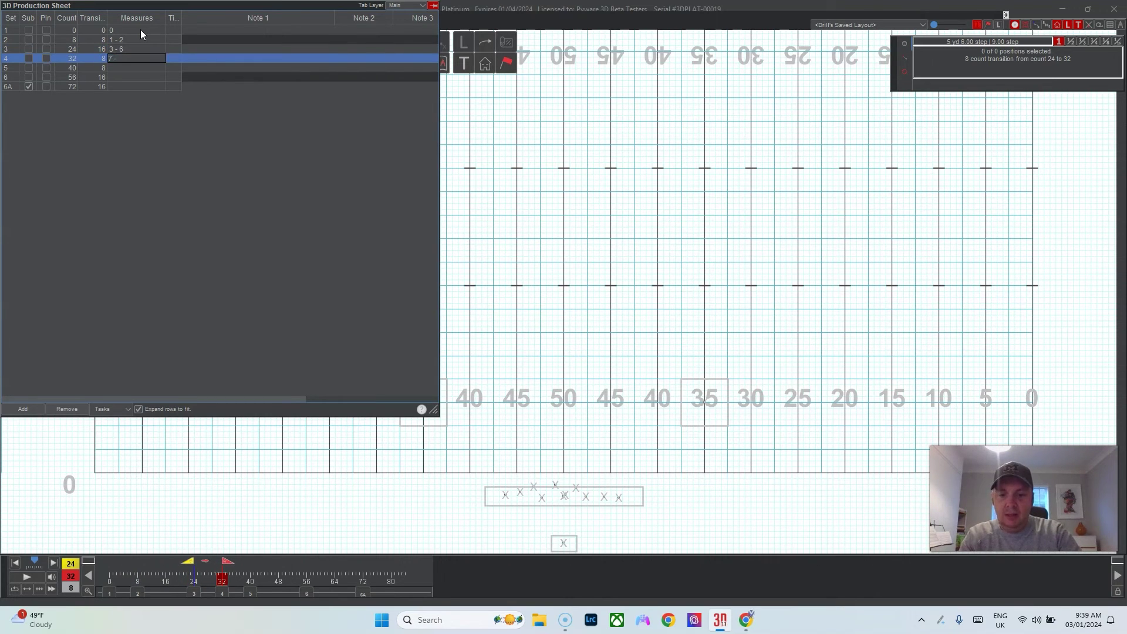
key(Return)
text(9 - 10)
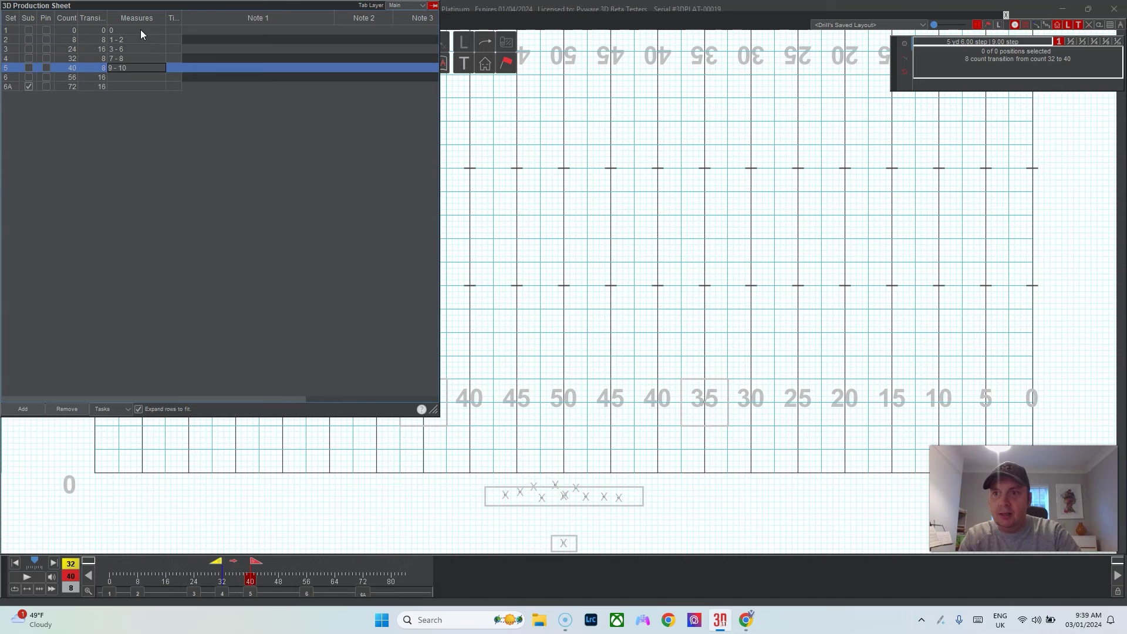
key(Return)
text(11 - 14)
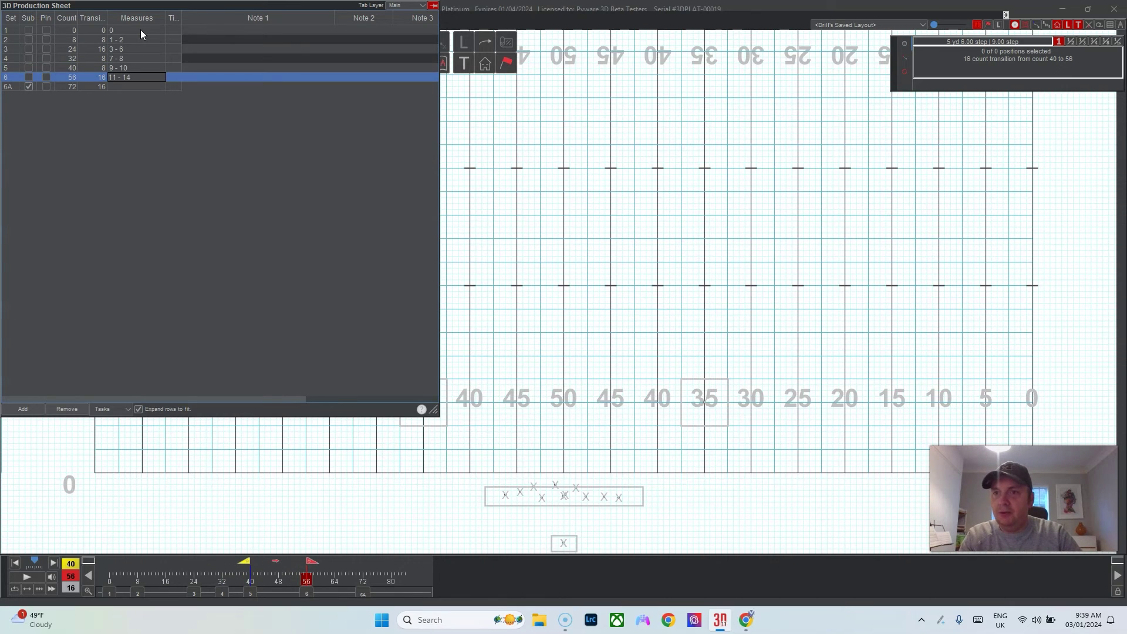
key(Return)
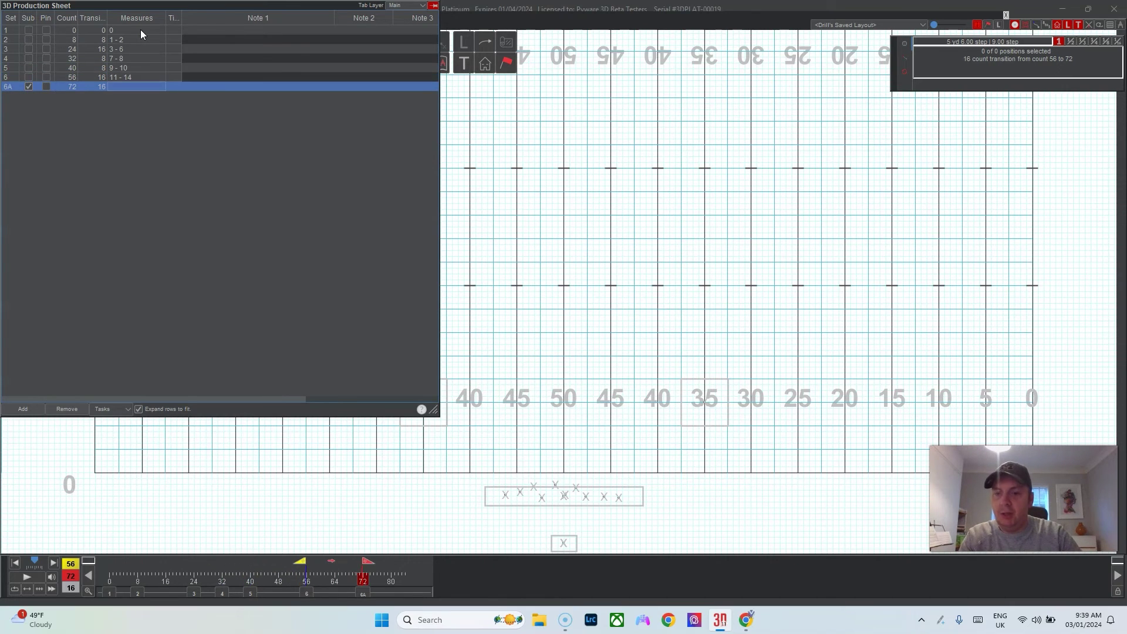
text(15 - 18)
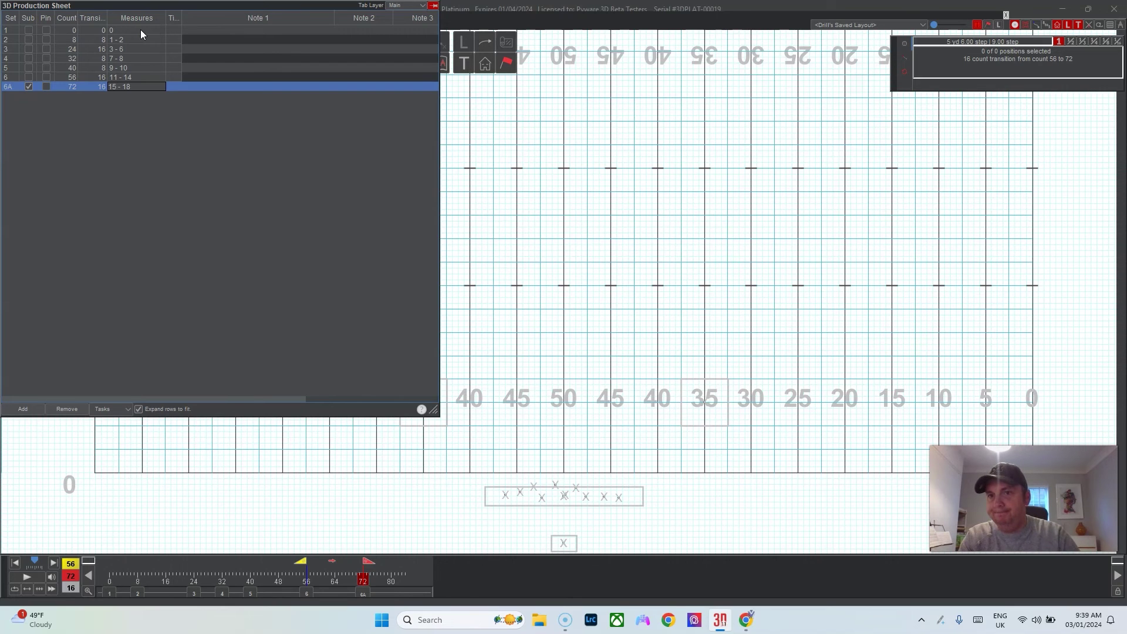
click(182, 18)
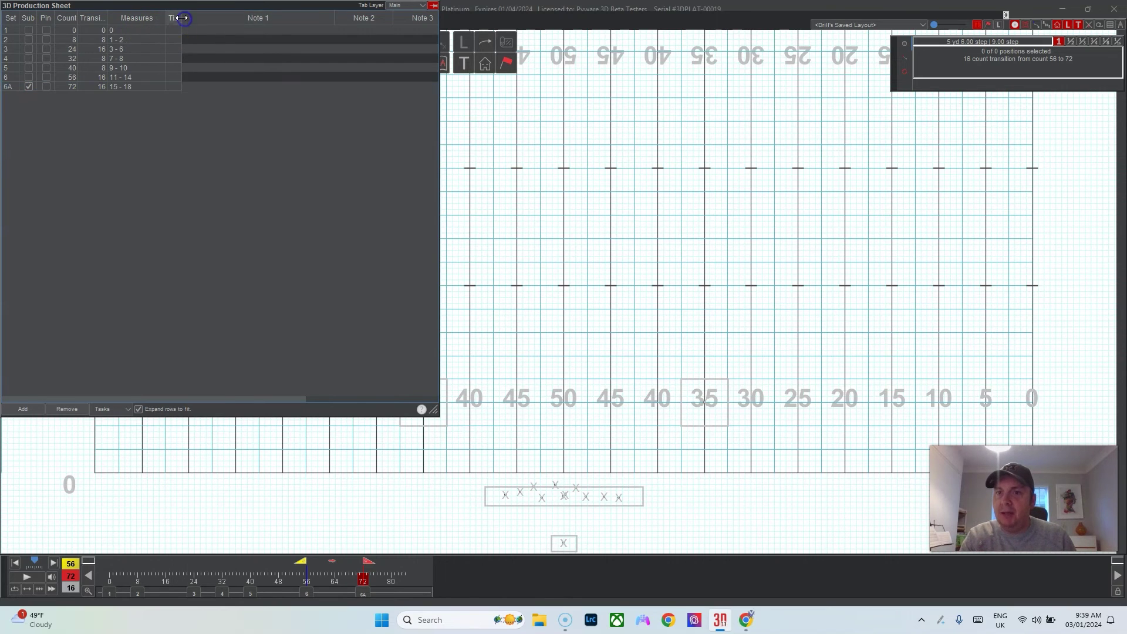
Step: Widen the Title column, return to set 1, and close the production sheet
drag(183, 17, 201, 22)
click(187, 86)
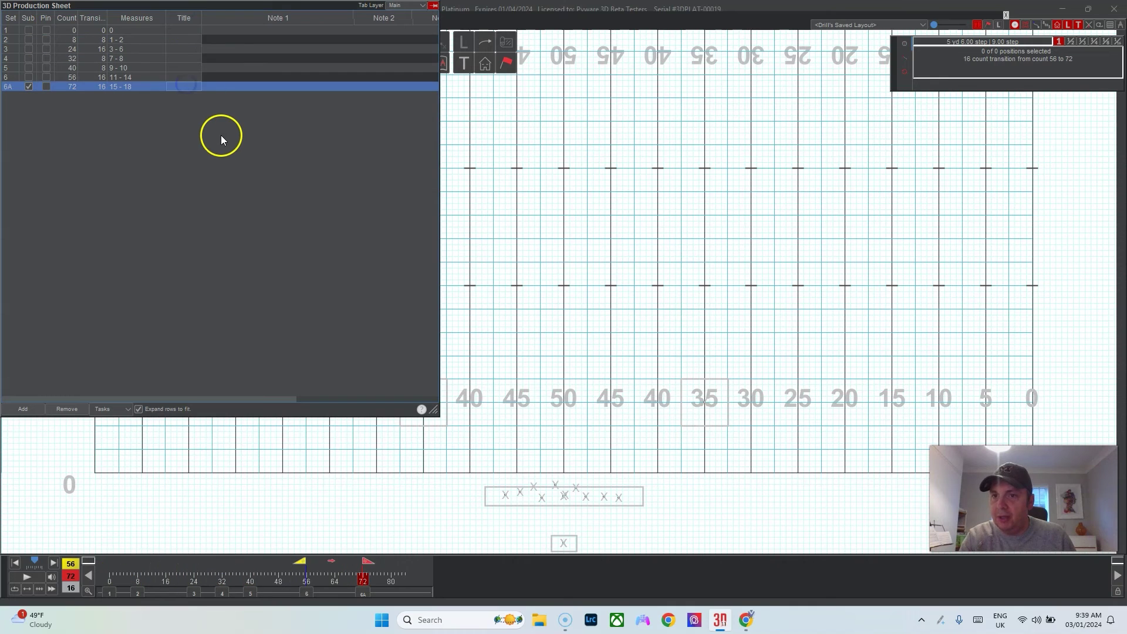
click(186, 30)
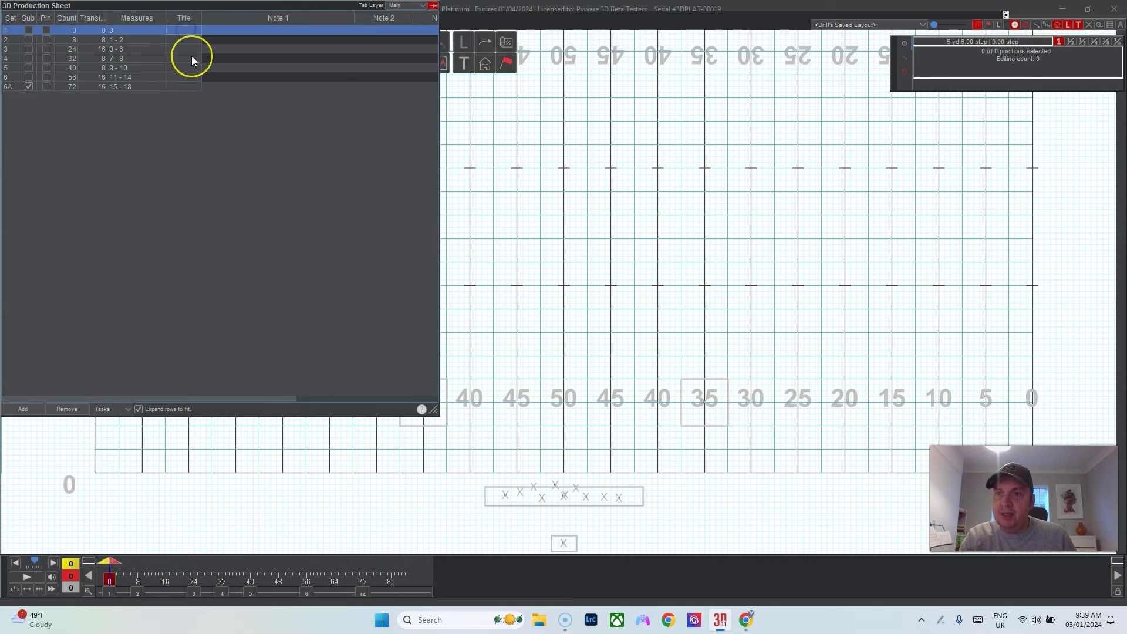
click(434, 5)
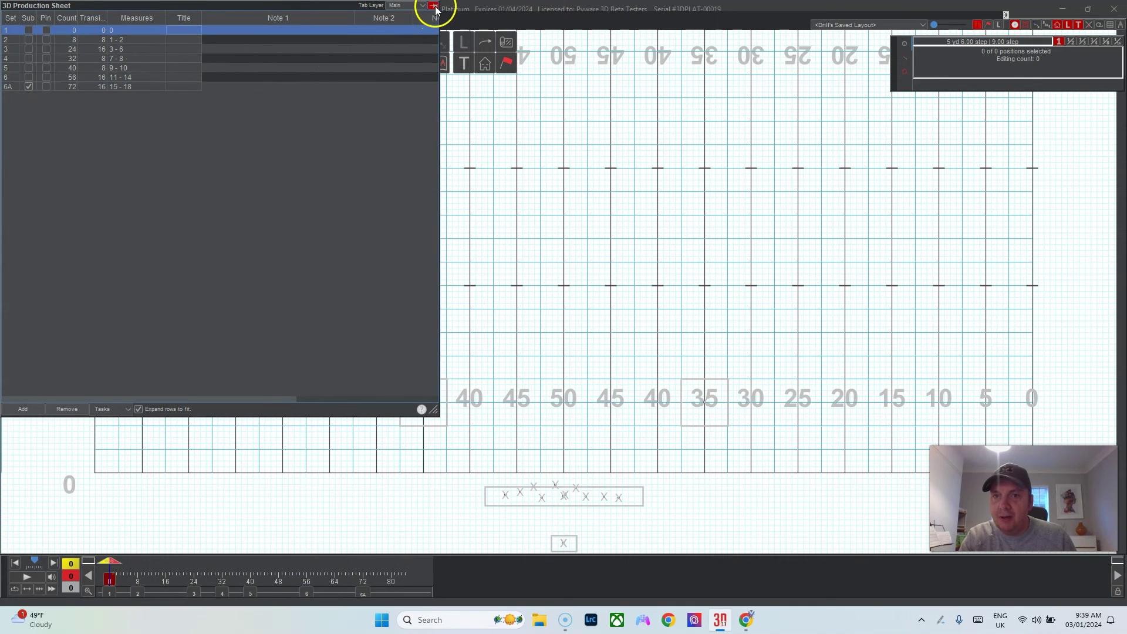
click(361, 305)
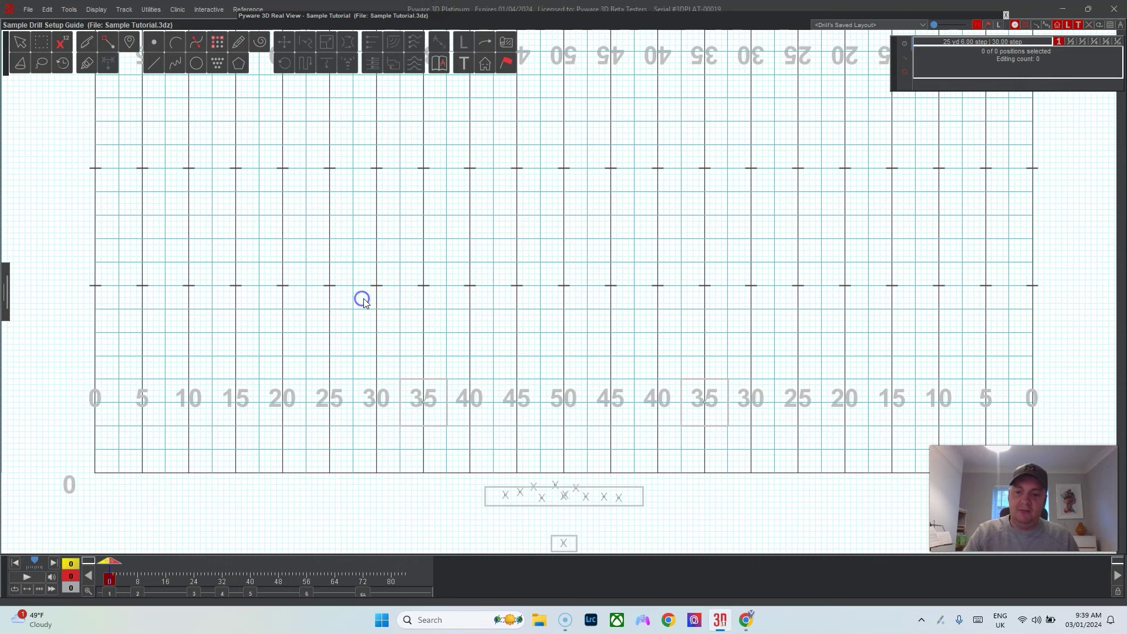
key(ctrl+s)
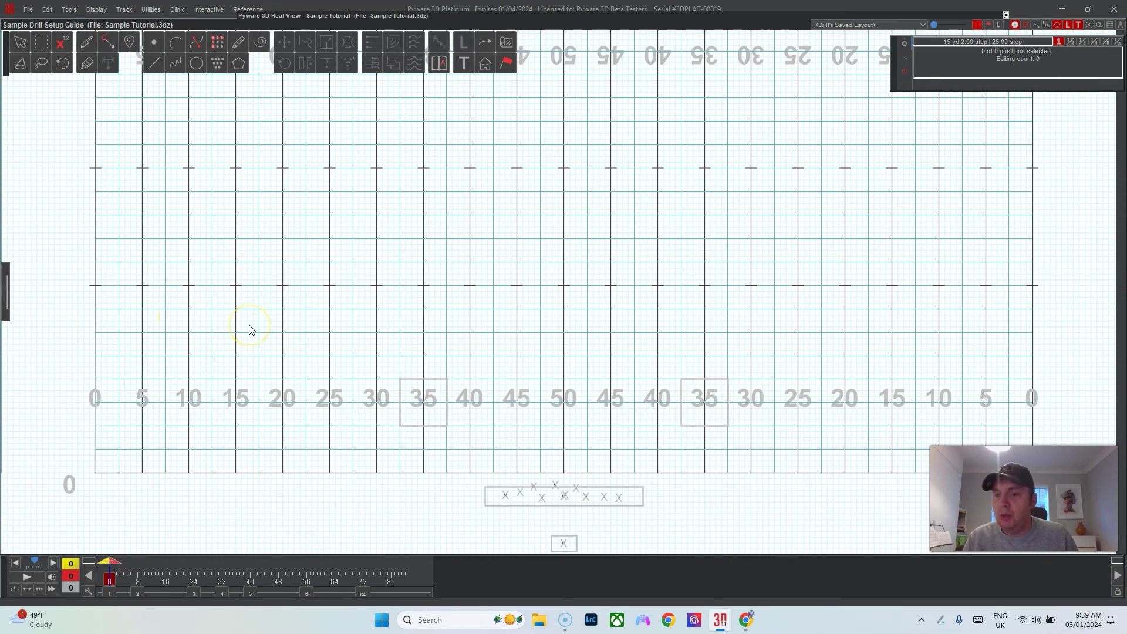
Step: Set the drill's audio file to Pyware LIVE - Session 2 Practice Audio.ogg from the Desktop
click(28, 13)
click(36, 259)
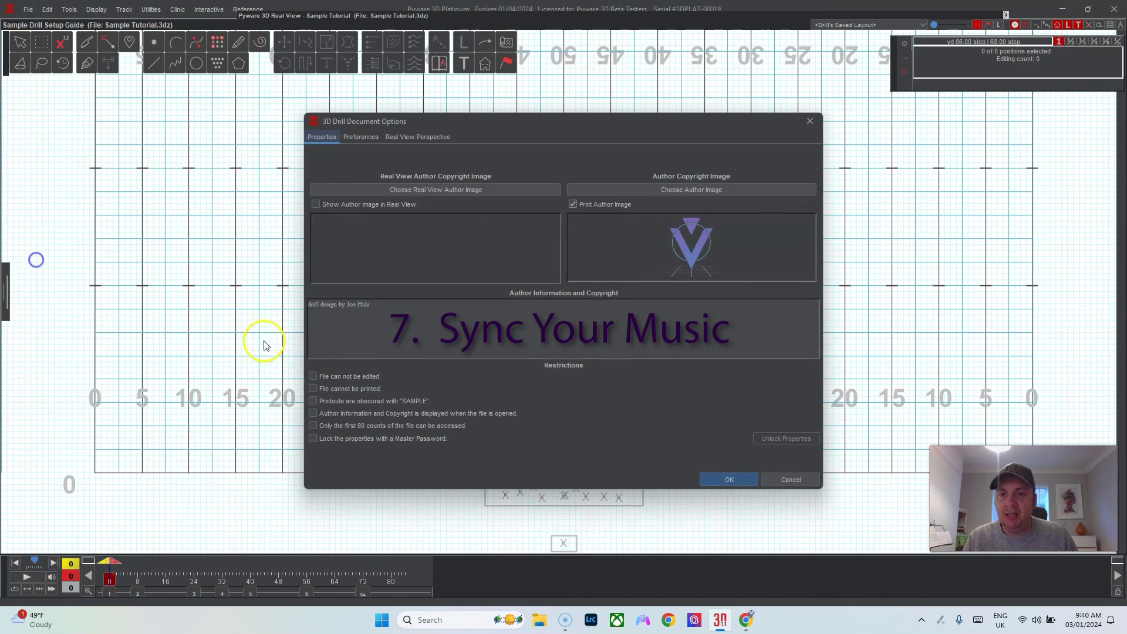
click(360, 137)
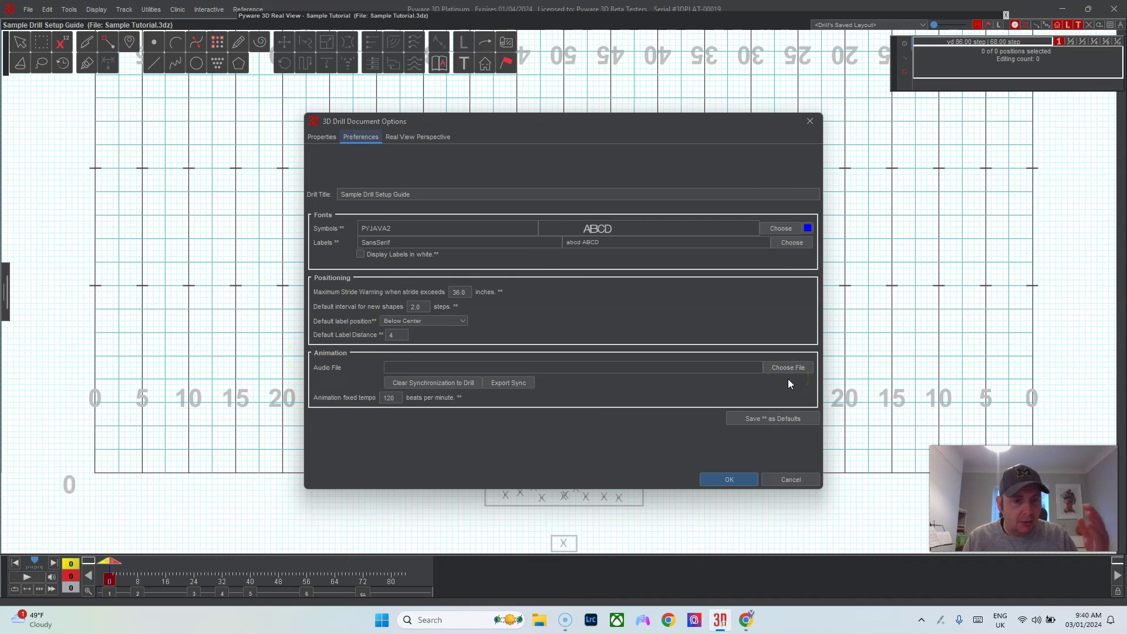
click(765, 367)
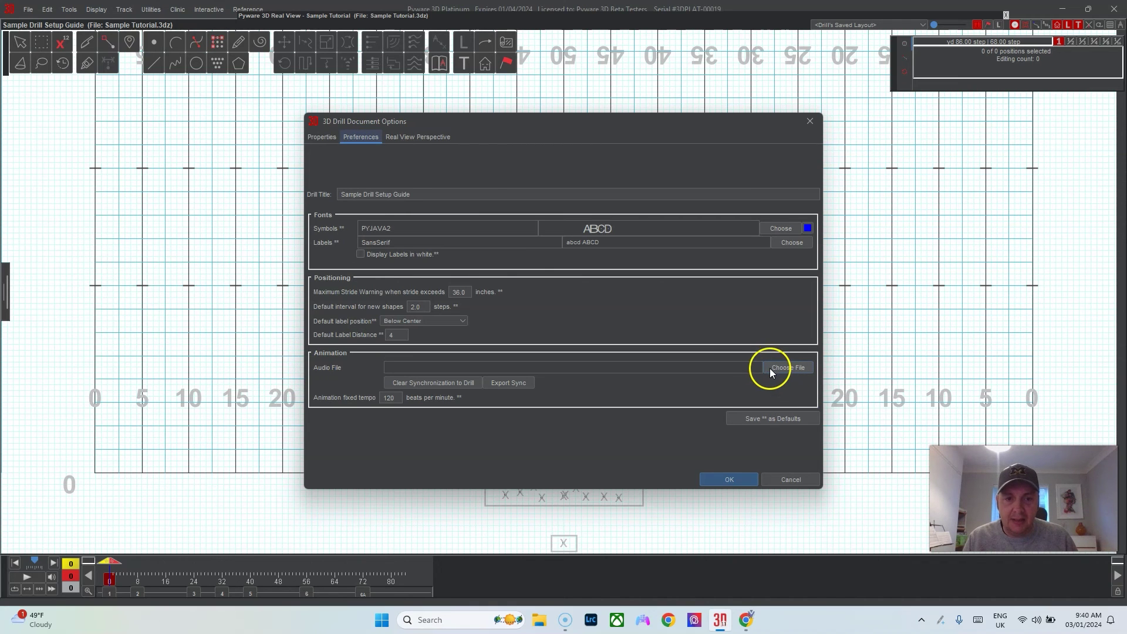
click(50, 114)
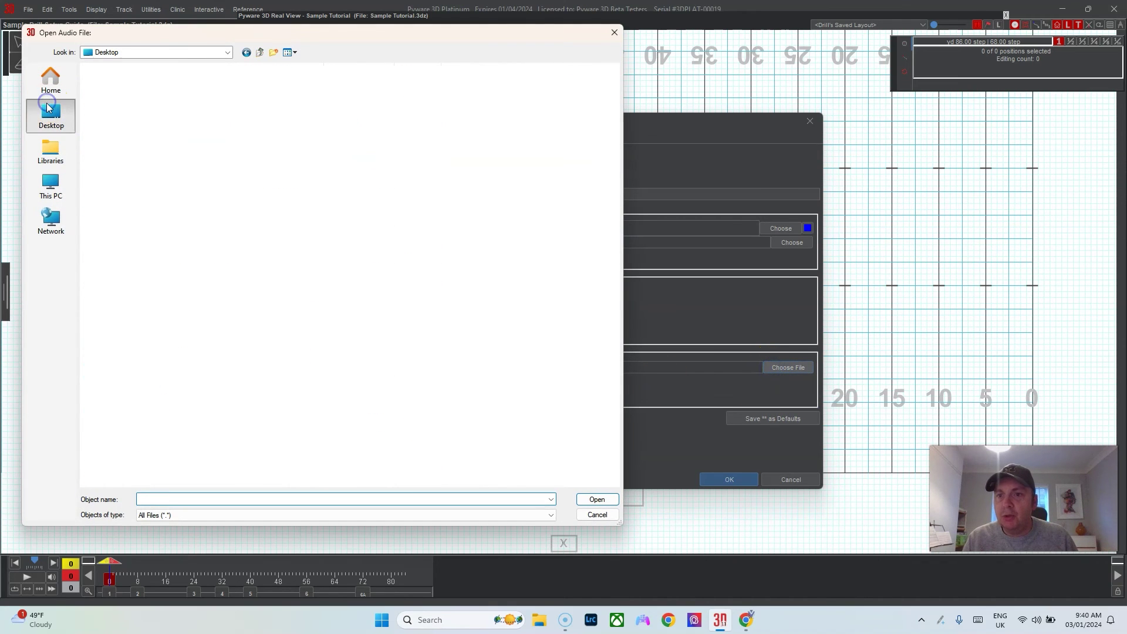
click(286, 223)
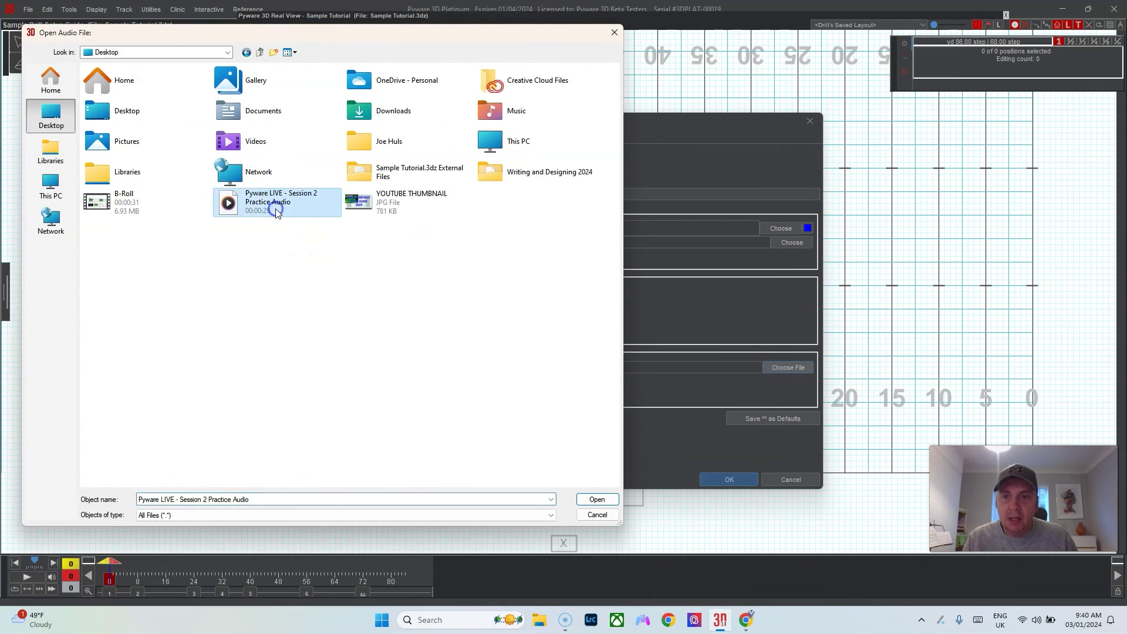
click(587, 499)
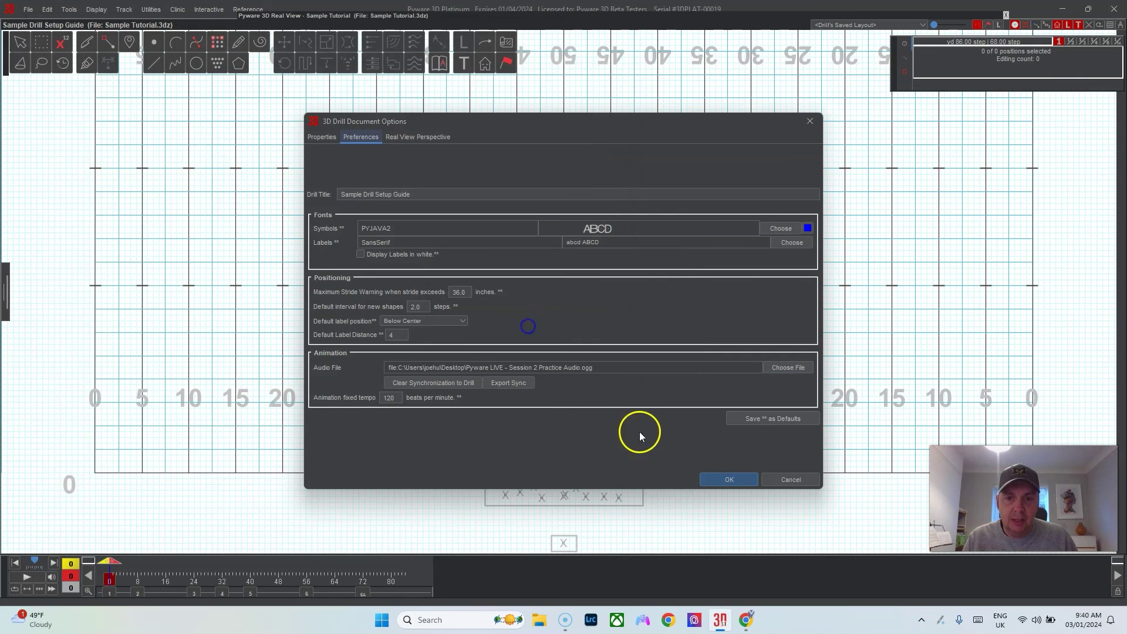
click(528, 327)
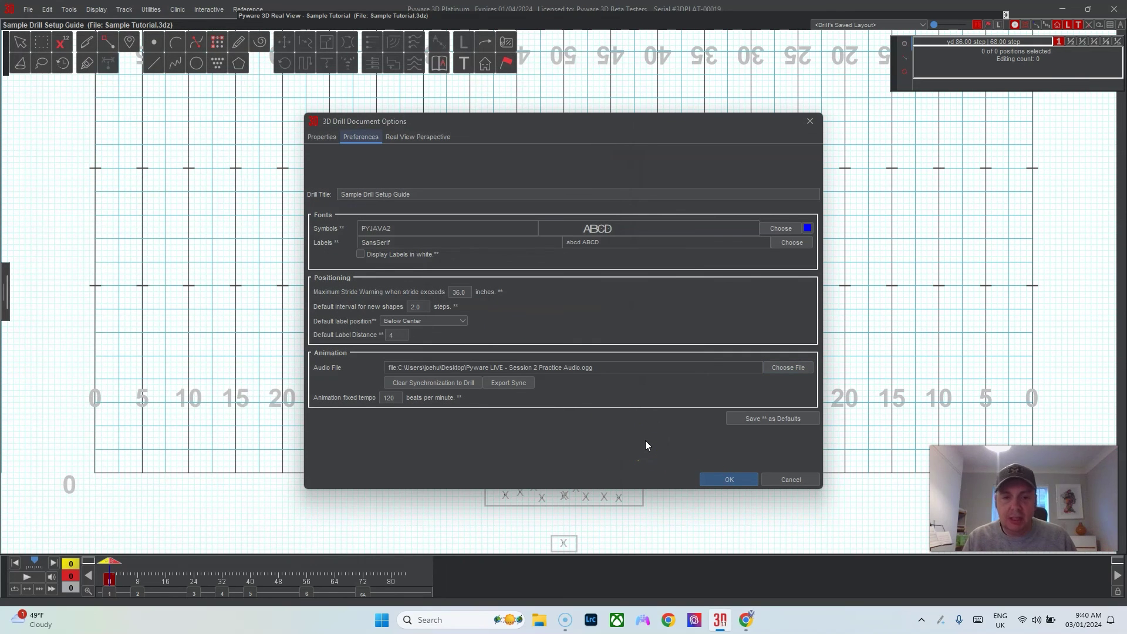
Step: Close Document Options and tap-sync the practice audio to the counts through count 80
click(728, 473)
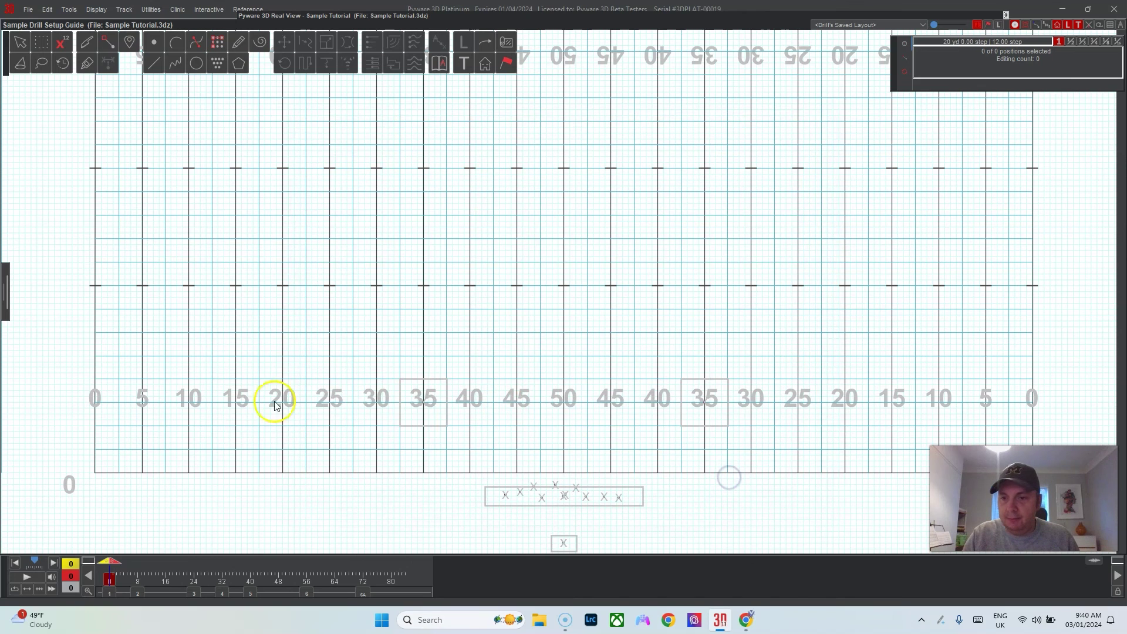
click(52, 577)
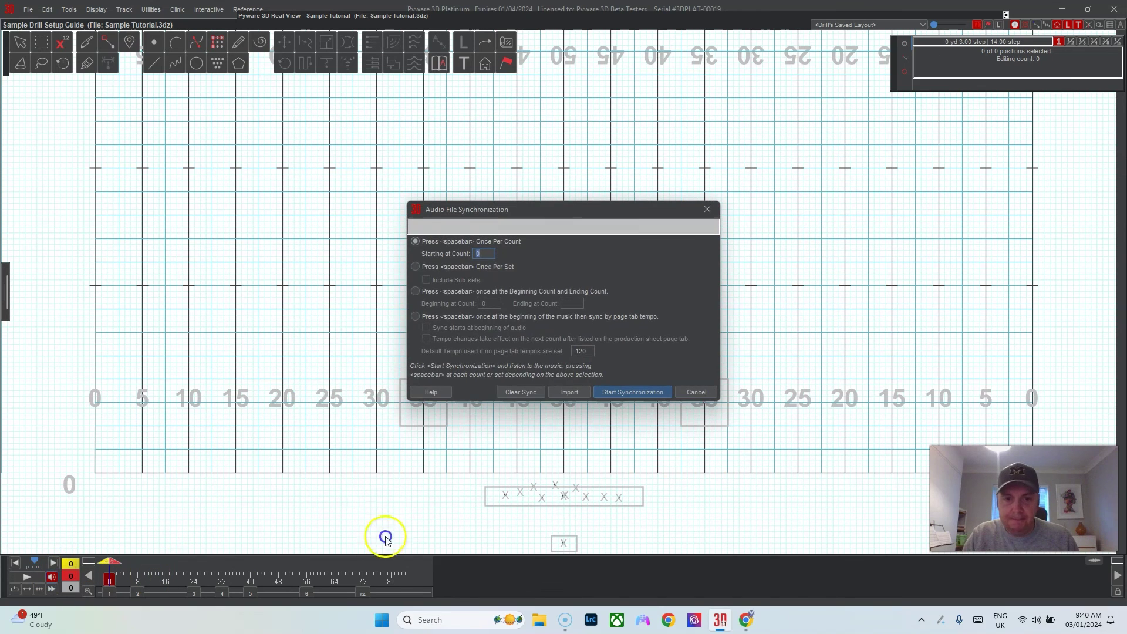
click(648, 398)
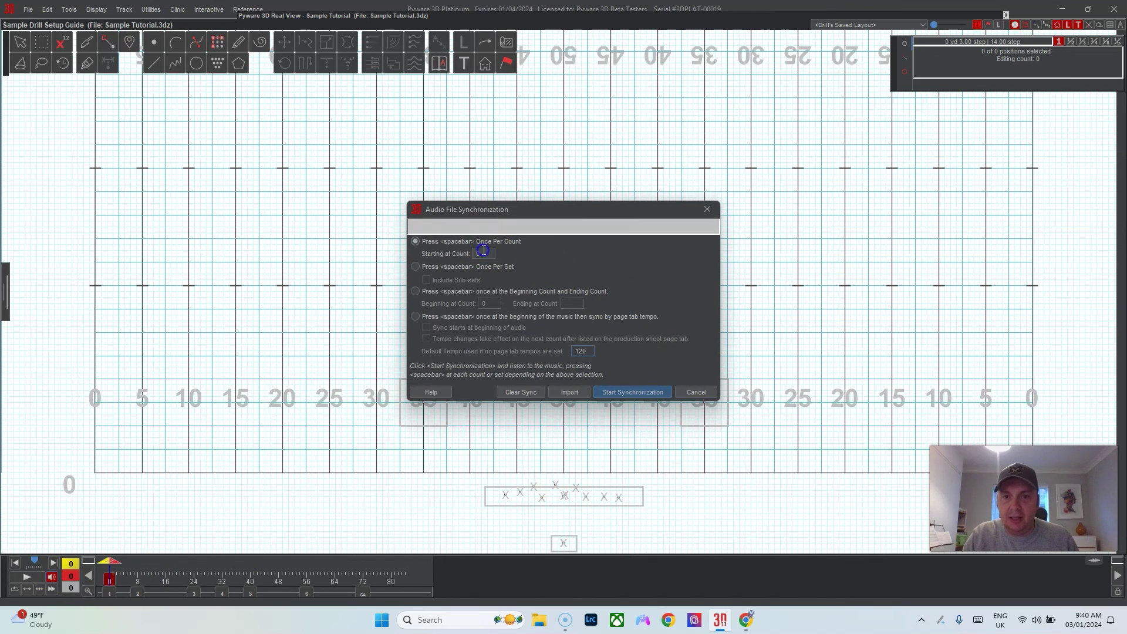
click(414, 242)
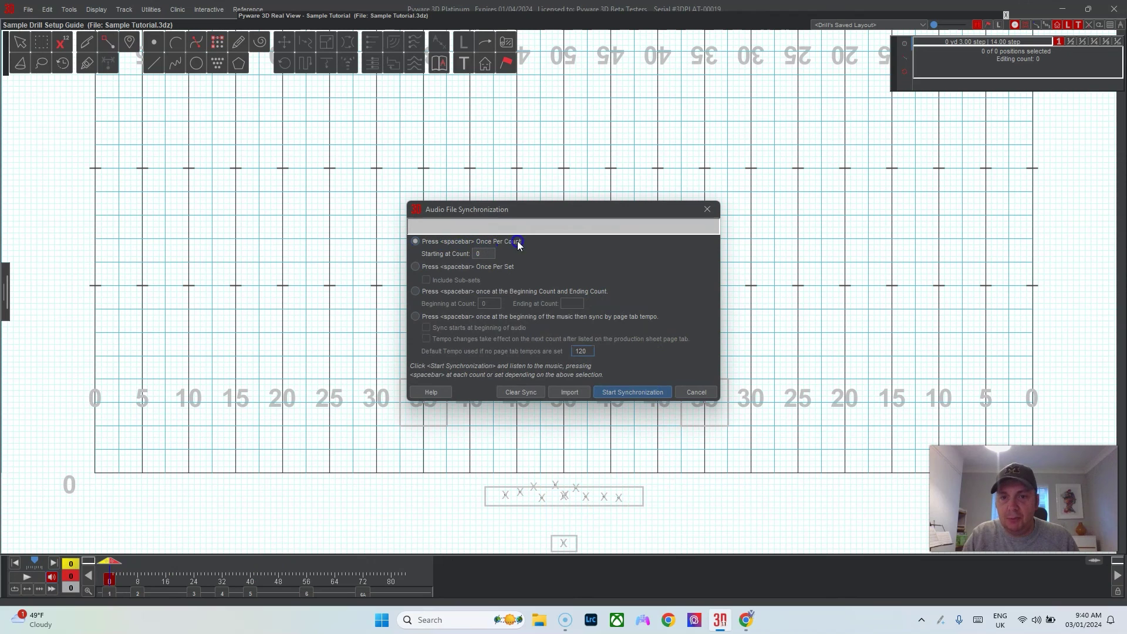
click(650, 385)
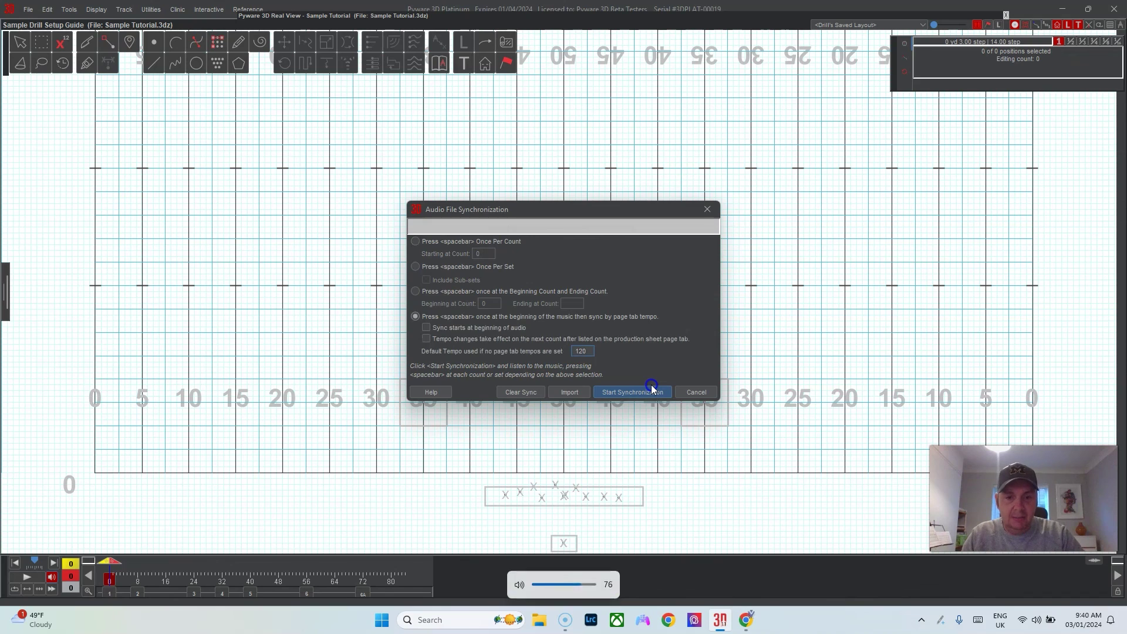
key(space)
key(space)
key(space)
key(space)
key(space)
key(space)
key(space)
key(space)
key(space)
key(space)
key(space)
key(space)
key(space)
key(space)
key(space)
key(space)
key(space)
key(space)
key(space)
key(space)
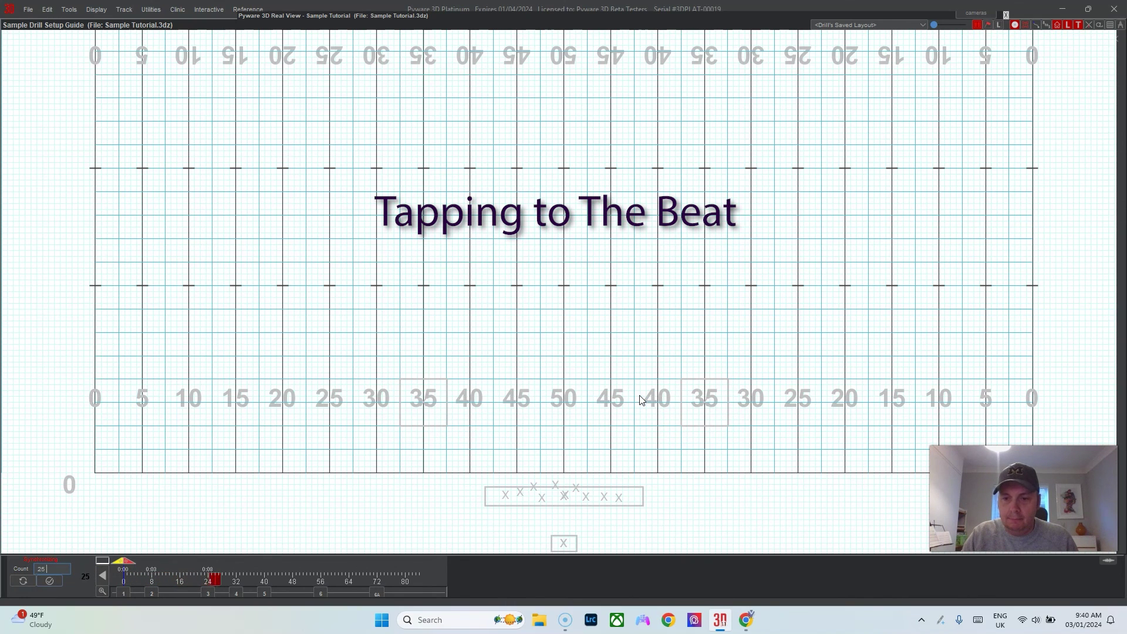
key(space)
key(space)
key(space)
key(space)
key(space)
key(space)
key(space)
key(space)
key(space)
key(space)
key(space)
key(space)
key(space)
key(space)
key(space)
key(space)
key(space)
key(space)
key(space)
key(space)
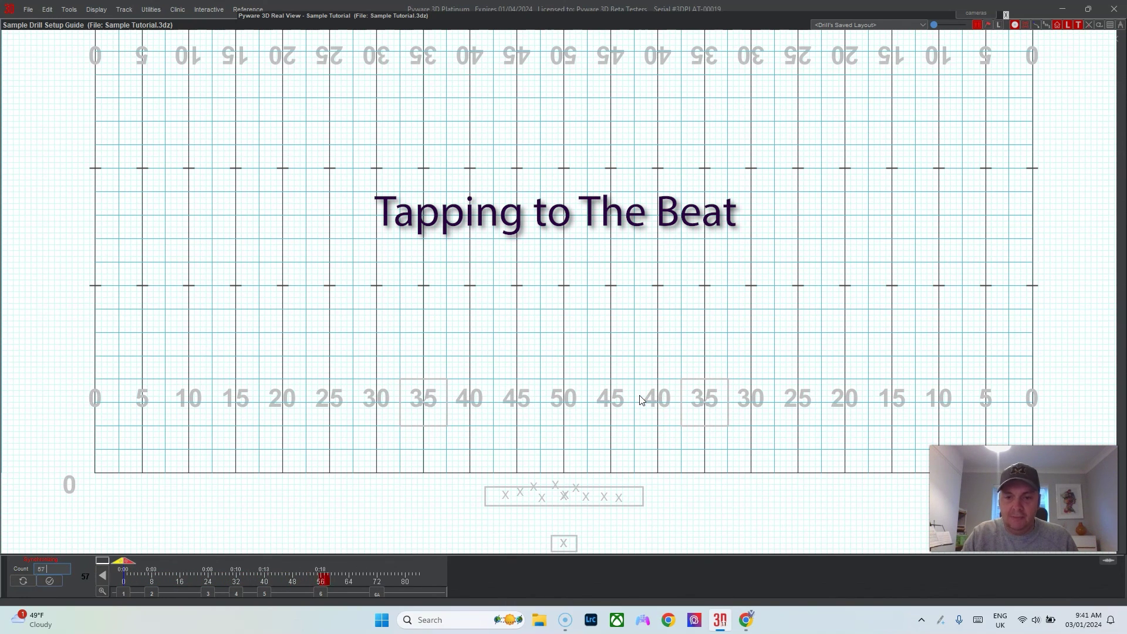
key(space)
key(space)
key(space)
key(space)
key(space)
key(space)
key(space)
key(space)
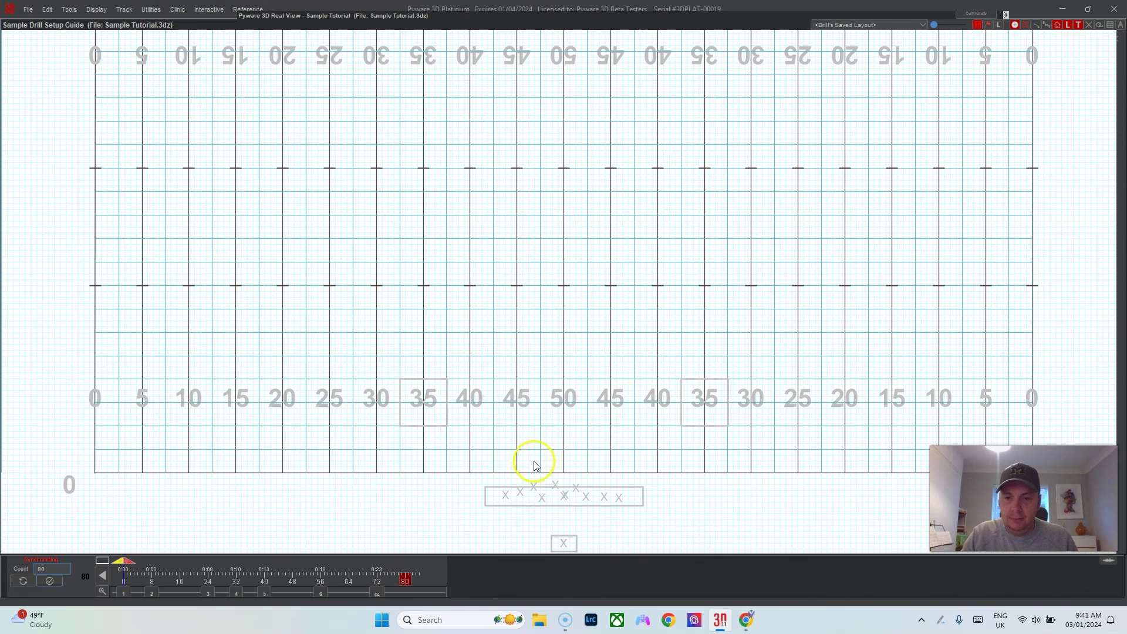
click(50, 581)
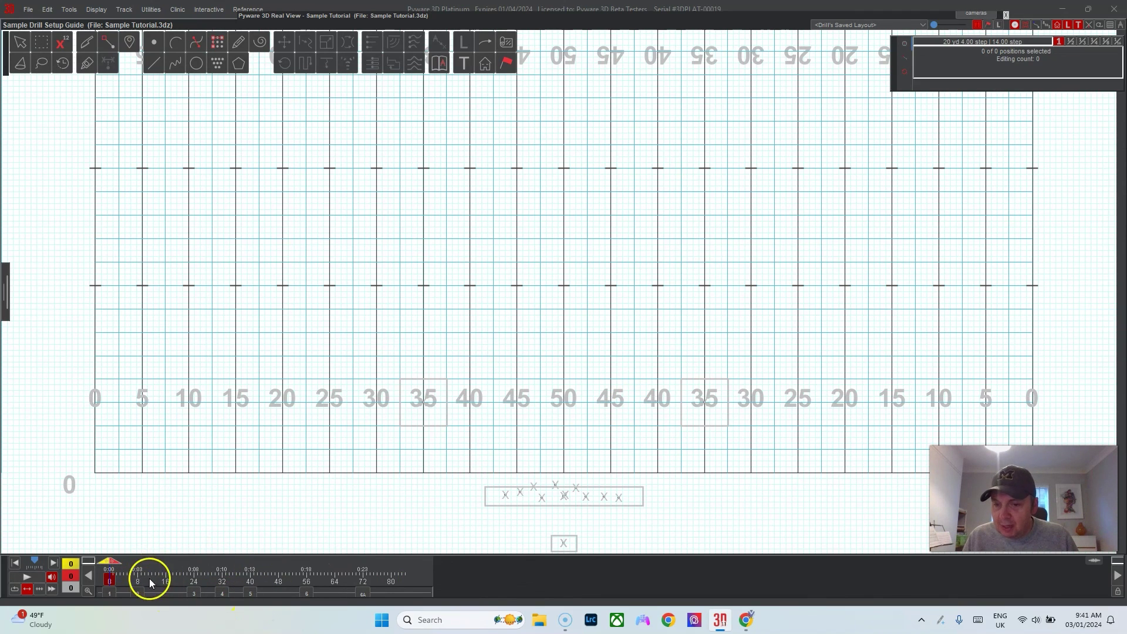
click(196, 593)
click(223, 592)
click(248, 593)
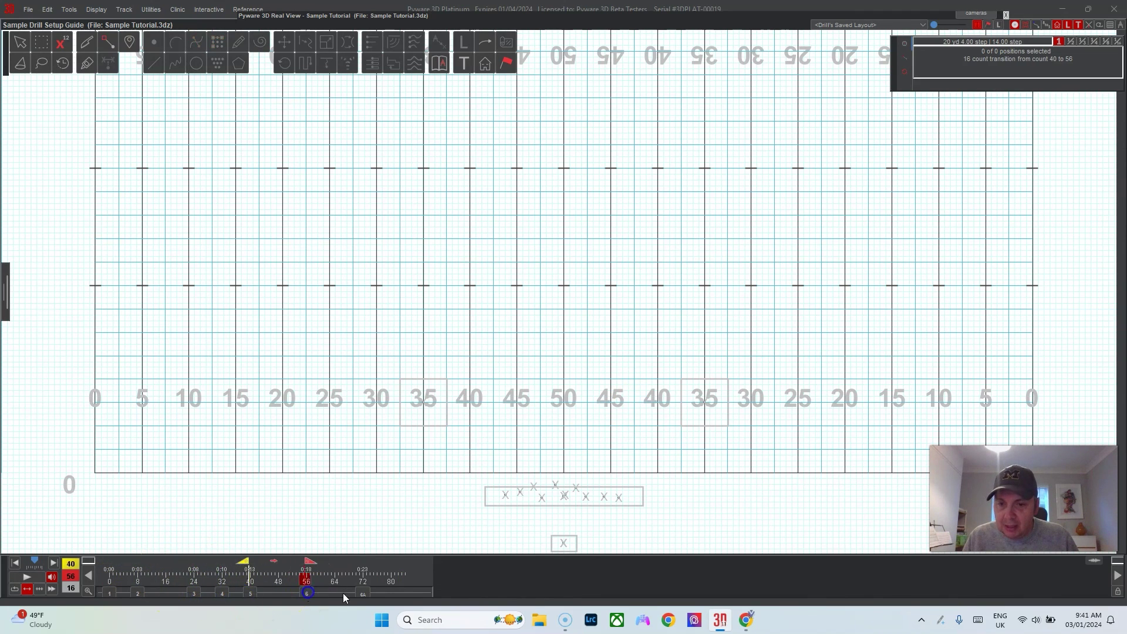
click(307, 593)
click(359, 592)
click(125, 590)
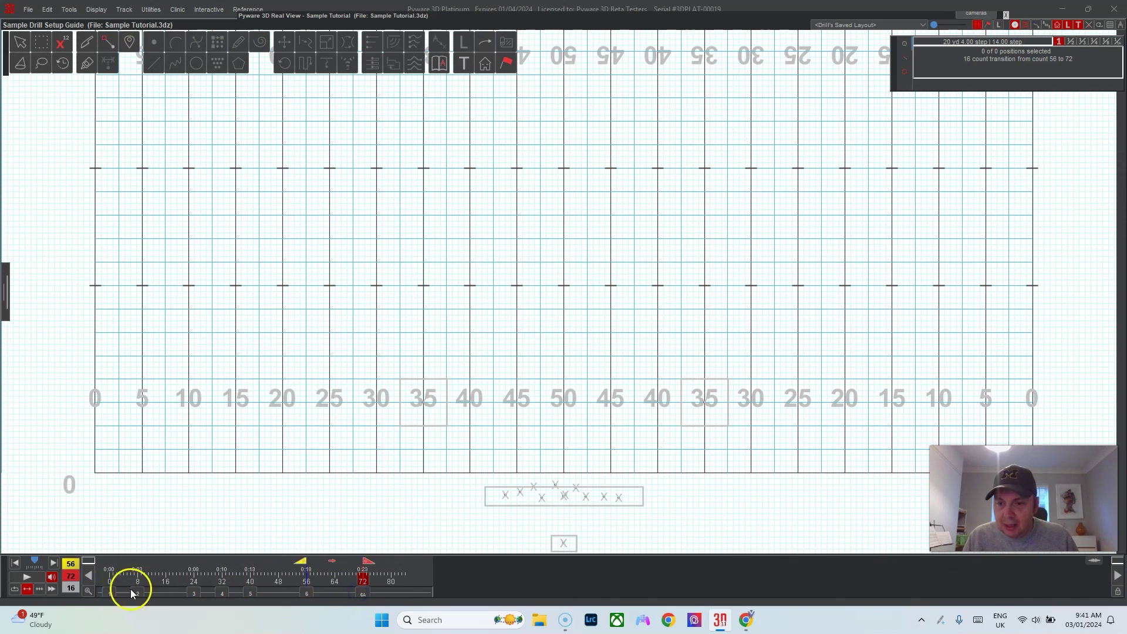
click(38, 591)
click(44, 580)
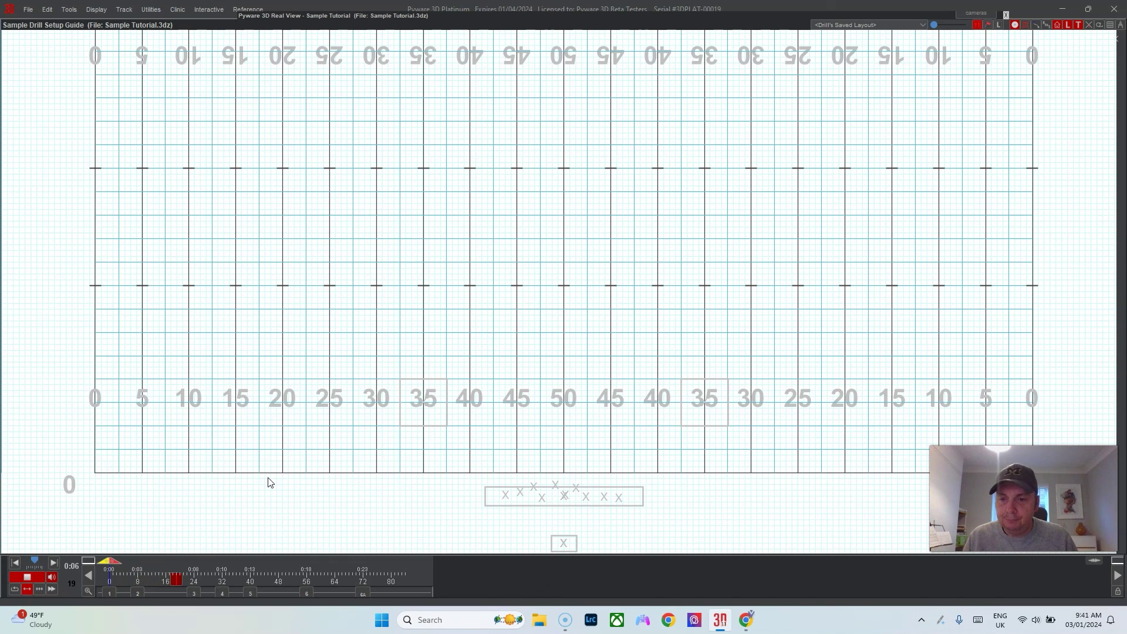
click(269, 500)
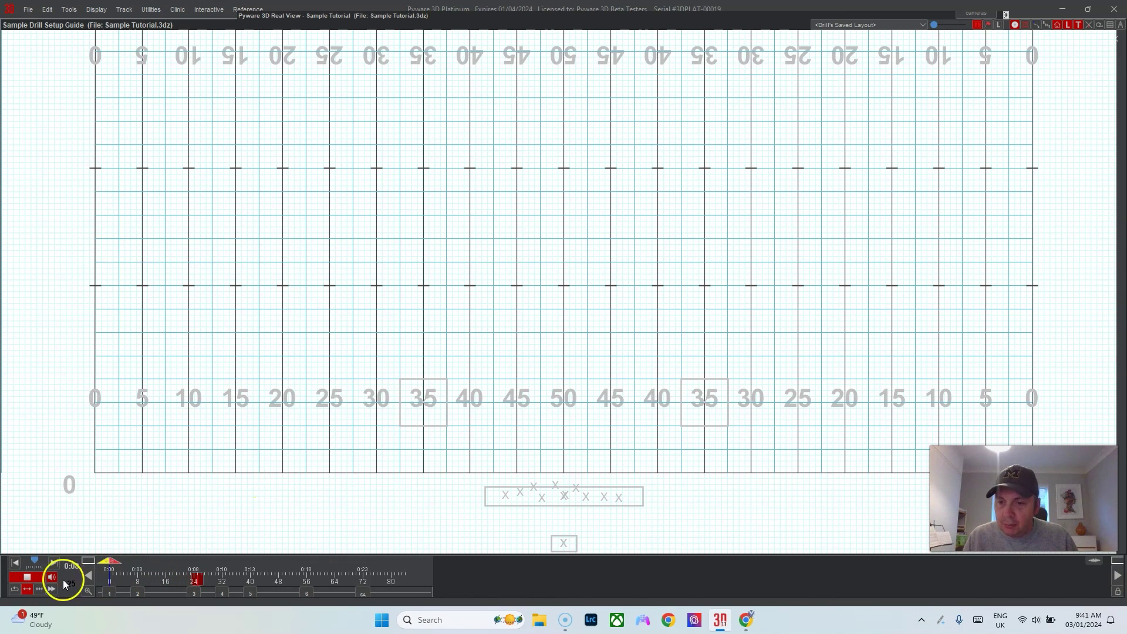
click(46, 578)
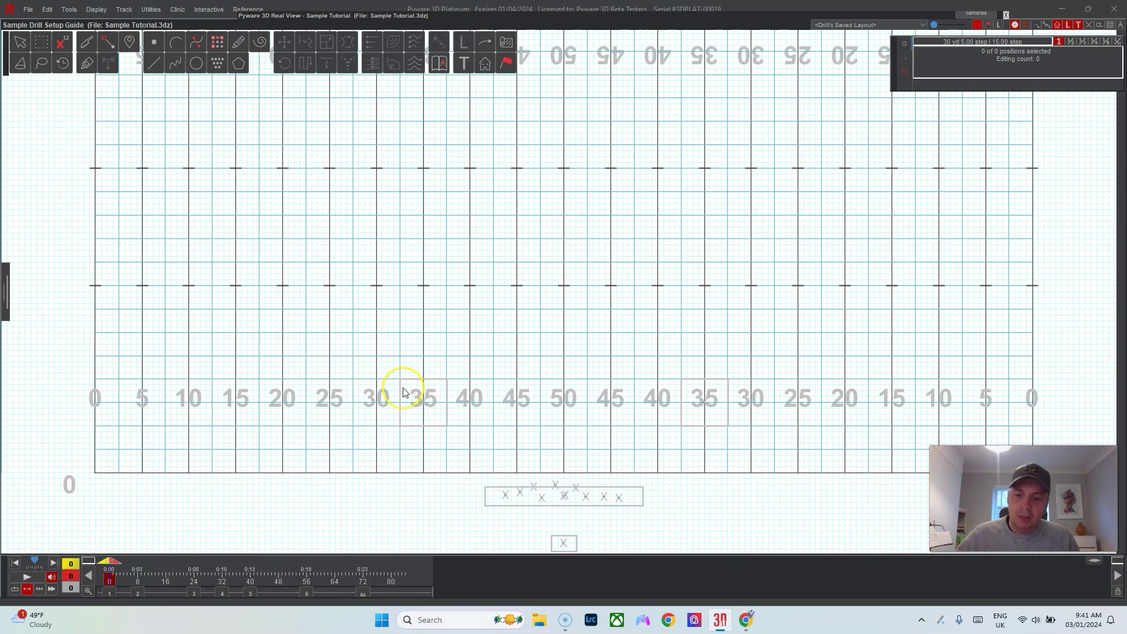